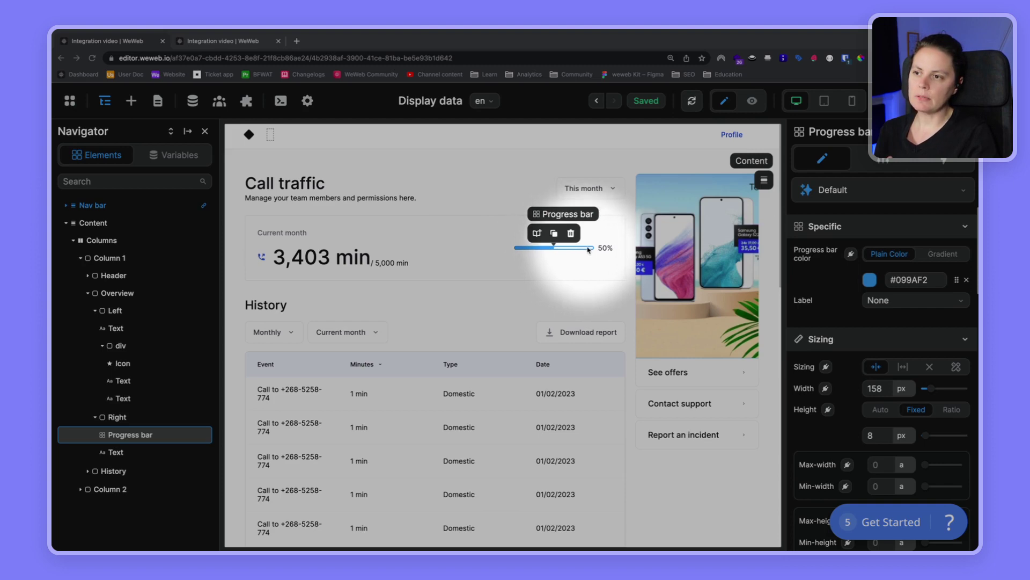
# Examine the calls collection's unformatted records, including the duration field of the first record.
pyautogui.click(324, 257)
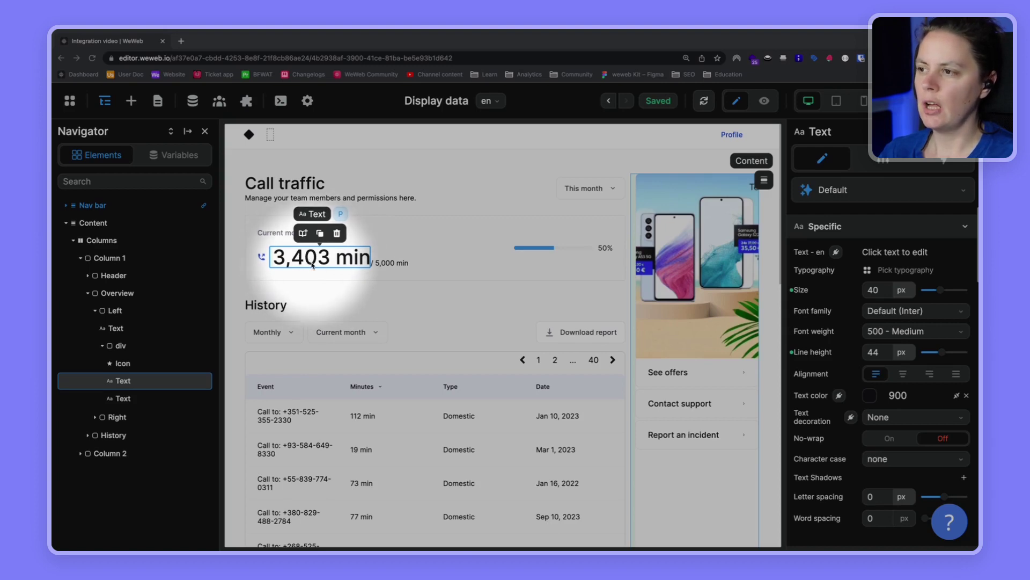
pyautogui.click(192, 101)
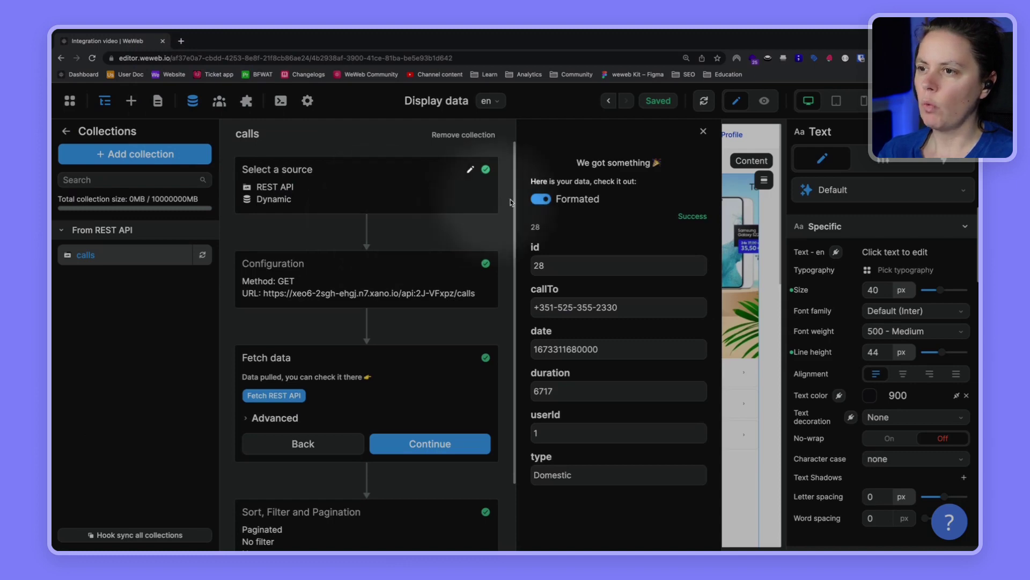
pyautogui.click(535, 199)
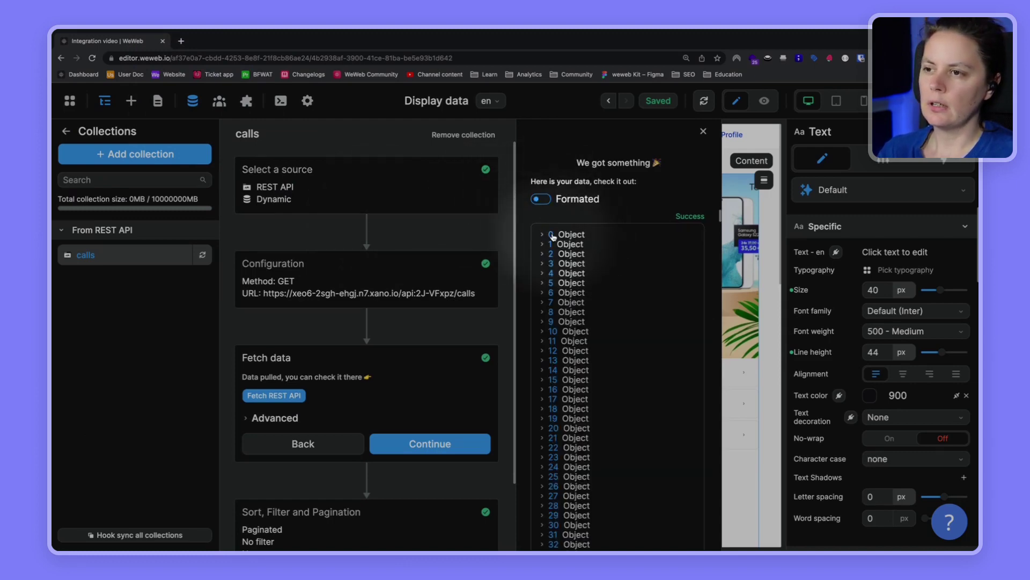
pyautogui.scroll(-20, 569, 333)
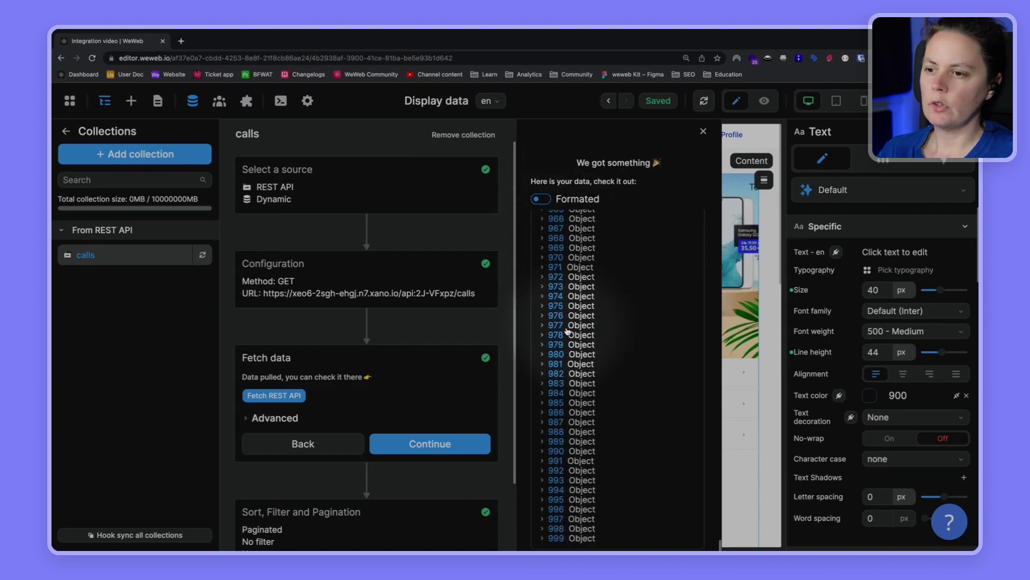
pyautogui.scroll(20, 555, 376)
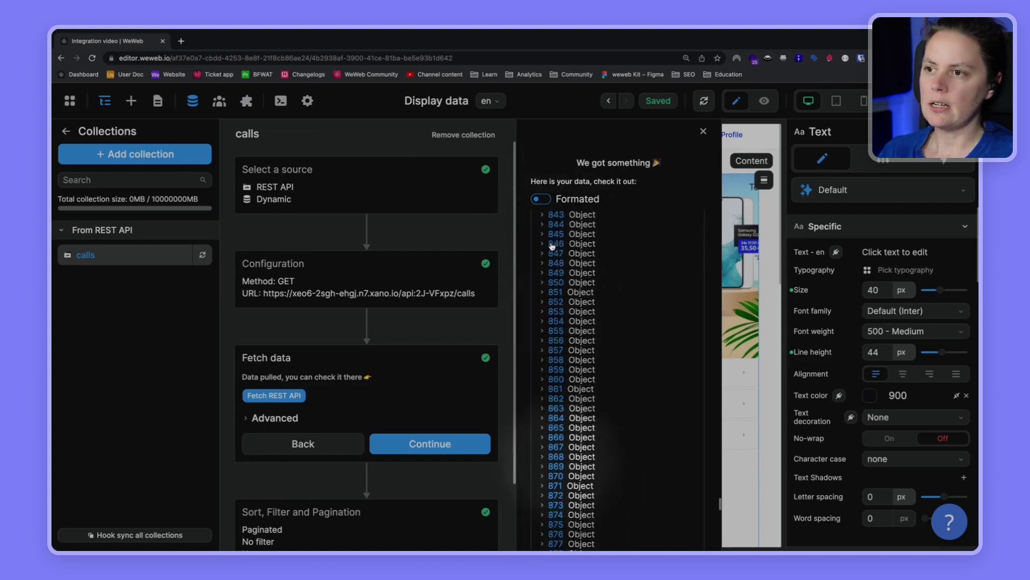
pyautogui.scroll(3, 553, 235)
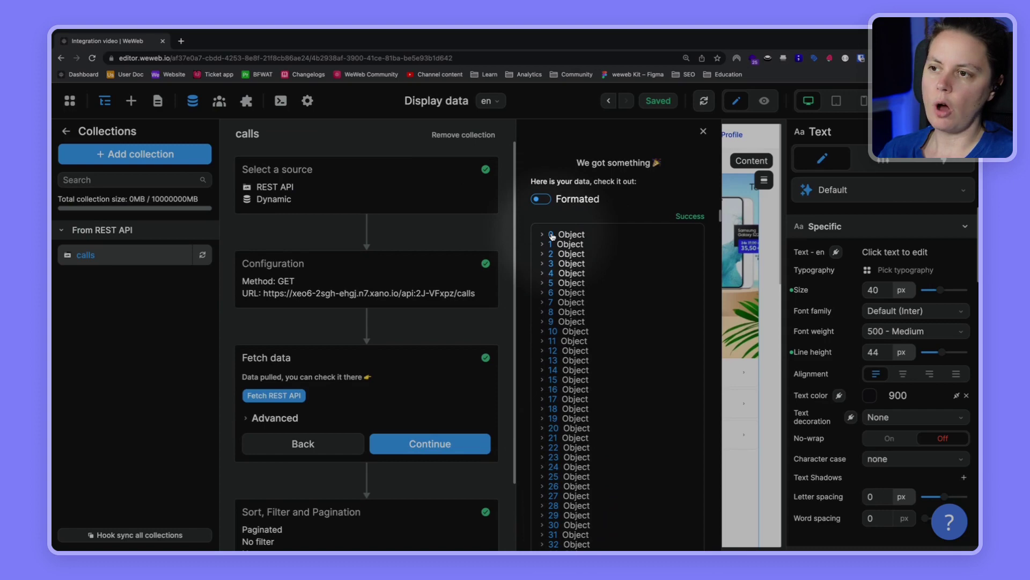
pyautogui.click(542, 237)
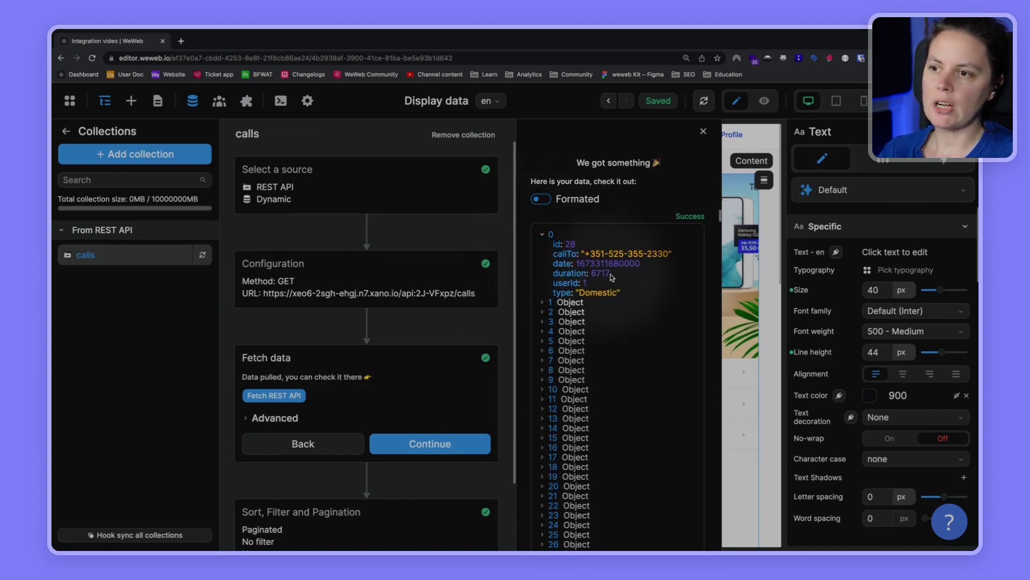
pyautogui.moveTo(553, 273); pyautogui.dragTo(612, 276)
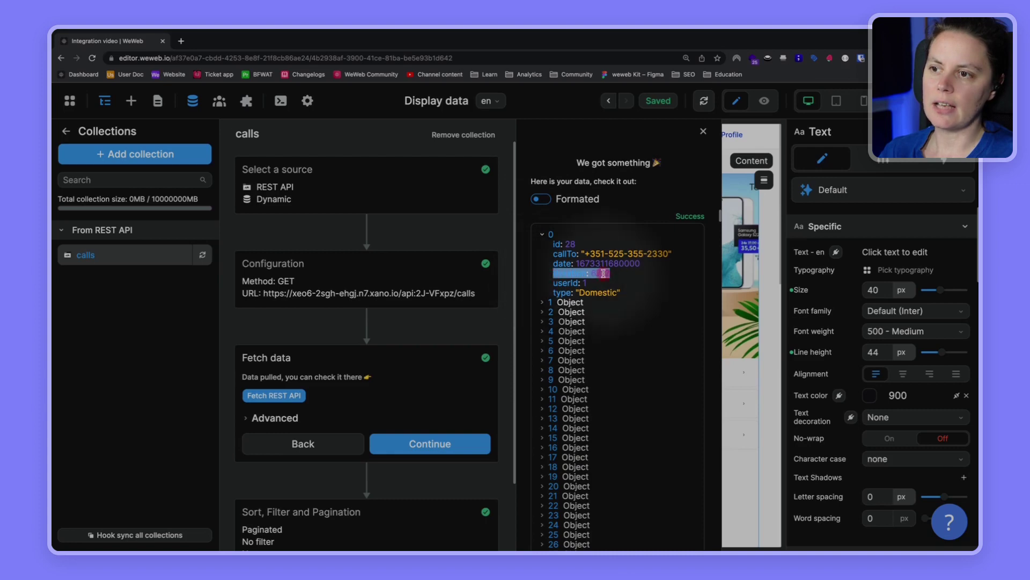
pyautogui.click(624, 274)
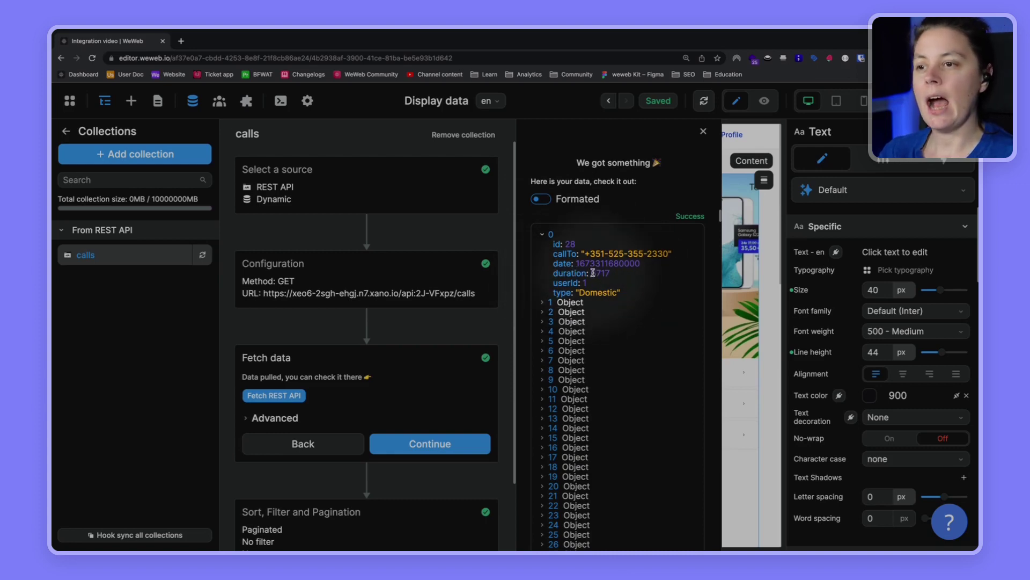
pyautogui.click(716, 293)
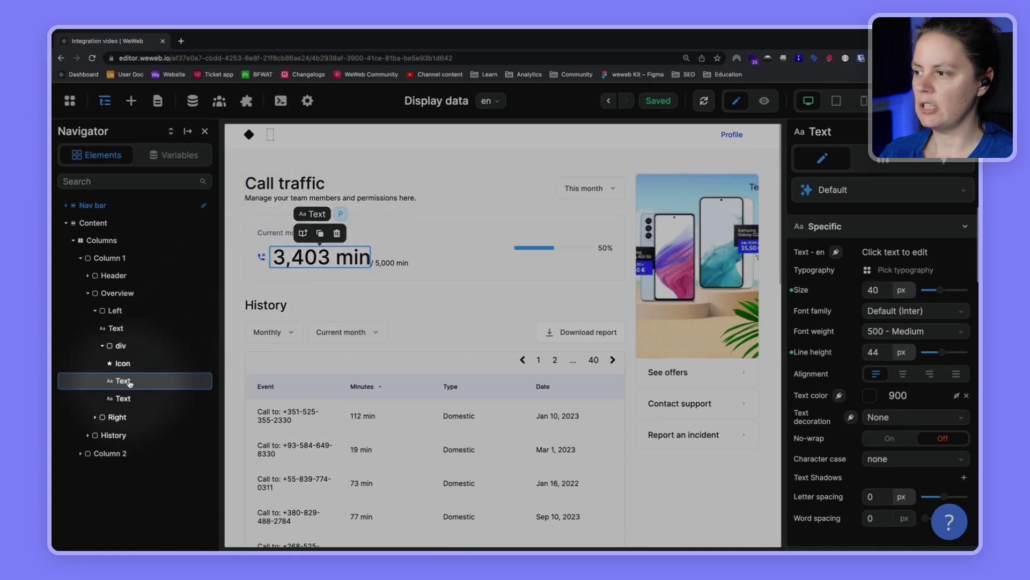
# Try binding the large minutes text to the data array of the calls collection, inspect its first record, and unbind it.
pyautogui.click(835, 254)
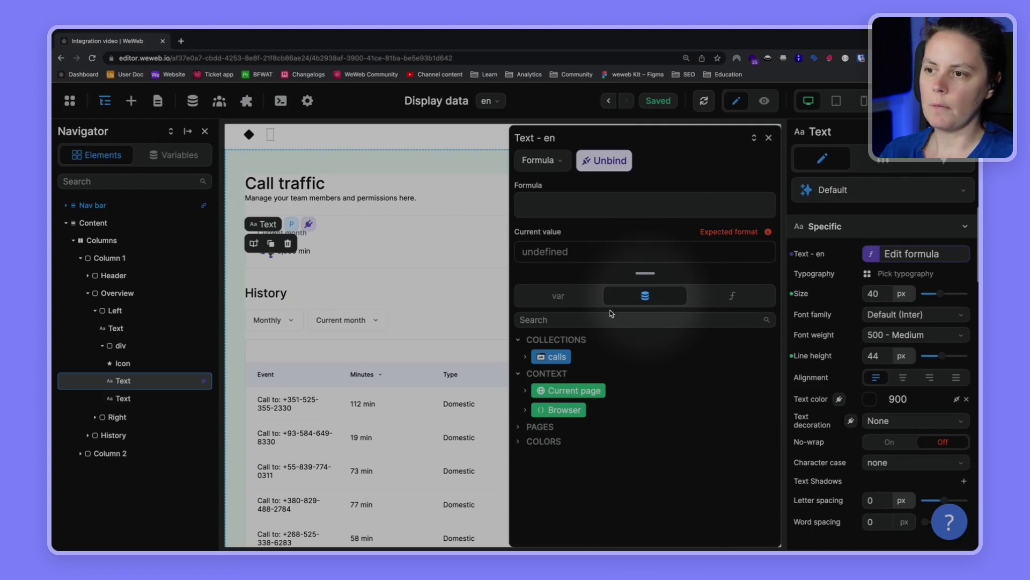
pyautogui.click(525, 356)
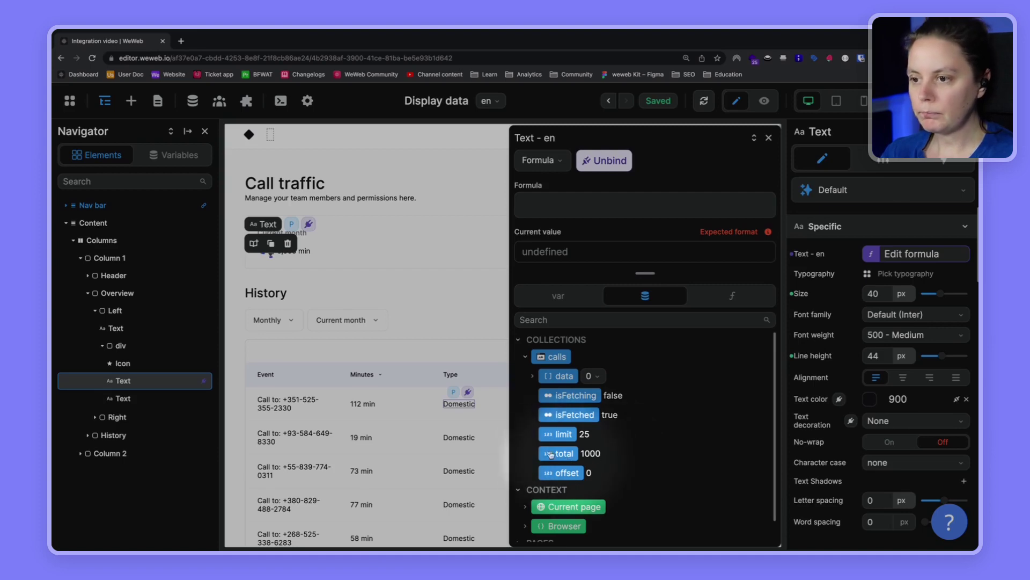
pyautogui.click(556, 379)
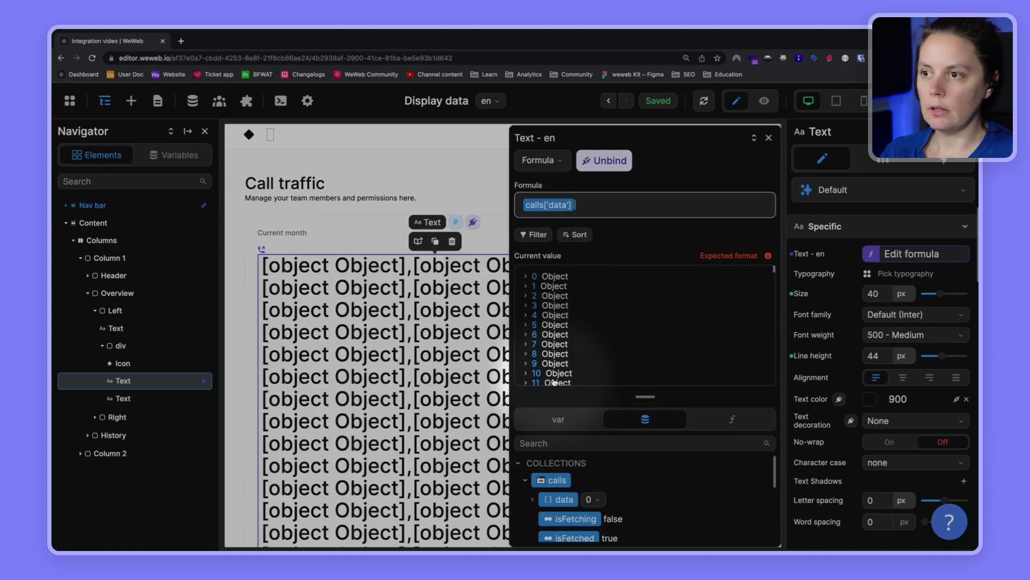
pyautogui.click(526, 277)
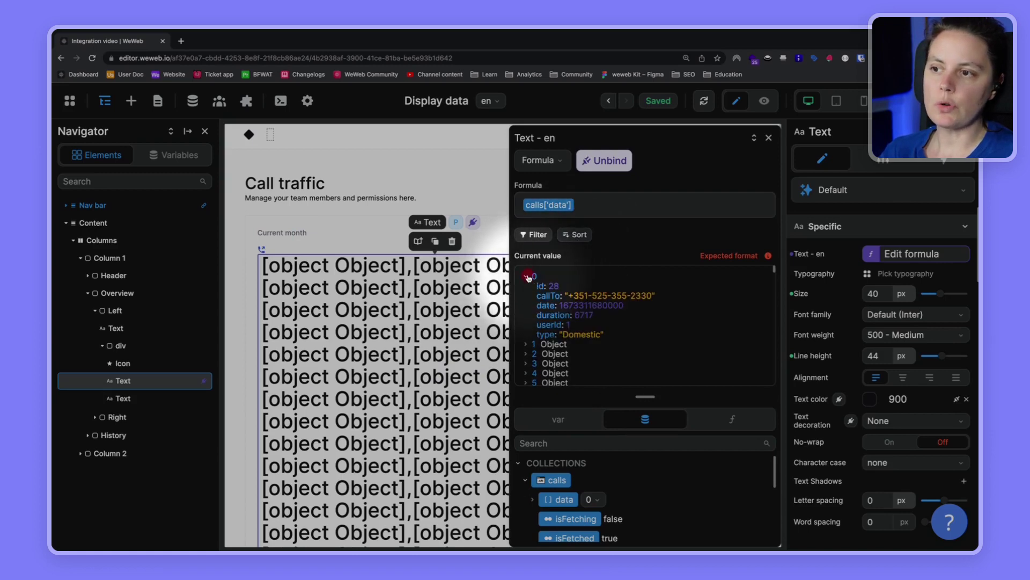
pyautogui.click(526, 277)
pyautogui.click(526, 277)
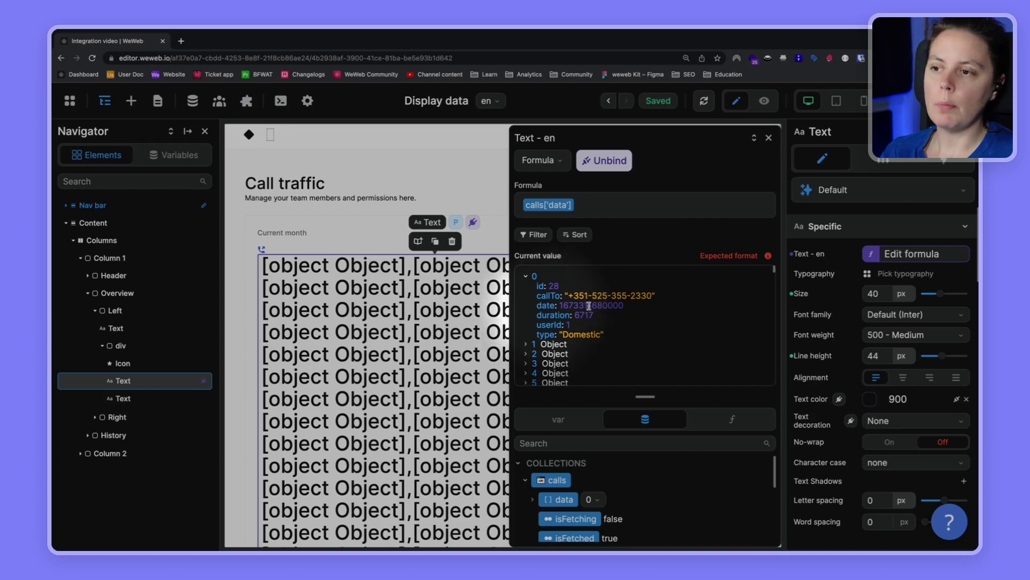
pyautogui.click(730, 420)
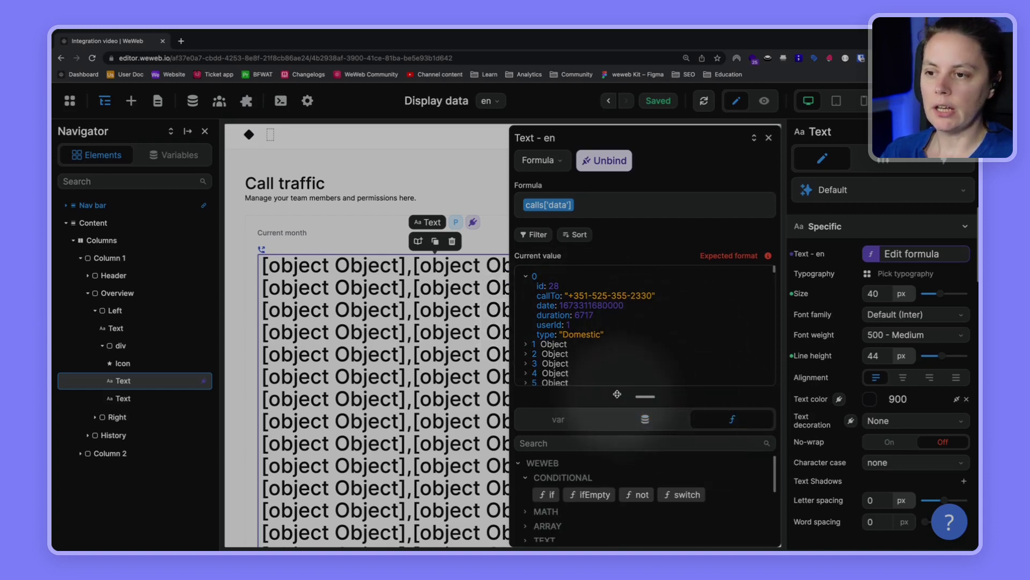
pyautogui.click(526, 276)
pyautogui.click(526, 277)
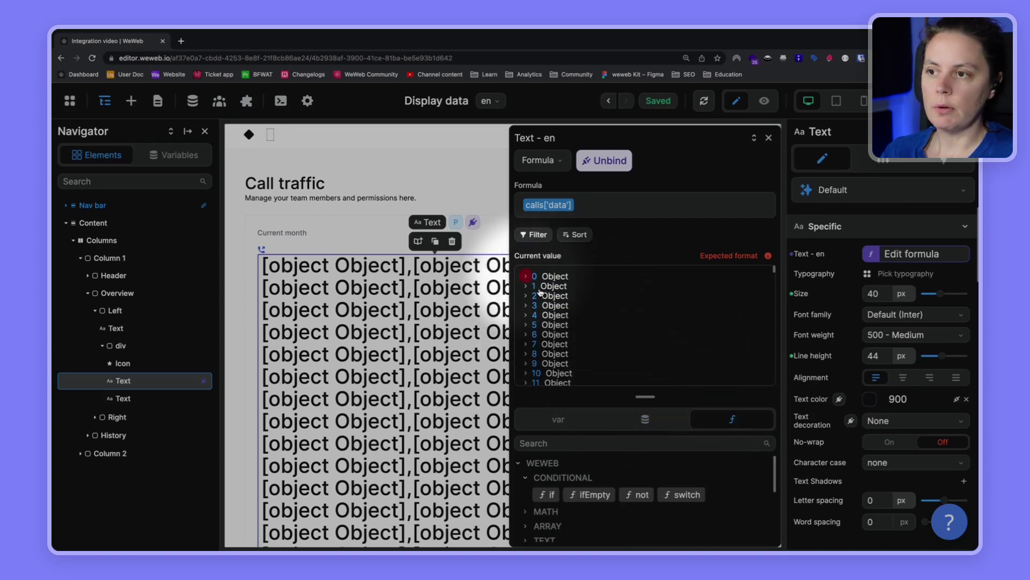
pyautogui.click(610, 162)
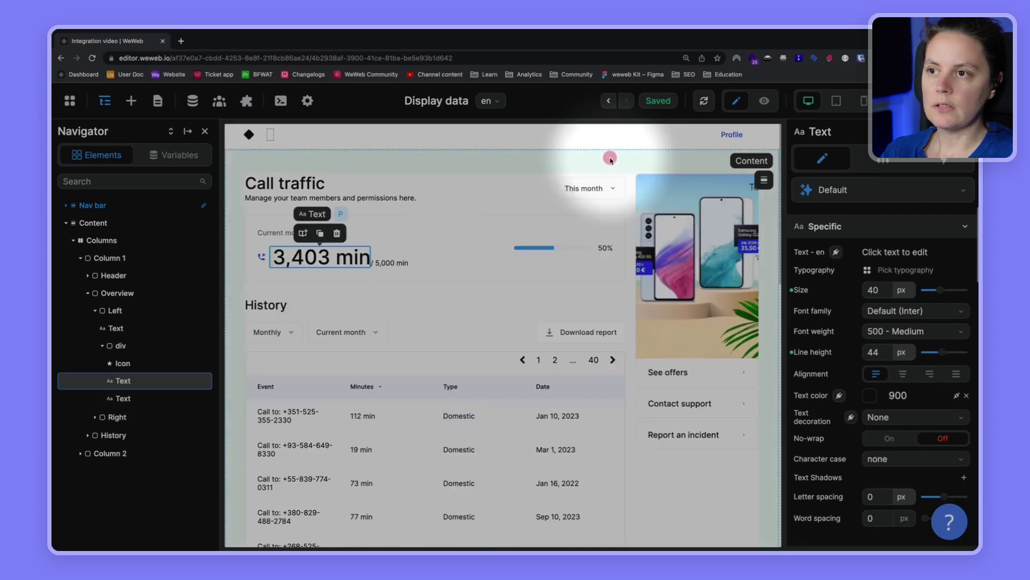
# Bind the large minutes text to a formula that starts with the rollup array function.
pyautogui.click(835, 252)
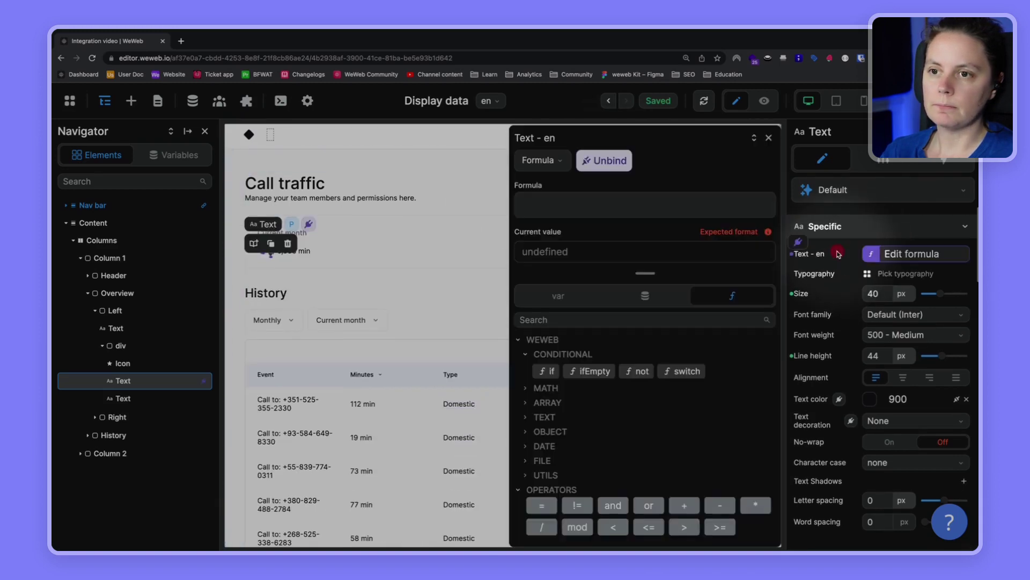
pyautogui.click(540, 402)
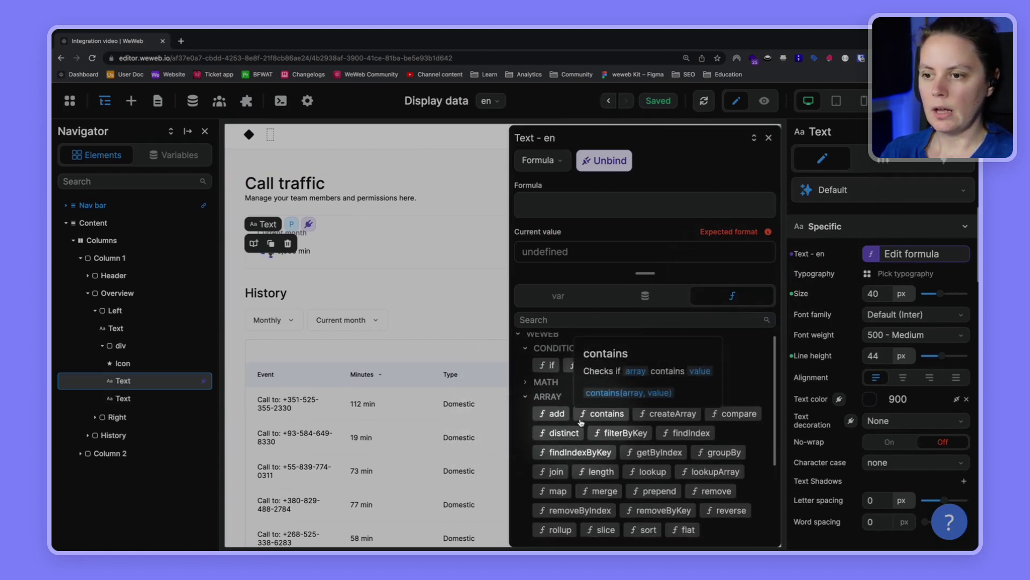
pyautogui.scroll(-1, 644, 456)
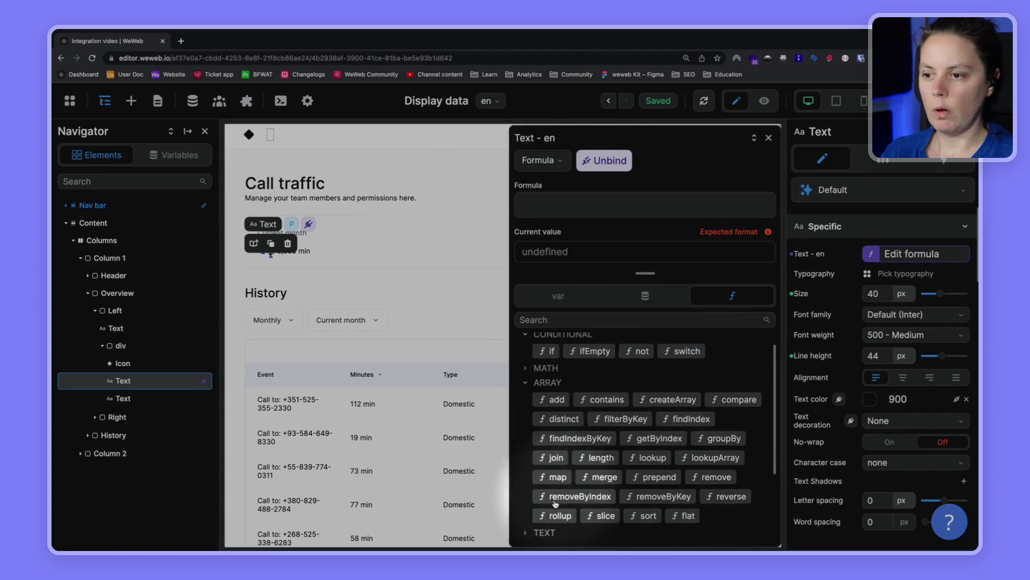
pyautogui.moveTo(558, 518)
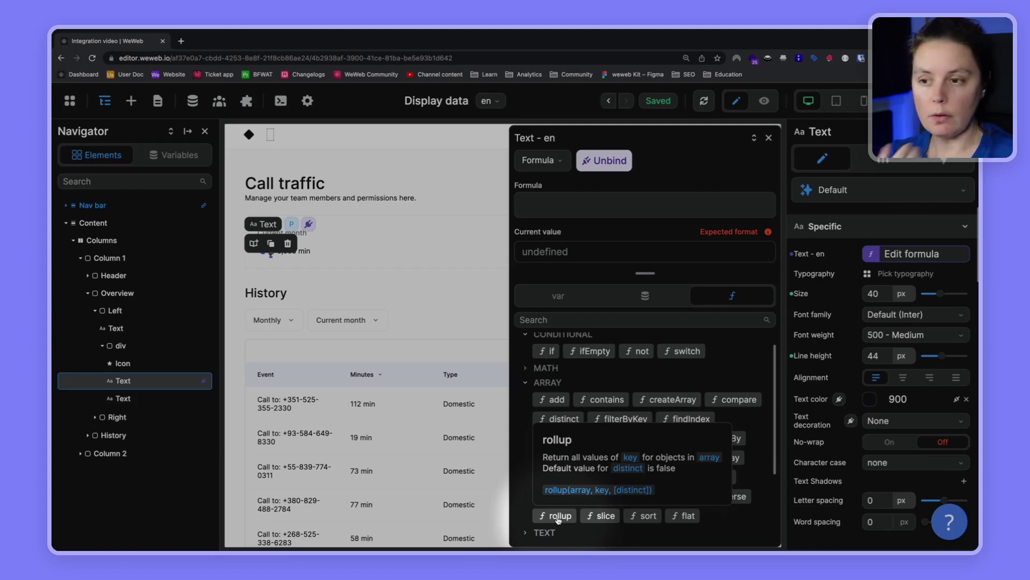
pyautogui.click(558, 516)
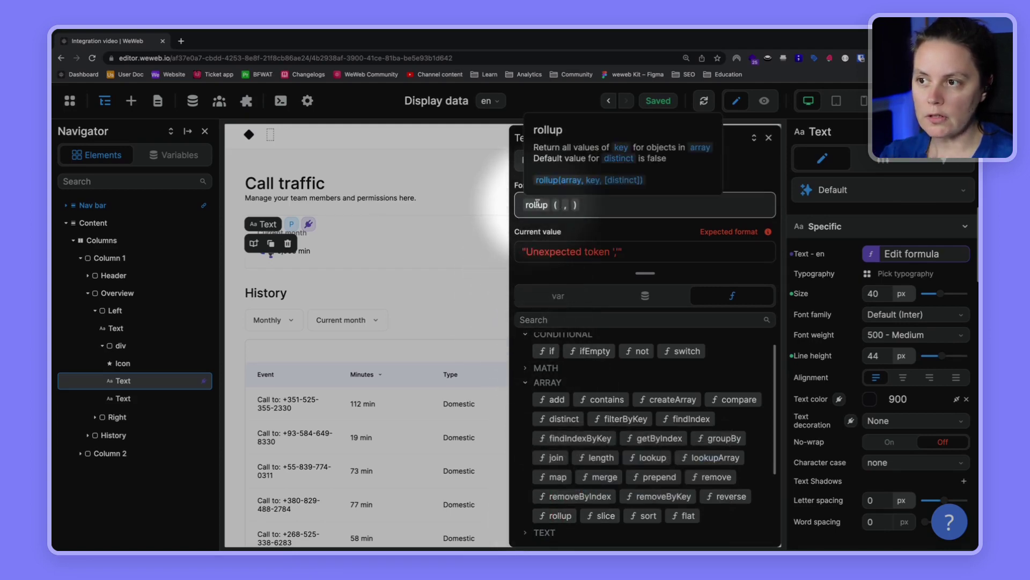
# Use calls['data'] as the array argument of the rollup function.
pyautogui.click(645, 295)
pyautogui.click(525, 357)
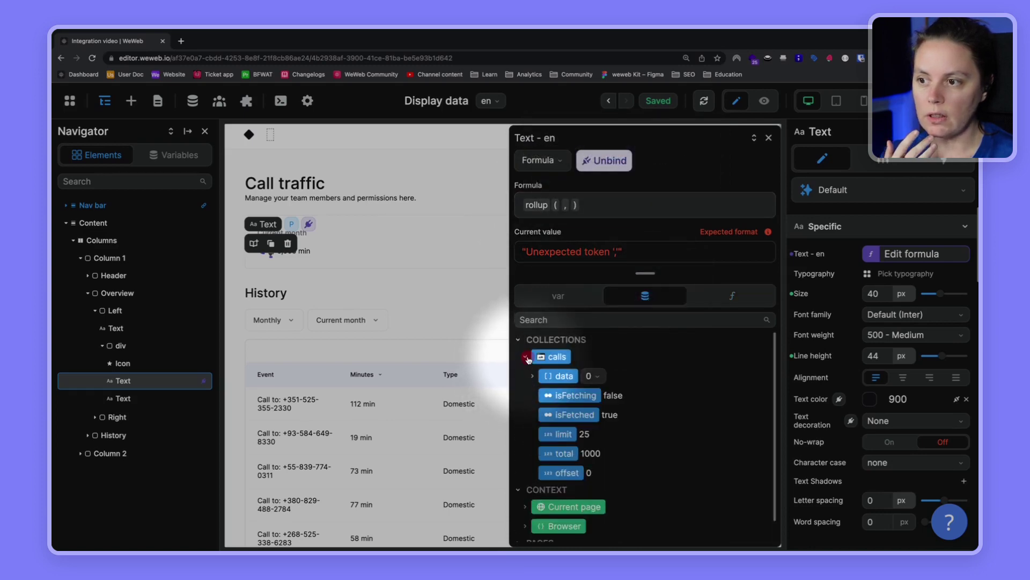
pyautogui.click(558, 357)
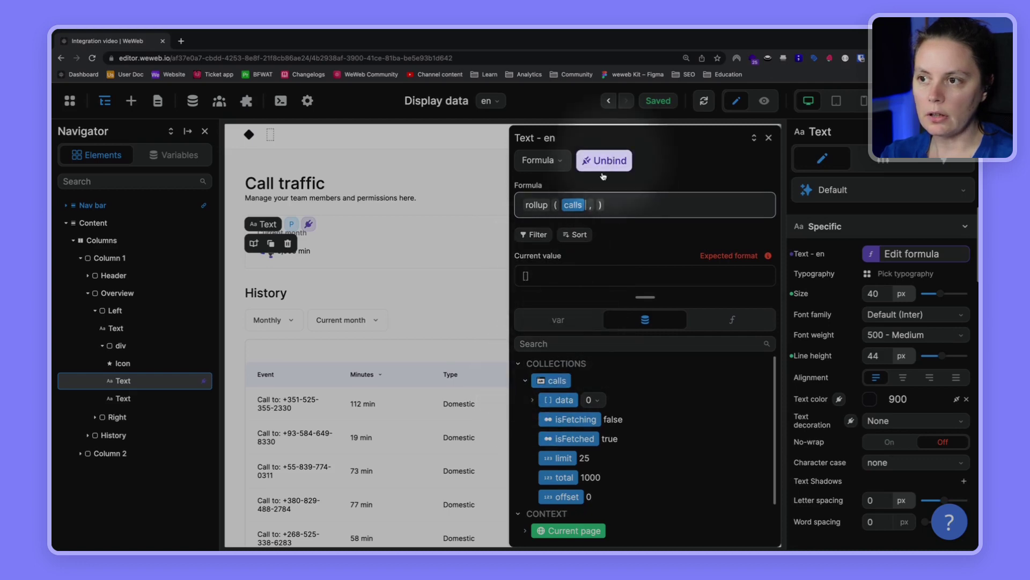
pyautogui.press('BackSpace')
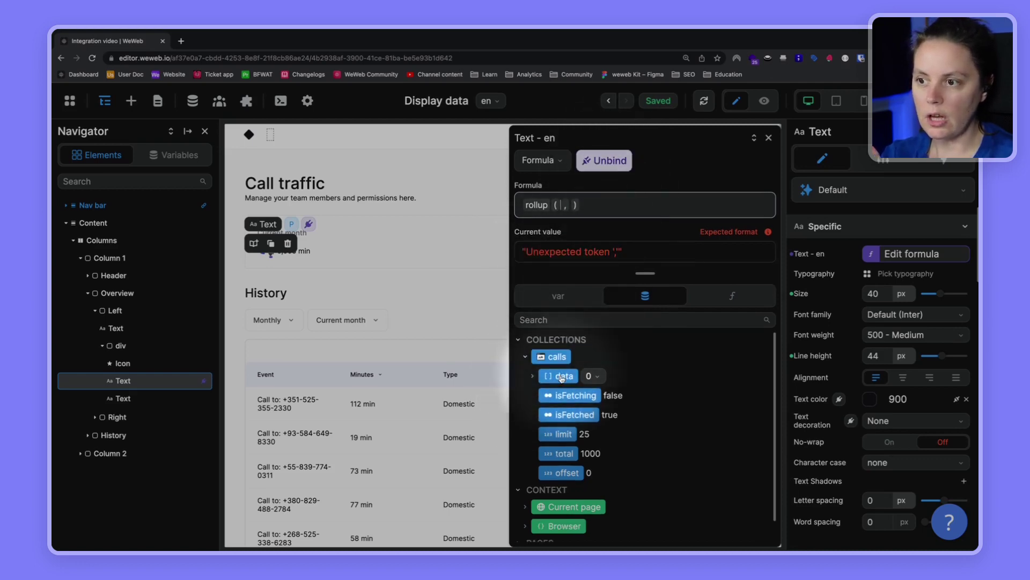
pyautogui.click(561, 376)
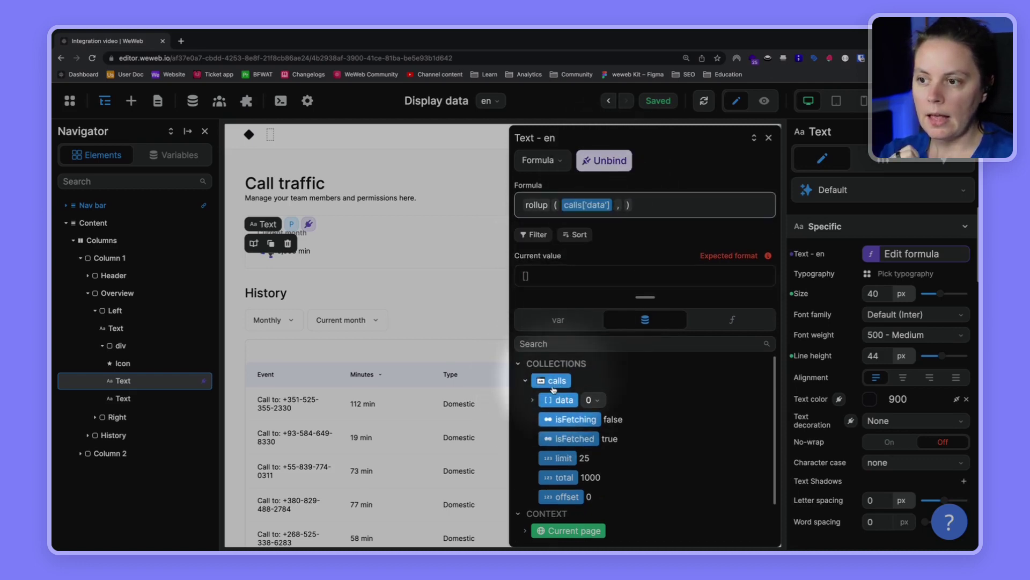
# Set the rollup key to "duration" and review the list of values the formula returns.
pyautogui.click(532, 400)
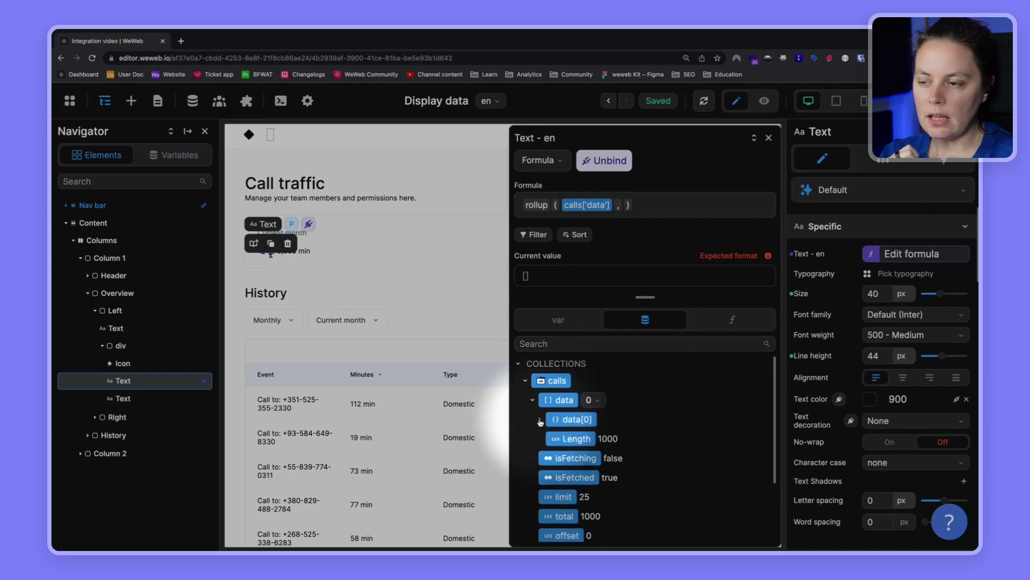
pyautogui.click(540, 420)
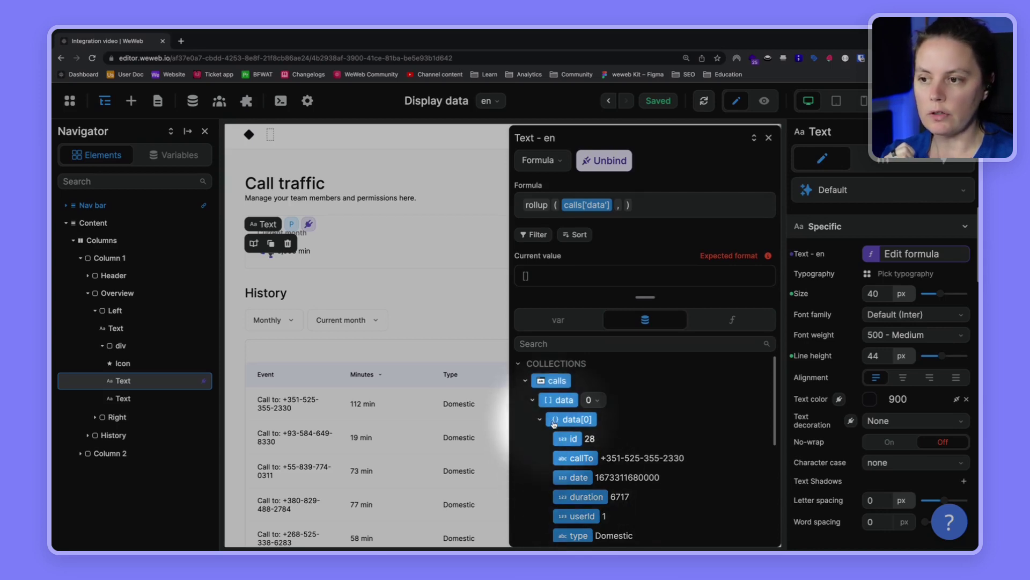
pyautogui.click(622, 205)
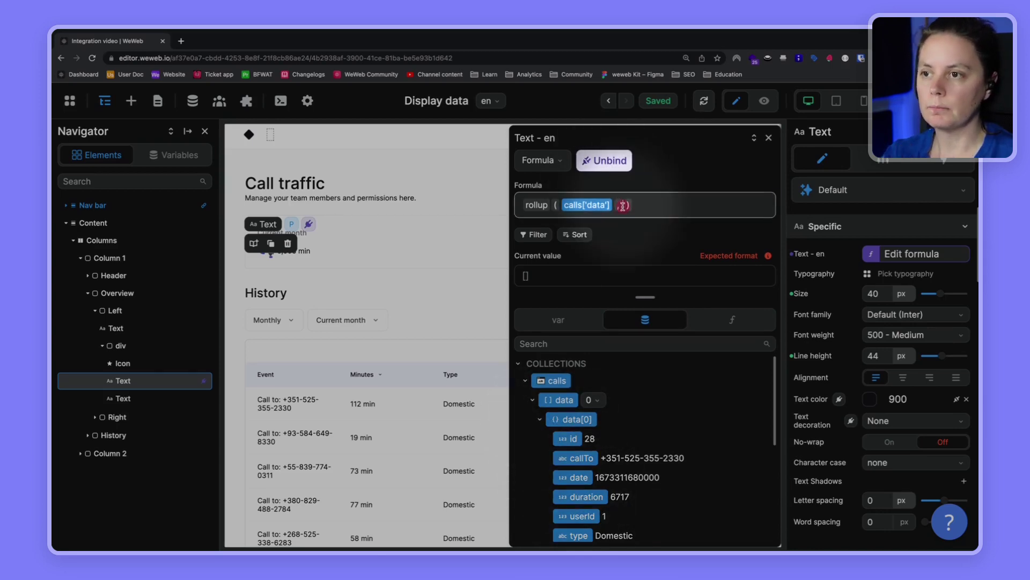
pyautogui.write('"duration"')
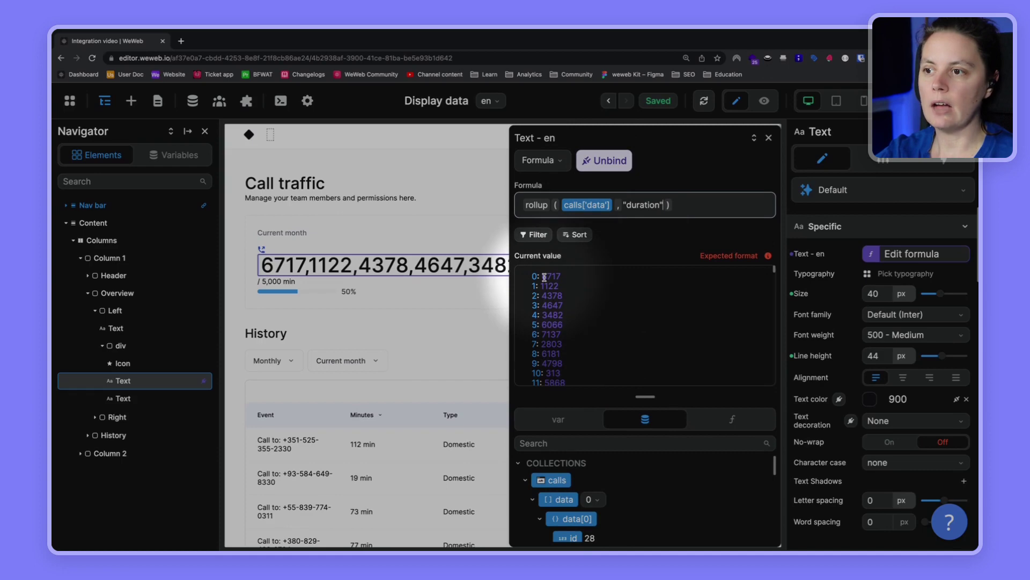
pyautogui.scroll(-3, 543, 275)
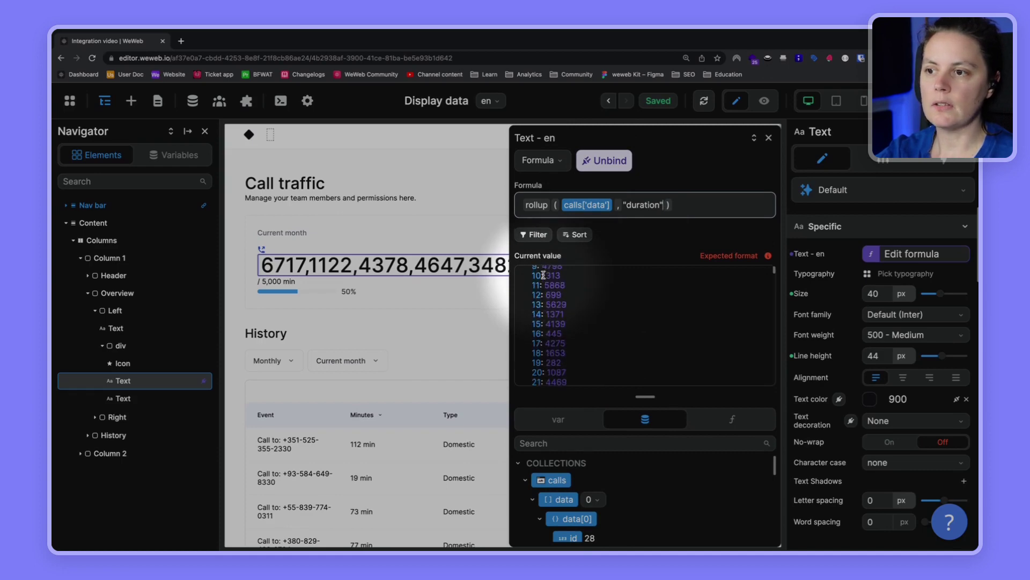
pyautogui.scroll(3, 543, 275)
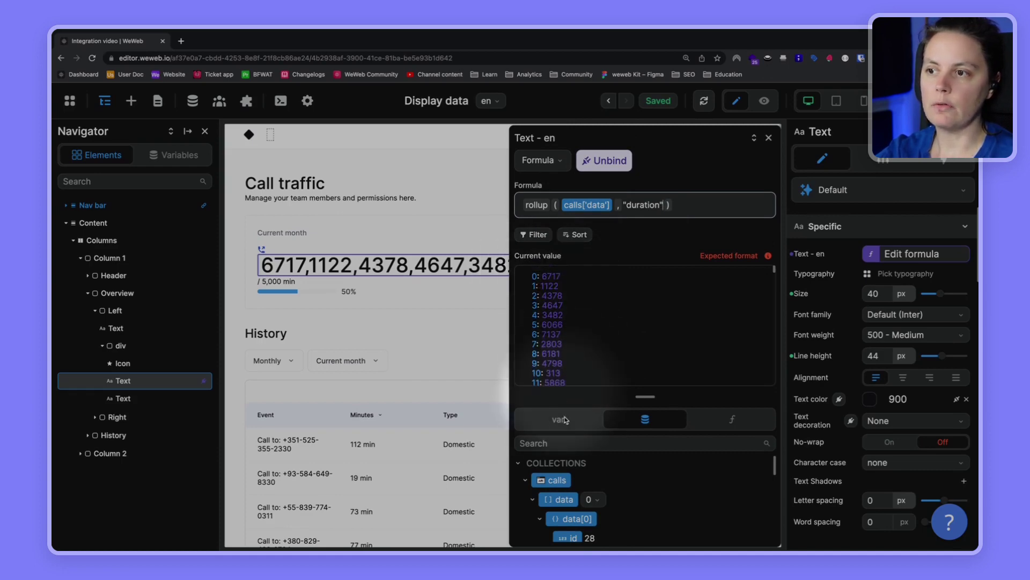
pyautogui.scroll(-2, 578, 500)
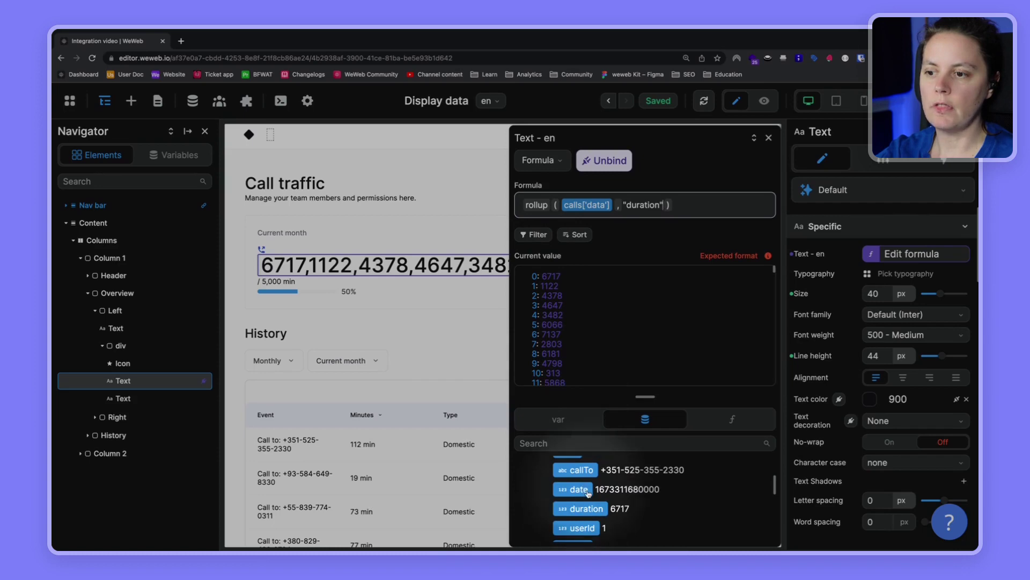
pyautogui.scroll(1, 590, 495)
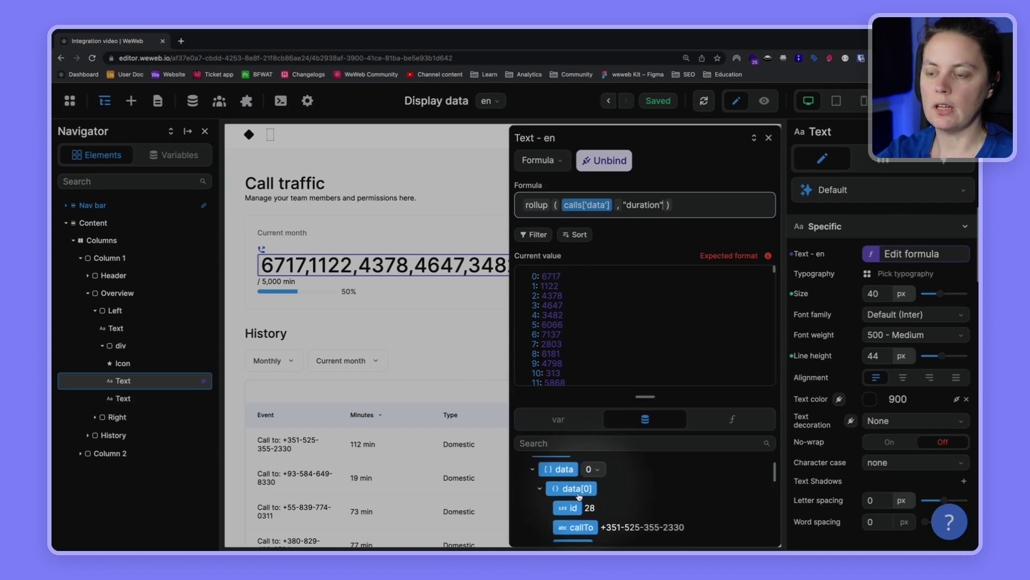
# Examine the fields of the first two records in the calls collection's data array, including their durations.
pyautogui.click(540, 489)
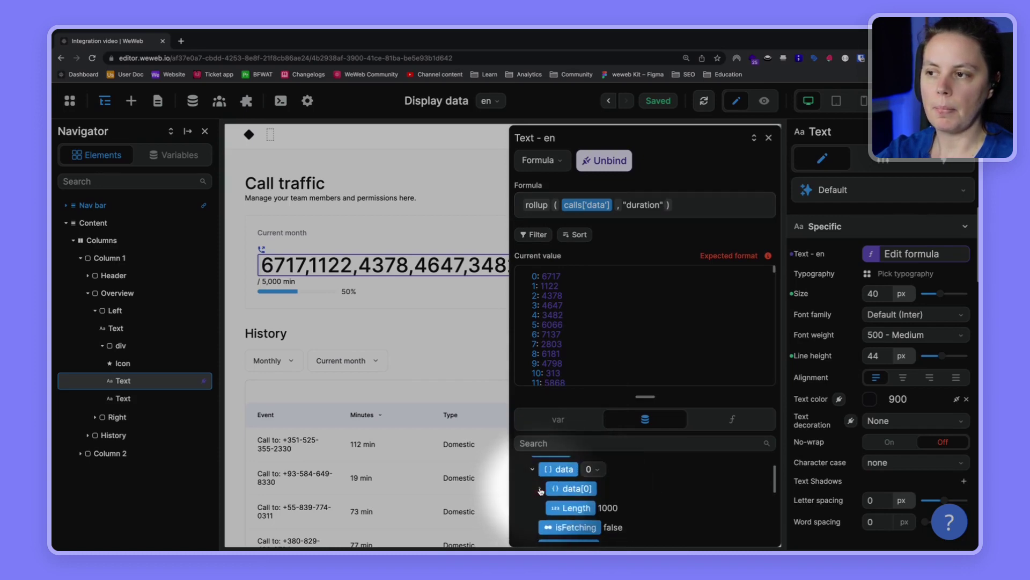
pyautogui.click(540, 489)
pyautogui.scroll(-1, 590, 510)
pyautogui.scroll(3, 594, 515)
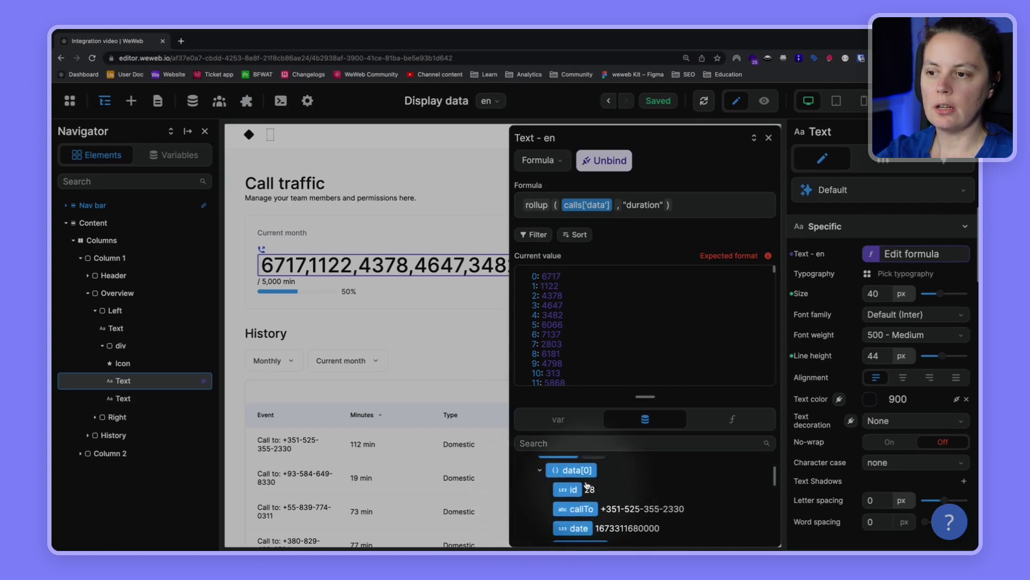
pyautogui.scroll(-5, 594, 499)
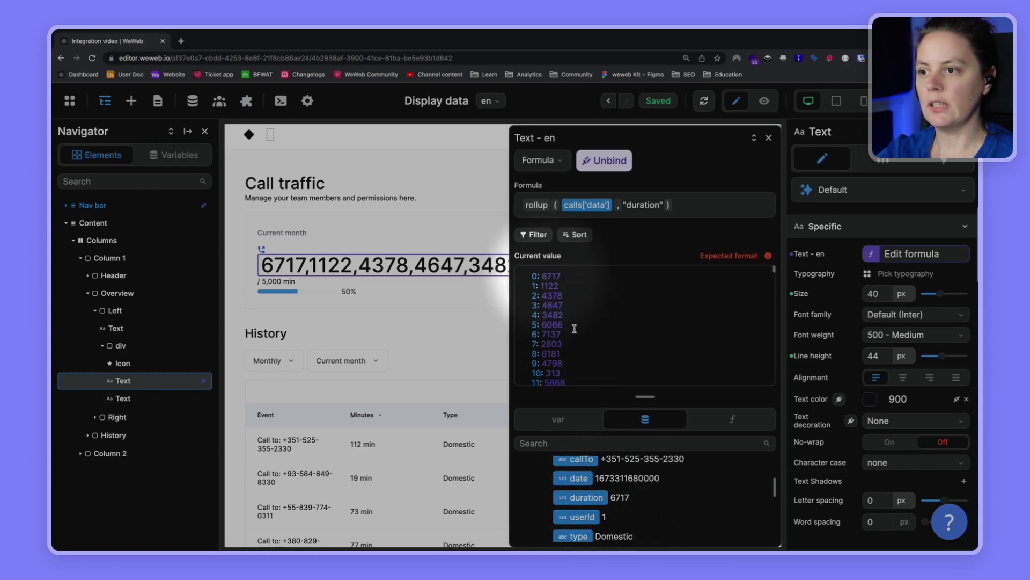
pyautogui.scroll(5, 685, 490)
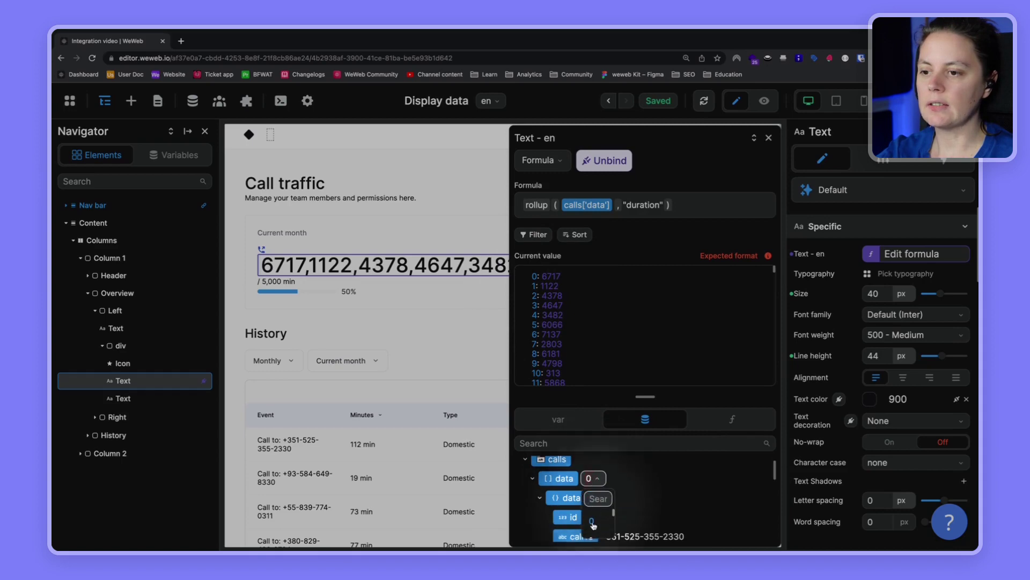
pyautogui.click(593, 529)
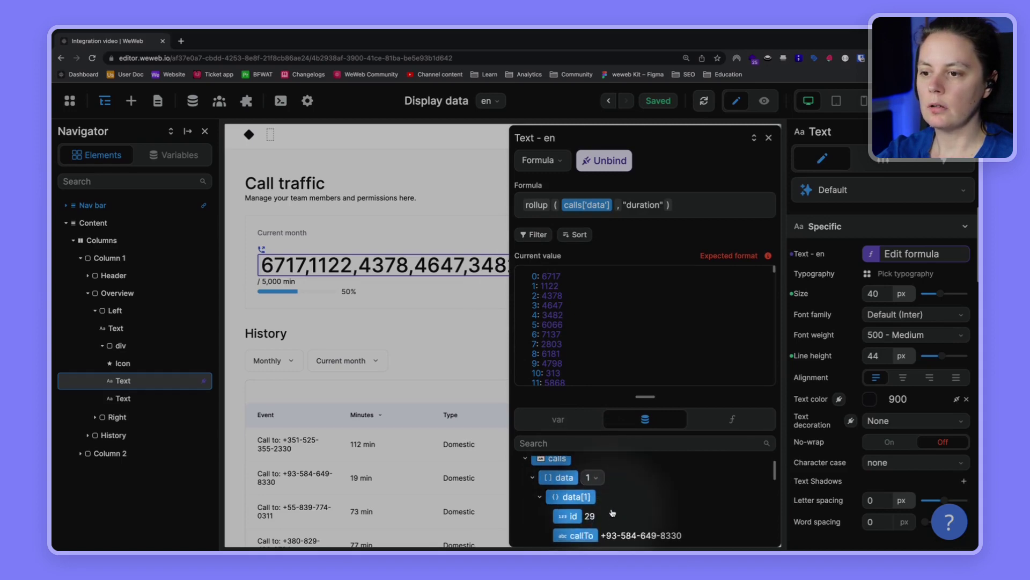
pyautogui.scroll(-3, 612, 513)
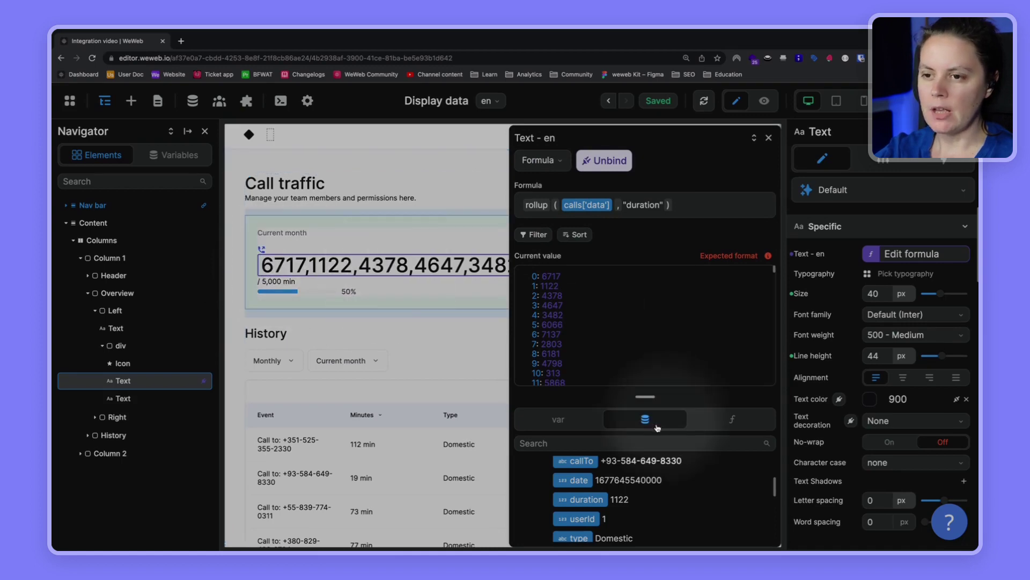
# Wrap the rollup in the sum math function so the formula reads sum(rollup(calls['data'],"duration")).
pyautogui.click(733, 422)
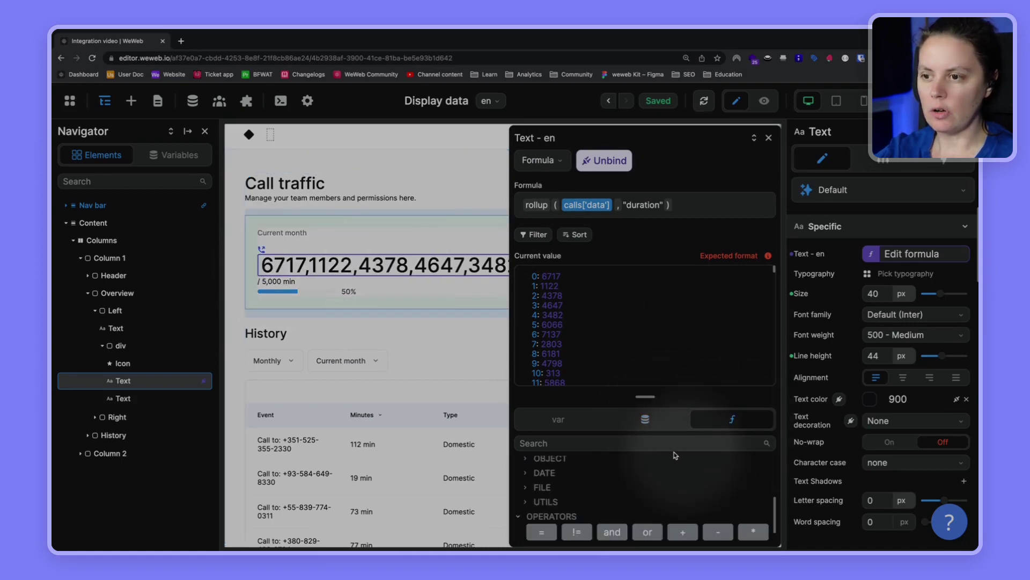
pyautogui.hotkey('ctrl', '-')
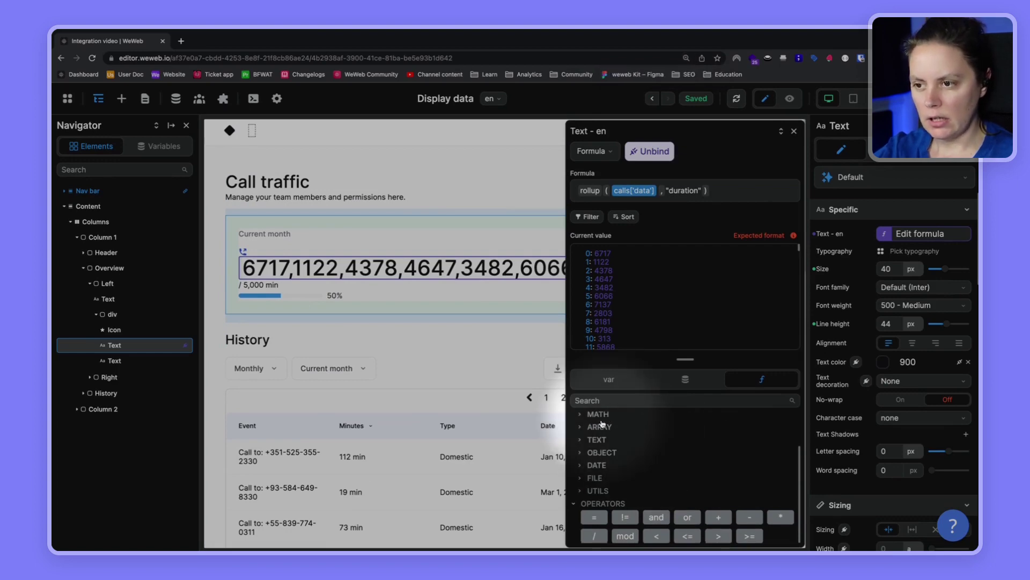
pyautogui.click(581, 414)
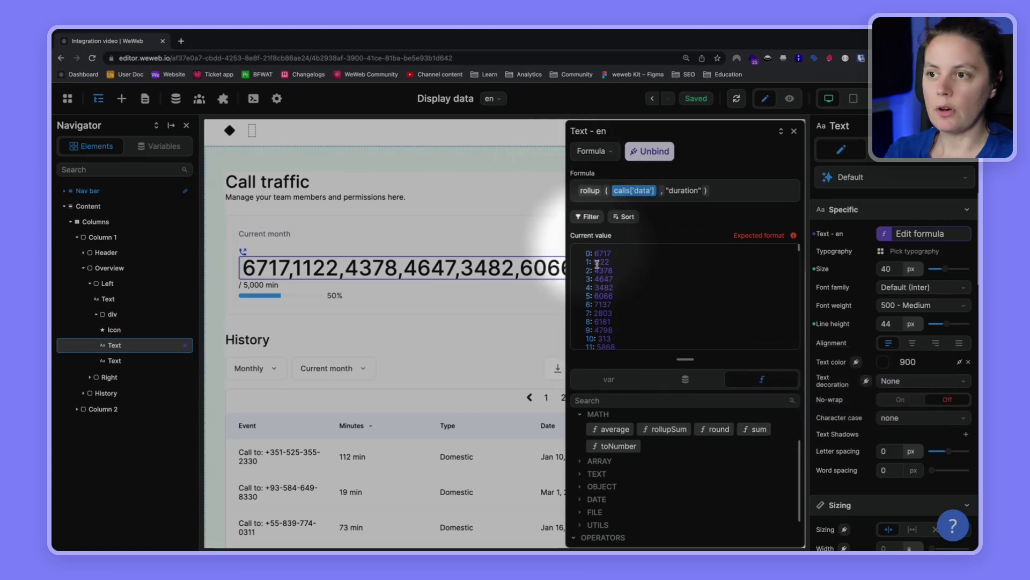
pyautogui.click(575, 190)
pyautogui.write('sum (')
pyautogui.click(757, 188)
pyautogui.write(')')
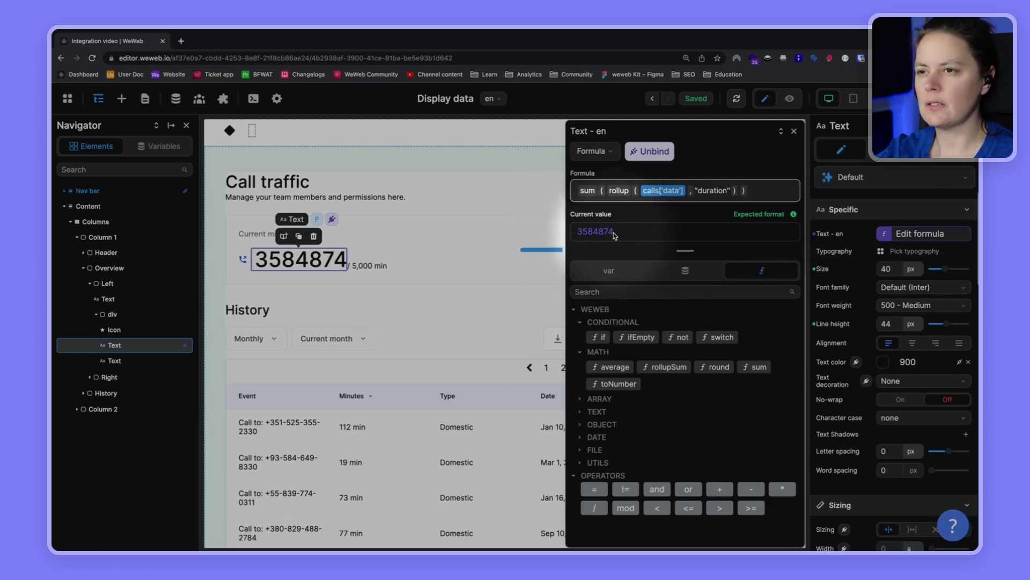
# Divide the summed durations by 60 and wrap the whole expression in the round function.
pyautogui.write('/ 60')
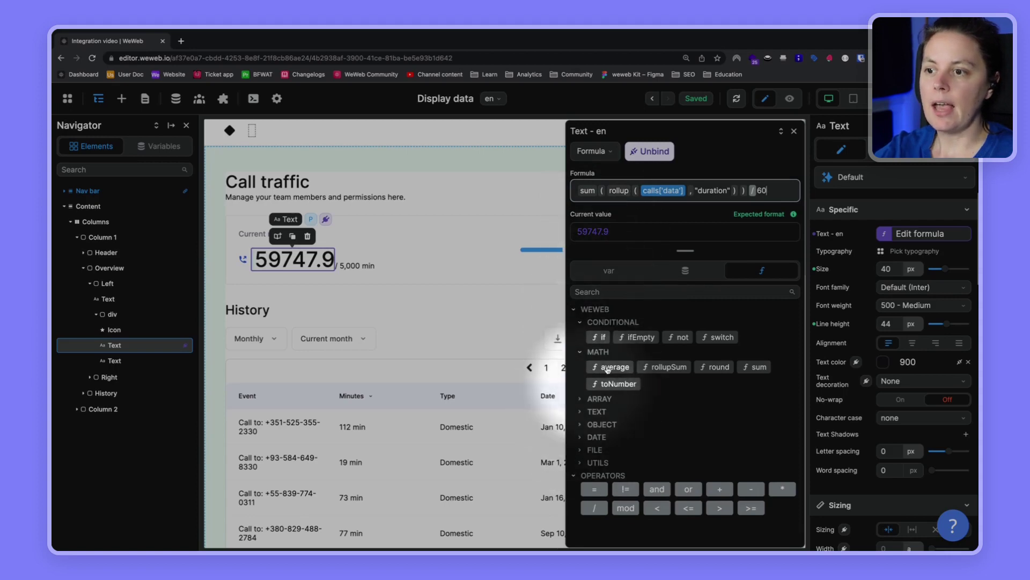
pyautogui.moveTo(712, 371)
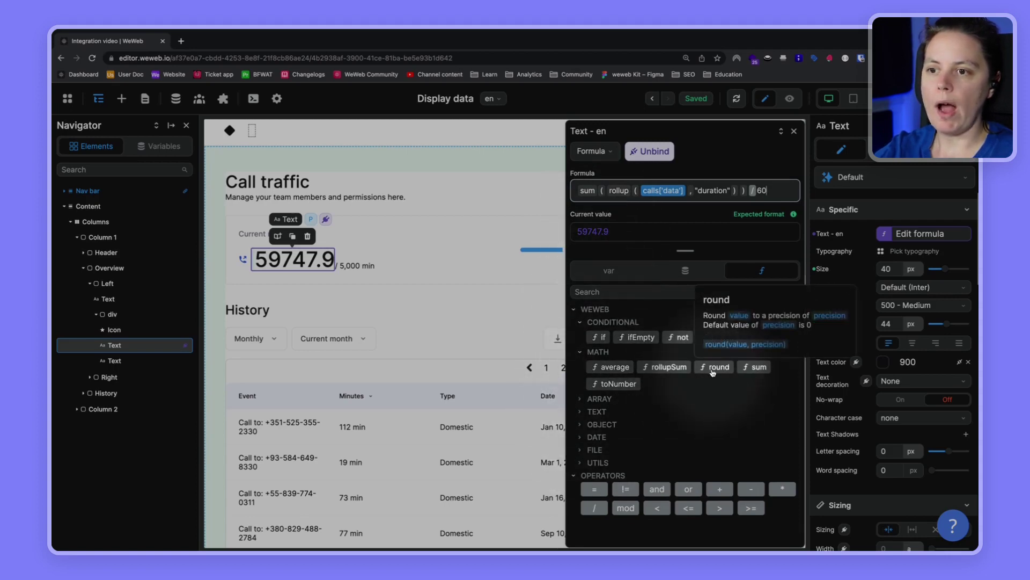
pyautogui.click(576, 189)
pyautogui.write('round(')
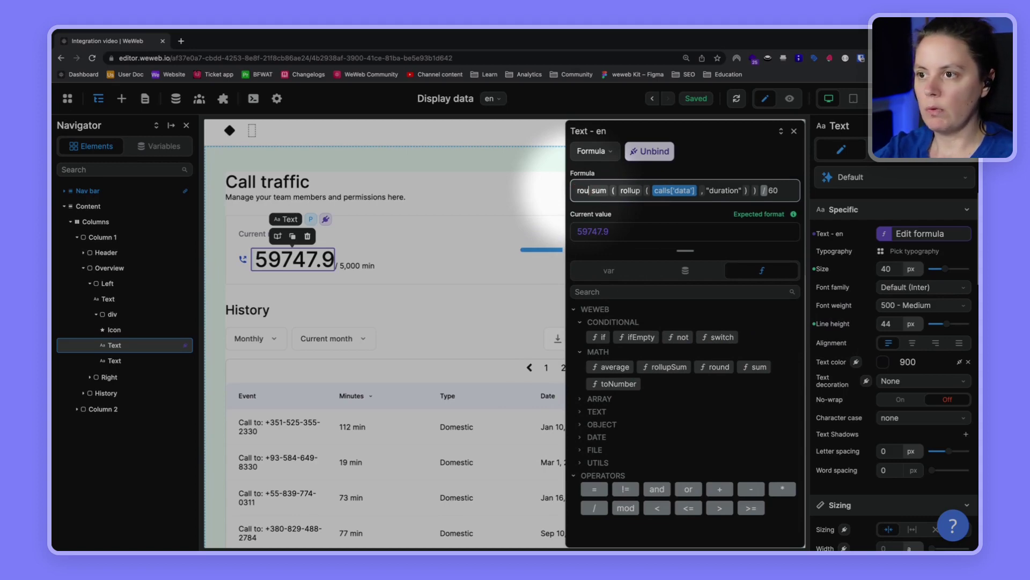
pyautogui.write(')')
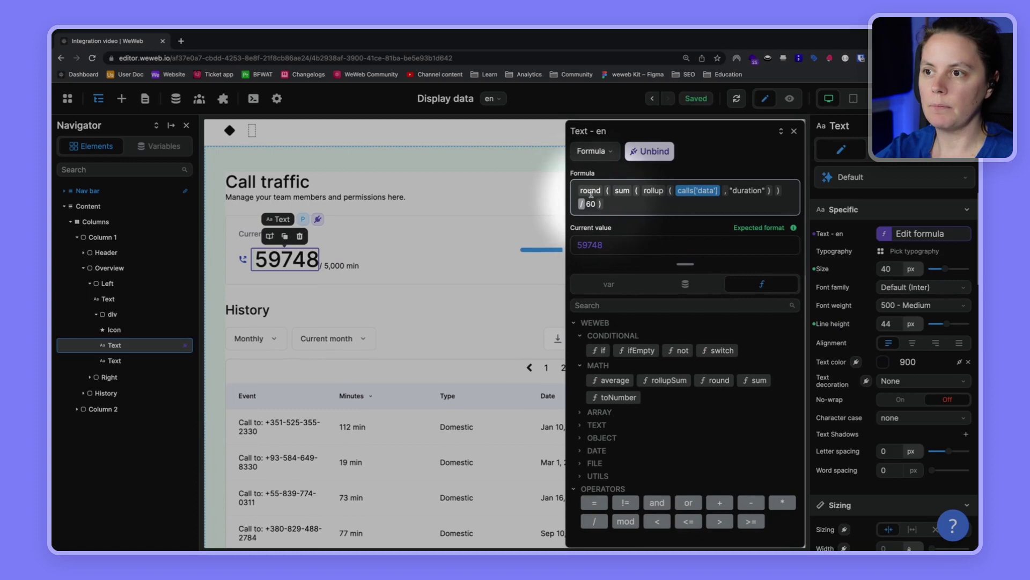
# Append the text " min", with a leading space, to the rounded result in the formula.
pyautogui.moveTo(588, 189)
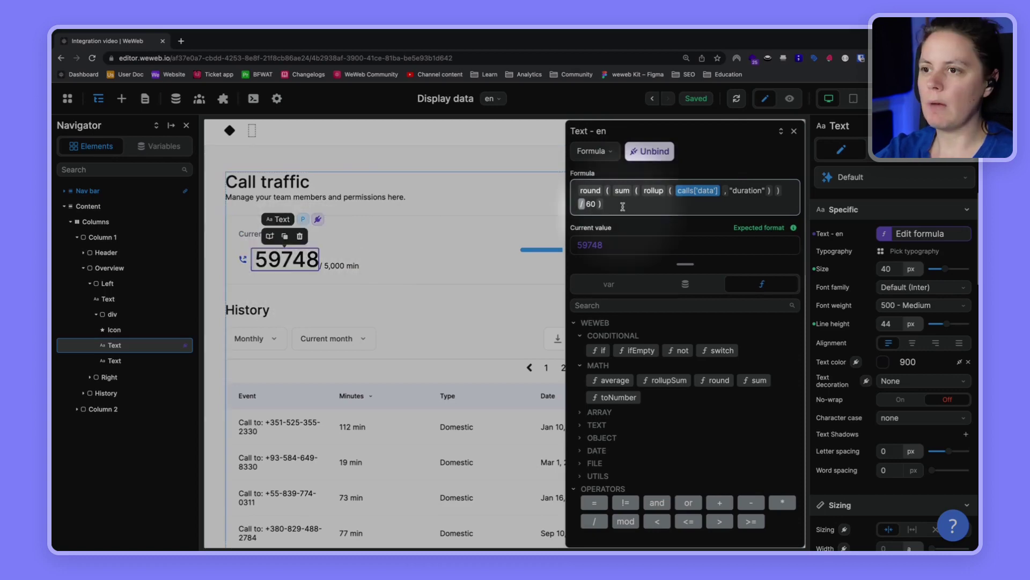
pyautogui.write('+ "min')
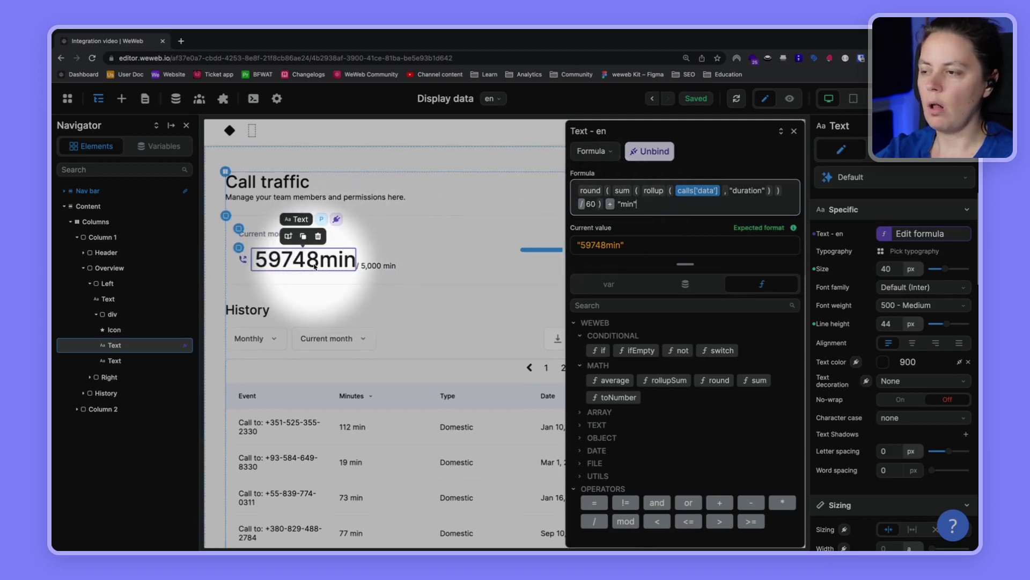
pyautogui.click(621, 204)
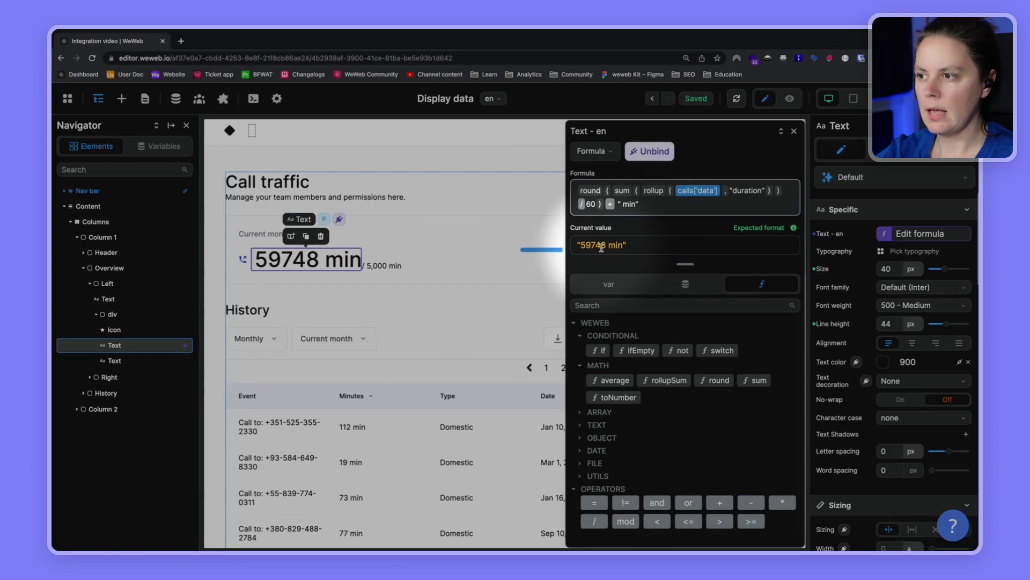
# Copy the whole formula, switch the binding to Javascript, and examine the round function and collection reference in the generated code.
pyautogui.press('super+a')
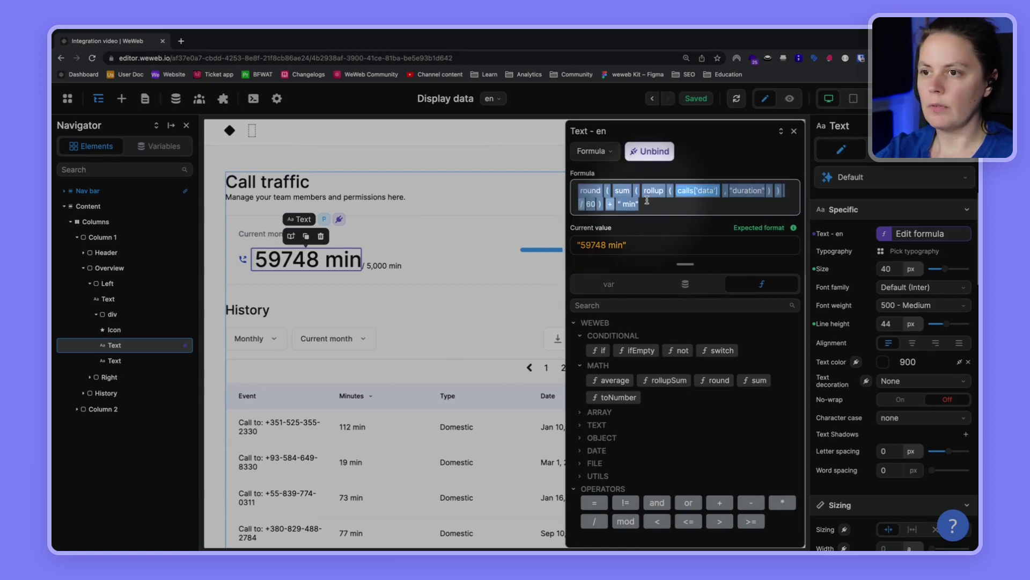
pyautogui.click(651, 203)
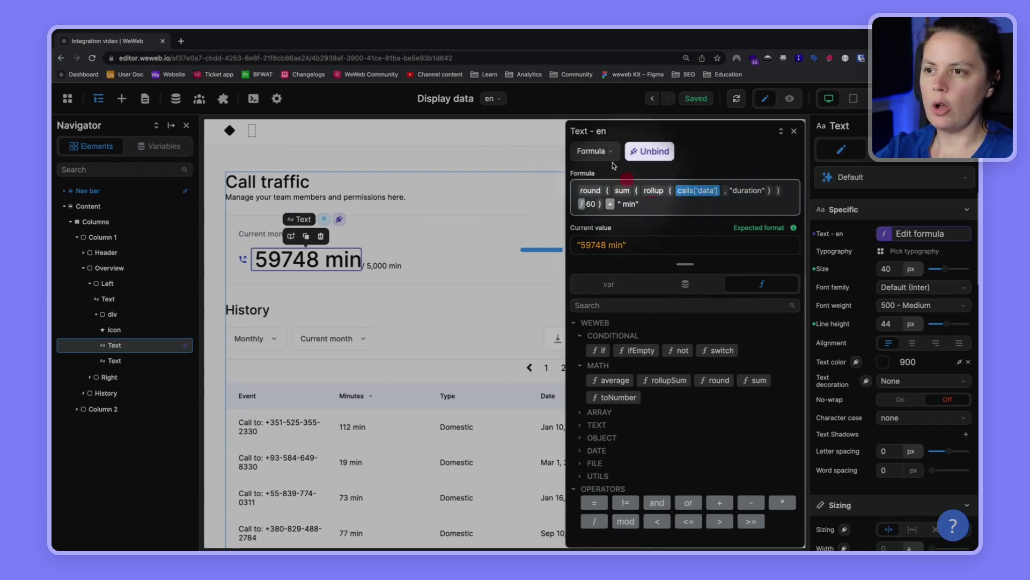
pyautogui.click(596, 151)
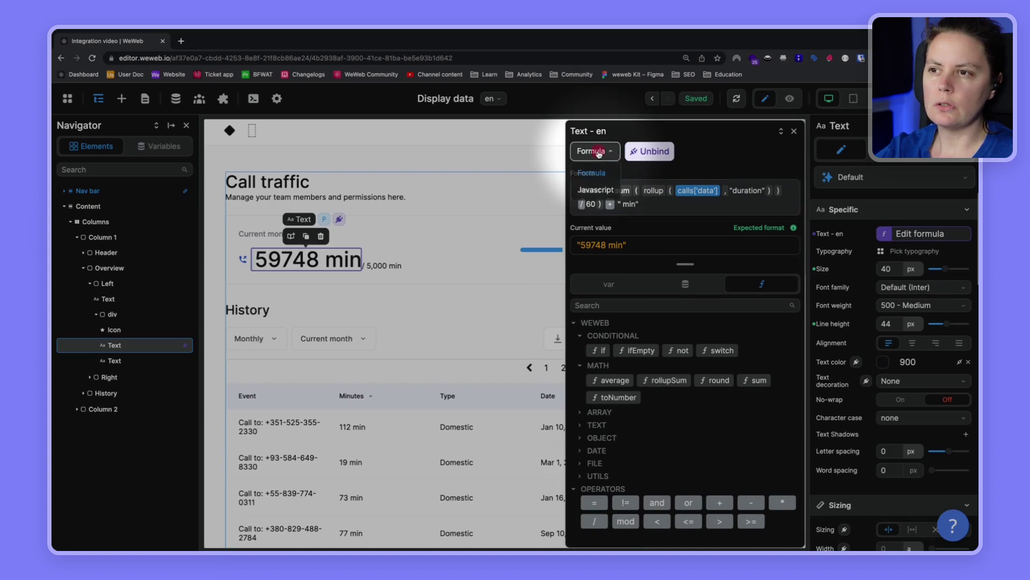
pyautogui.click(595, 191)
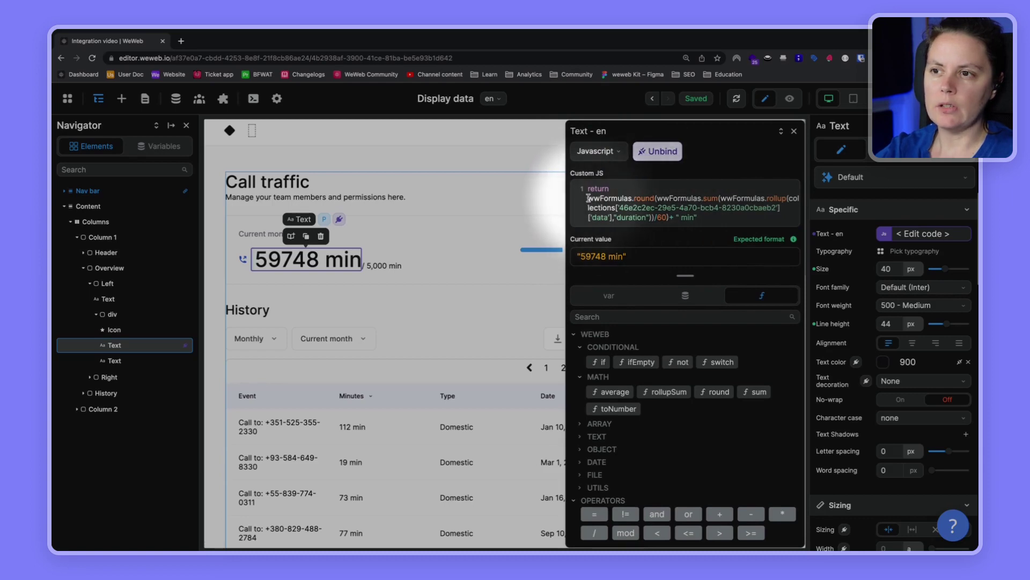
pyautogui.moveTo(654, 198); pyautogui.dragTo(589, 199)
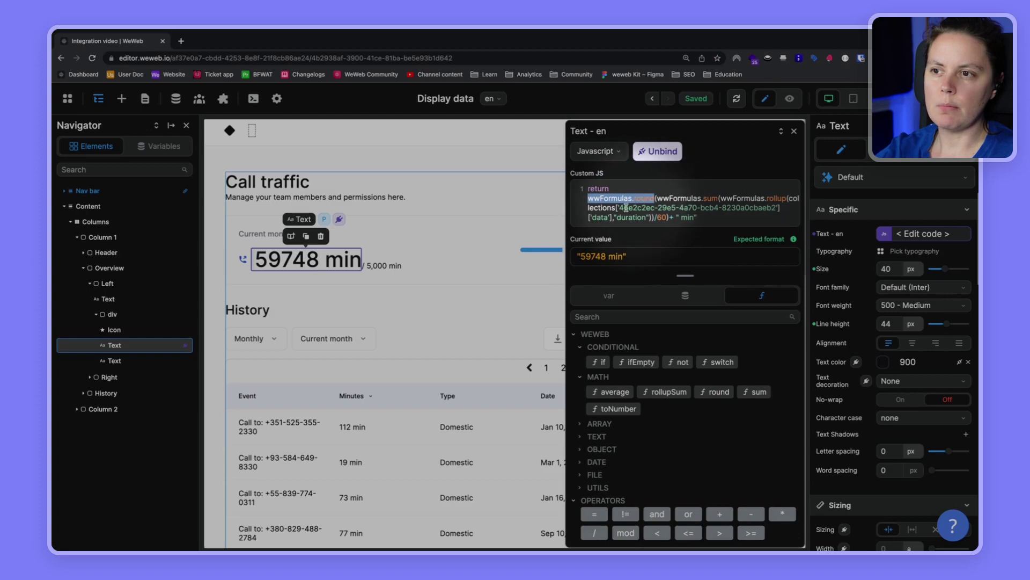
pyautogui.moveTo(789, 198); pyautogui.dragTo(614, 216)
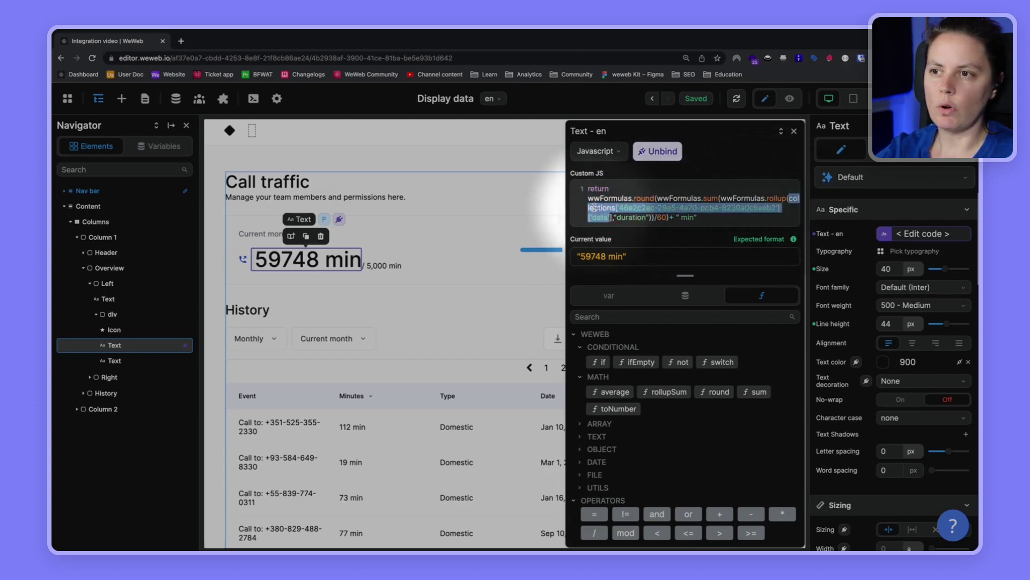
# Switch the binding back to Formula, restore round(sum(rollup(calls['data'],"duration"))/60)+" min", and close the formula editor.
pyautogui.click(617, 155)
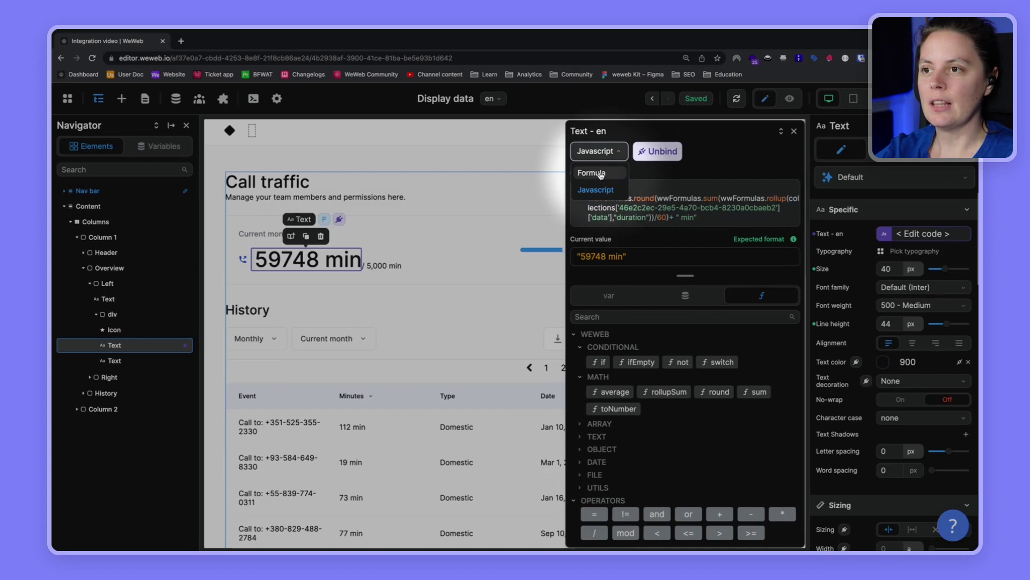
pyautogui.click(591, 171)
pyautogui.write('round(sum(rollup(calls[\'data\'], "duration"))/60) + " min"')
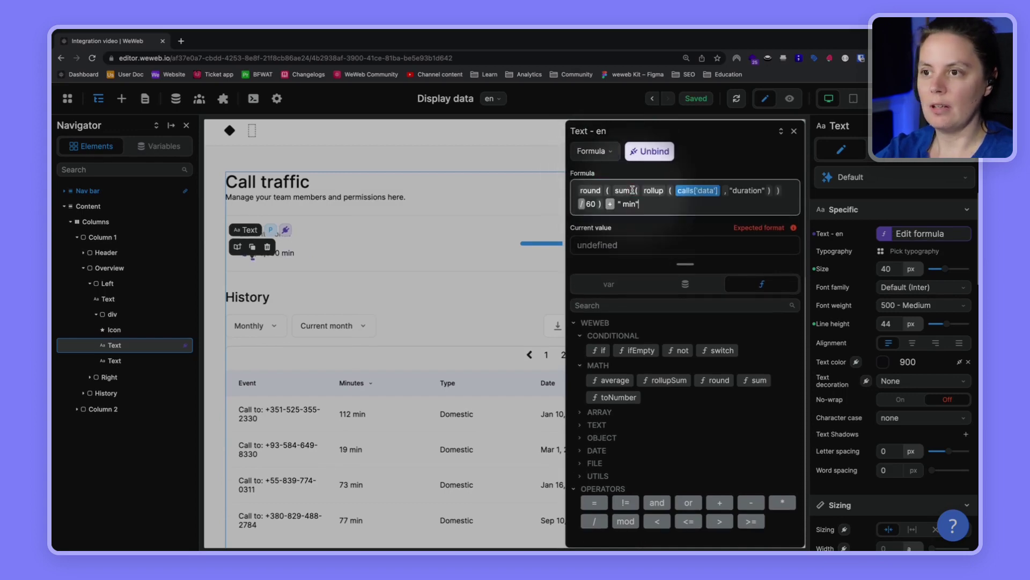
pyautogui.click(794, 132)
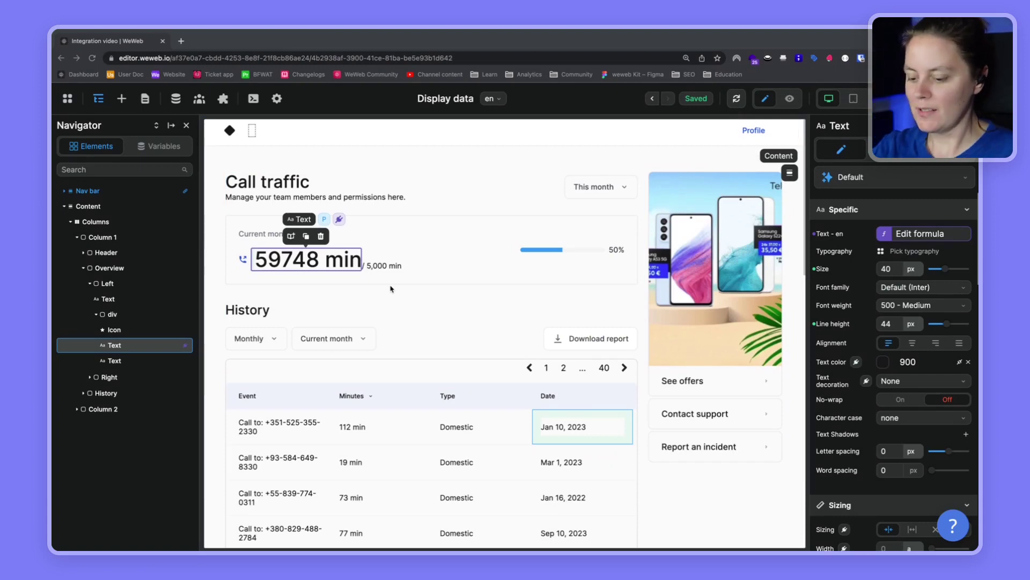
# Start a new project variable and name it maxMinutes.
pyautogui.click(552, 250)
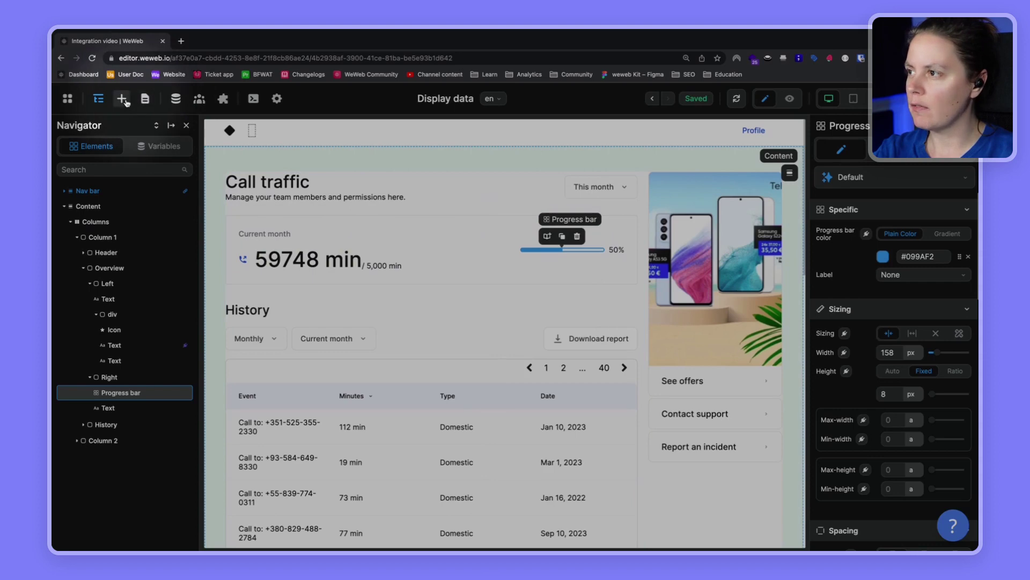
pyautogui.click(175, 99)
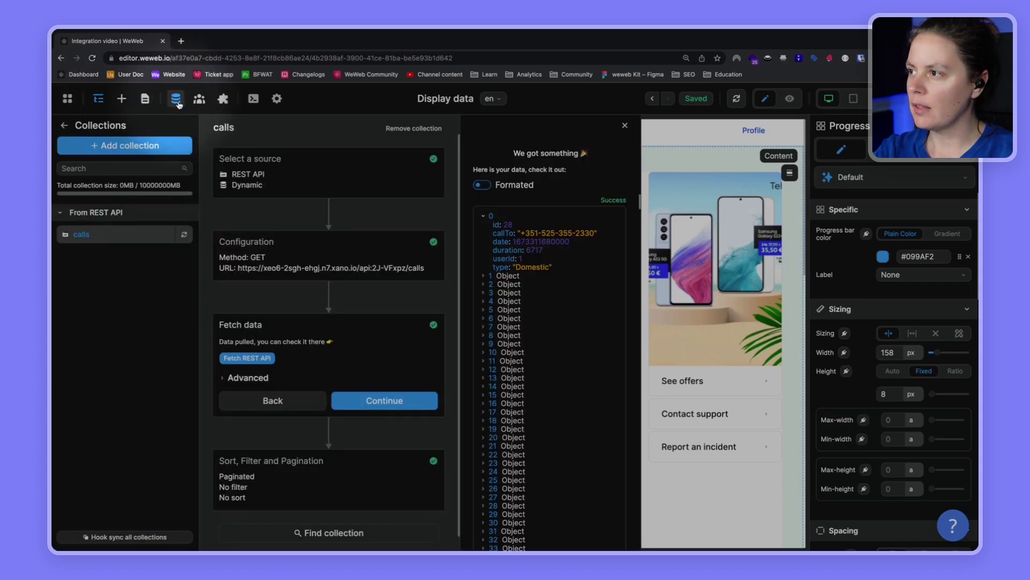
pyautogui.click(64, 125)
pyautogui.click(75, 167)
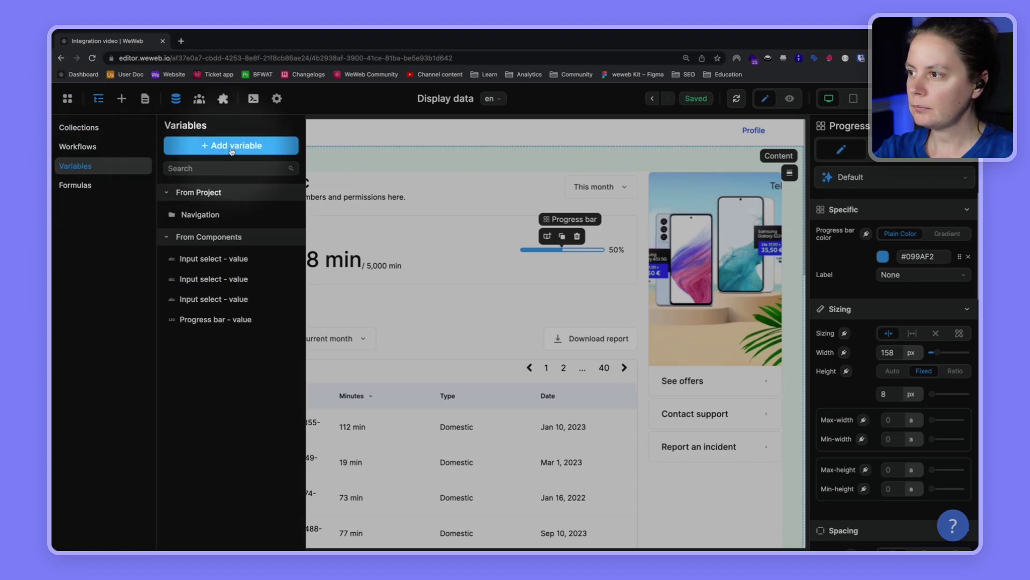
pyautogui.click(232, 151)
pyautogui.click(341, 166)
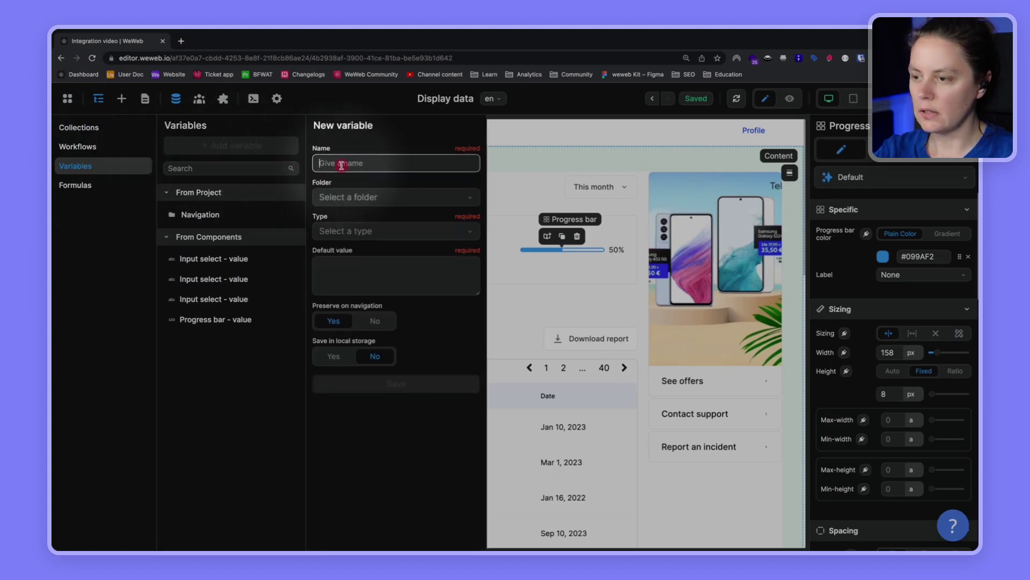
pyautogui.write('maxMinutes')
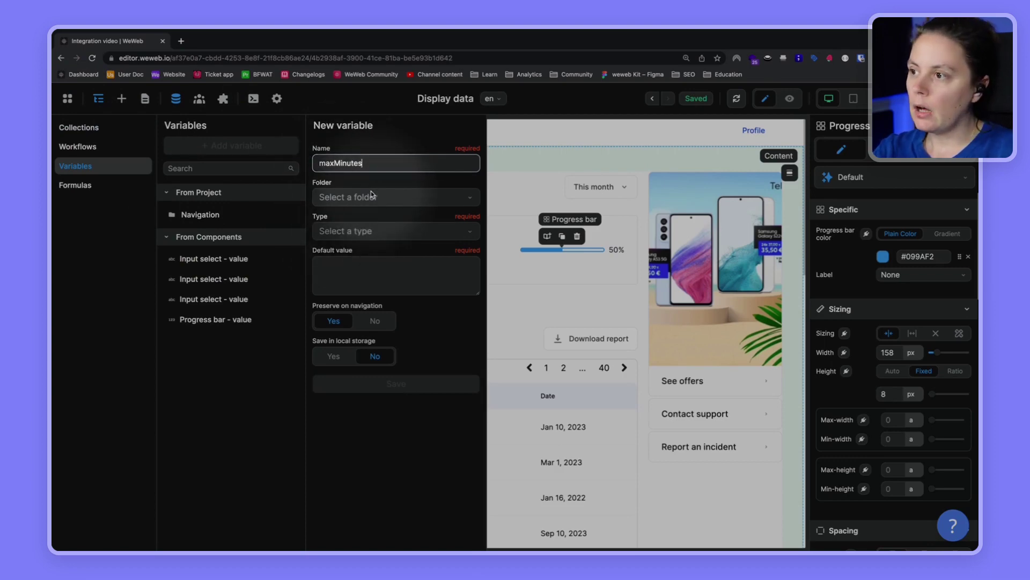
# Make maxMinutes a Number variable with default value 5000, save it, and show the variables in the Navigator.
pyautogui.click(366, 228)
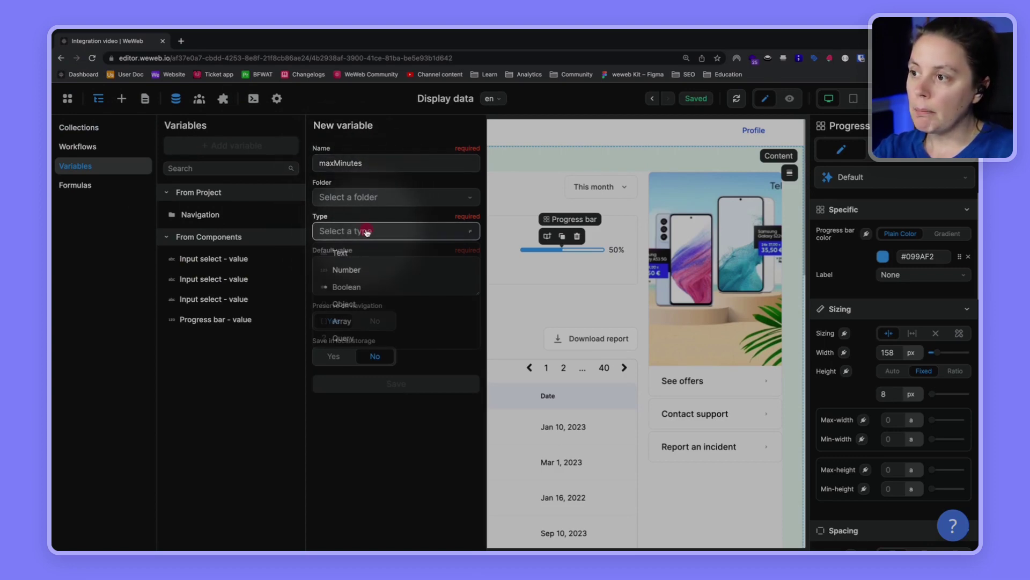
pyautogui.click(345, 272)
pyautogui.click(323, 265)
pyautogui.write('000')
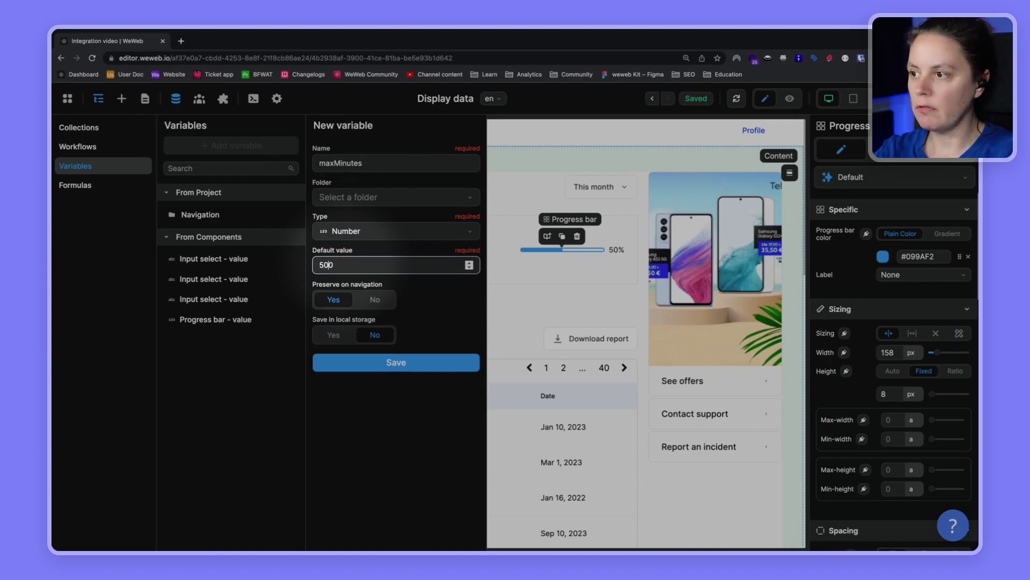
pyautogui.click(383, 364)
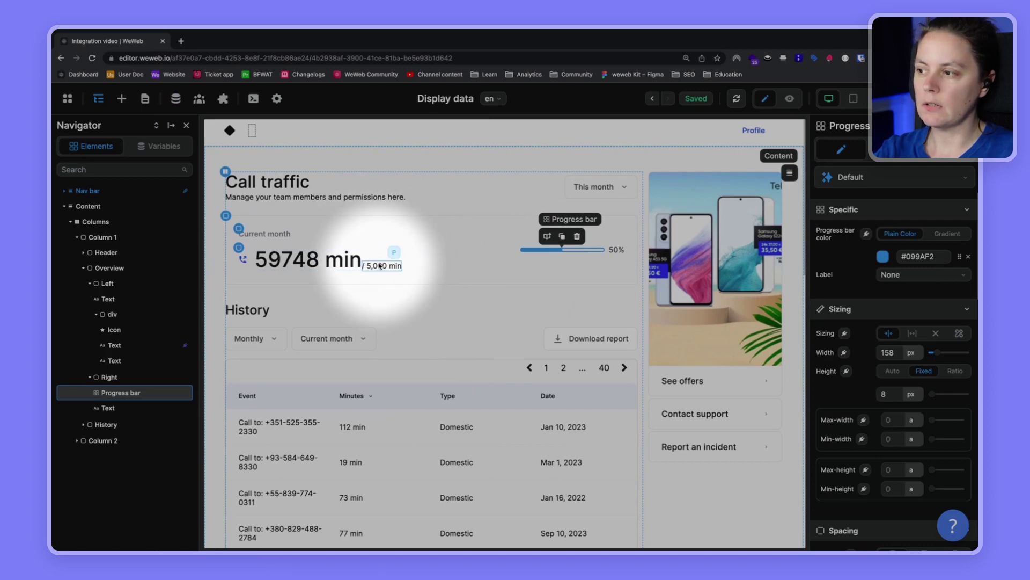
pyautogui.click(132, 146)
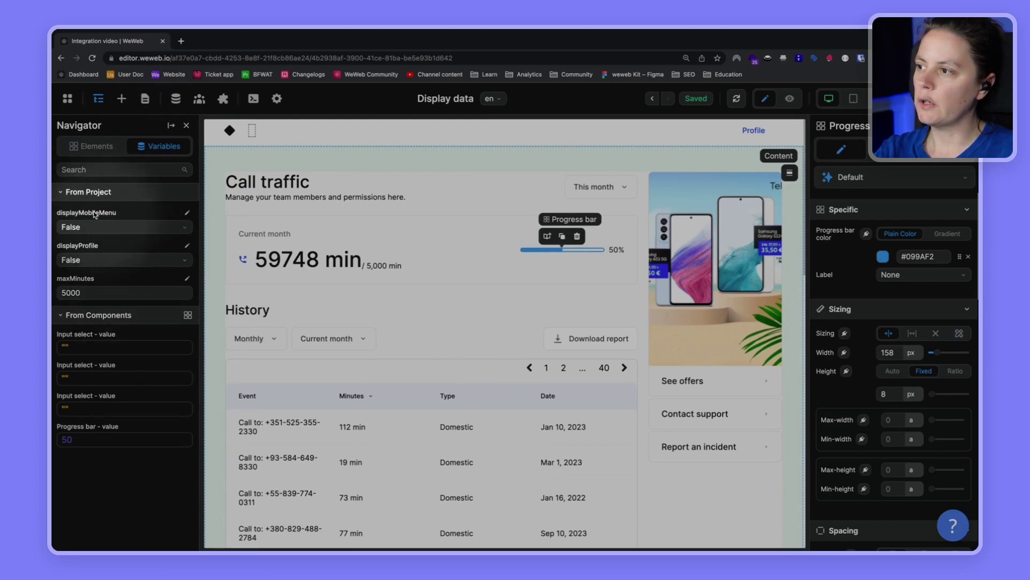
# Bind the "/ 5,000 min" limit text in the call traffic overview to the maxMinutes variable.
pyautogui.click(362, 137)
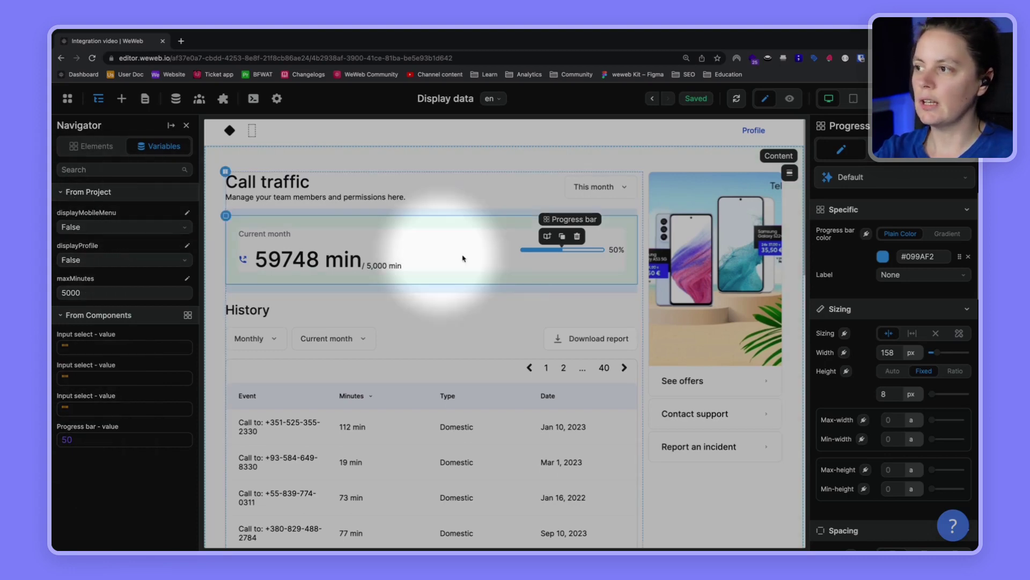
pyautogui.scroll(-2, 524, 260)
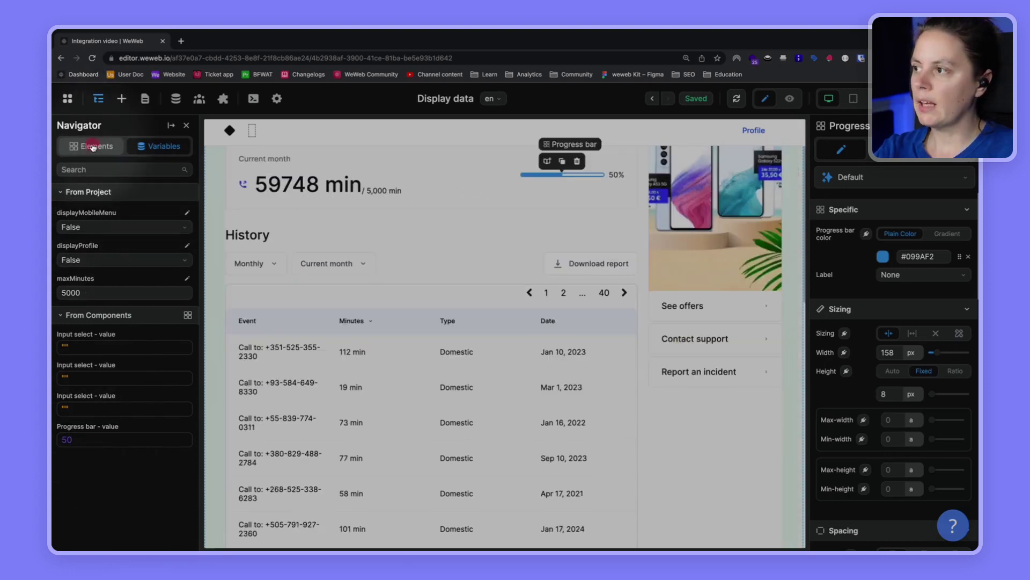
pyautogui.click(93, 146)
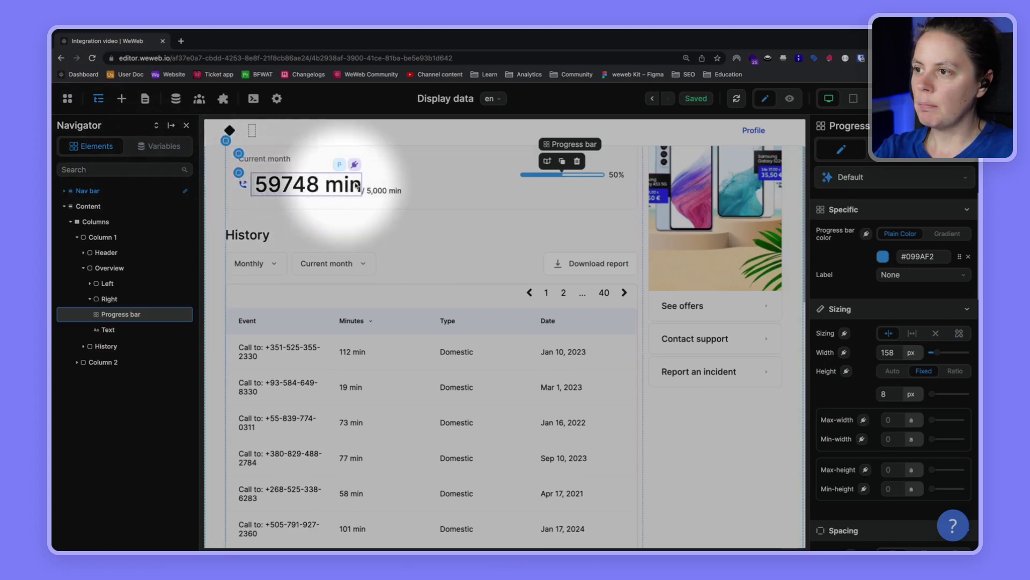
pyautogui.click(375, 192)
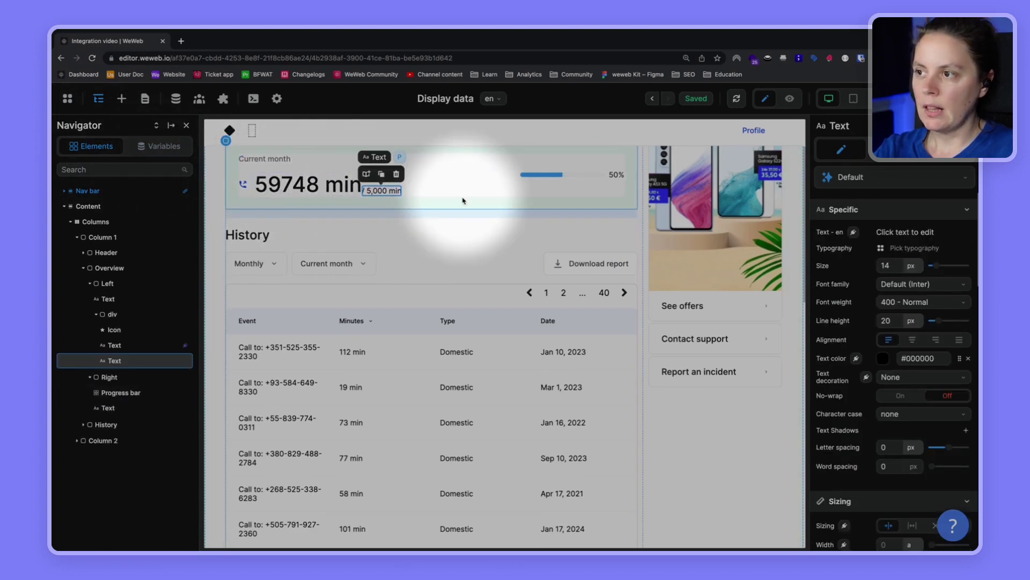
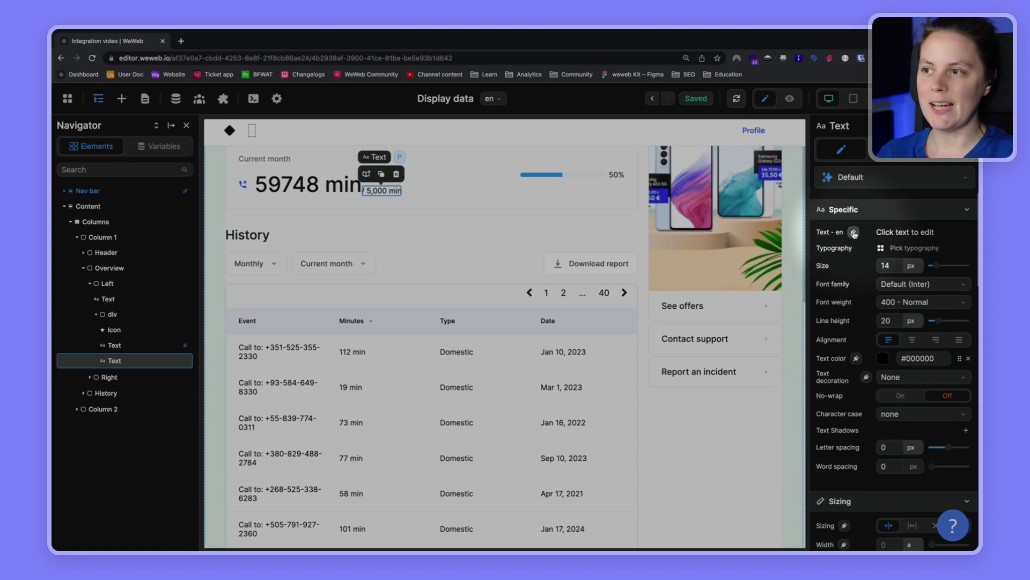
pyautogui.click(853, 233)
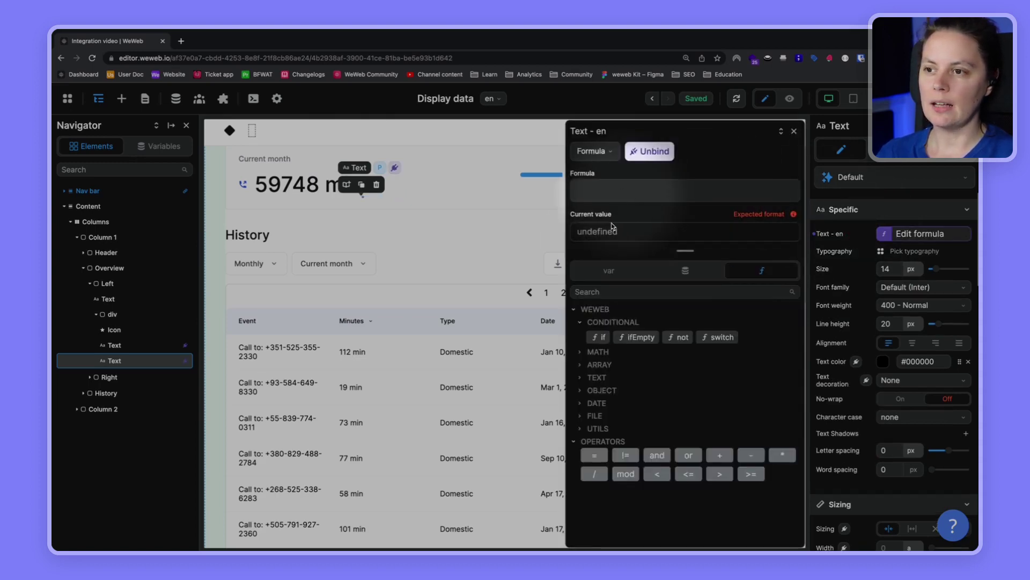
pyautogui.click(609, 270)
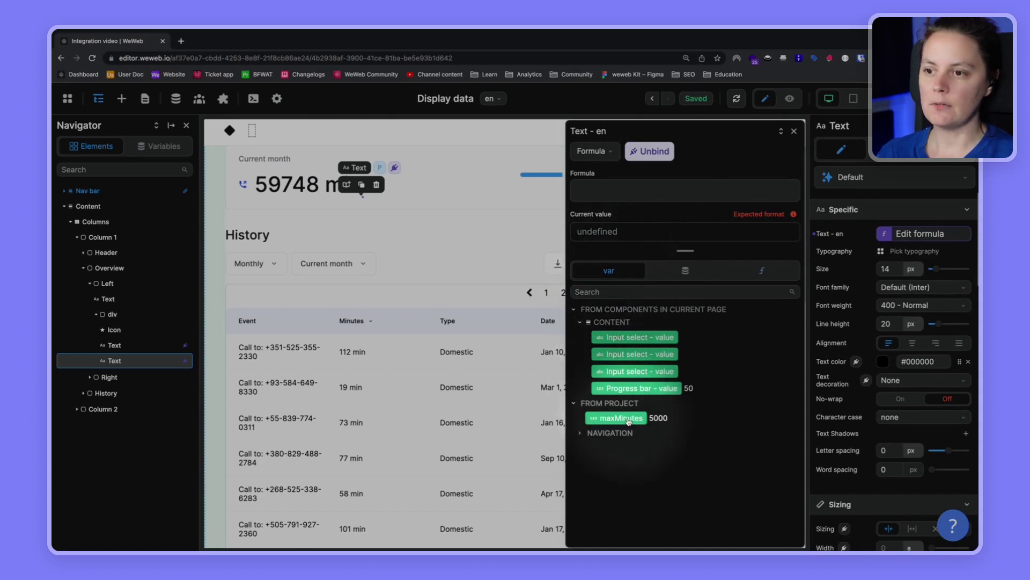
pyautogui.click(622, 418)
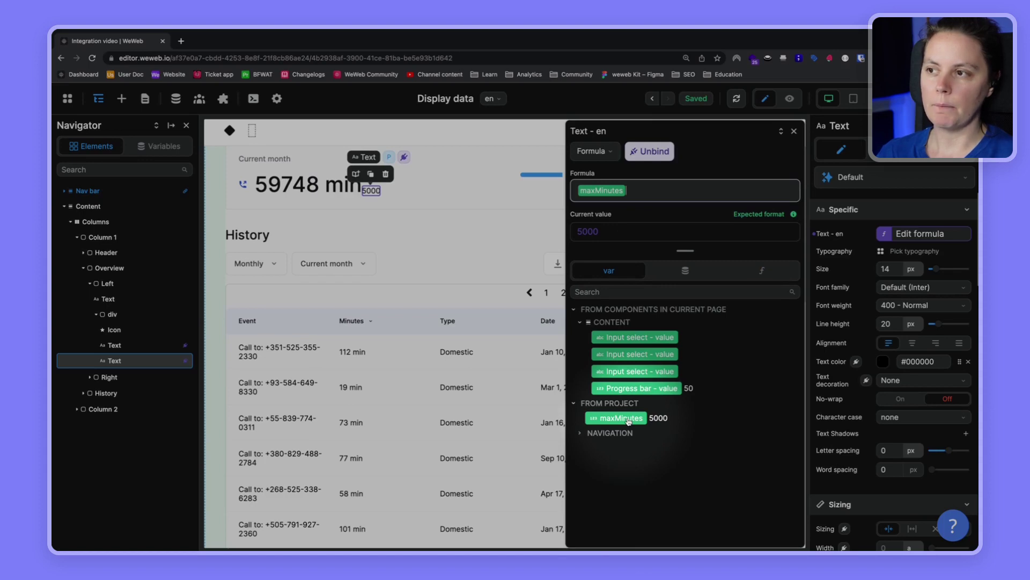
# Rebuild the limit text's formula as a concatenate function with maxMinutes as its first argument.
pyautogui.click(578, 191)
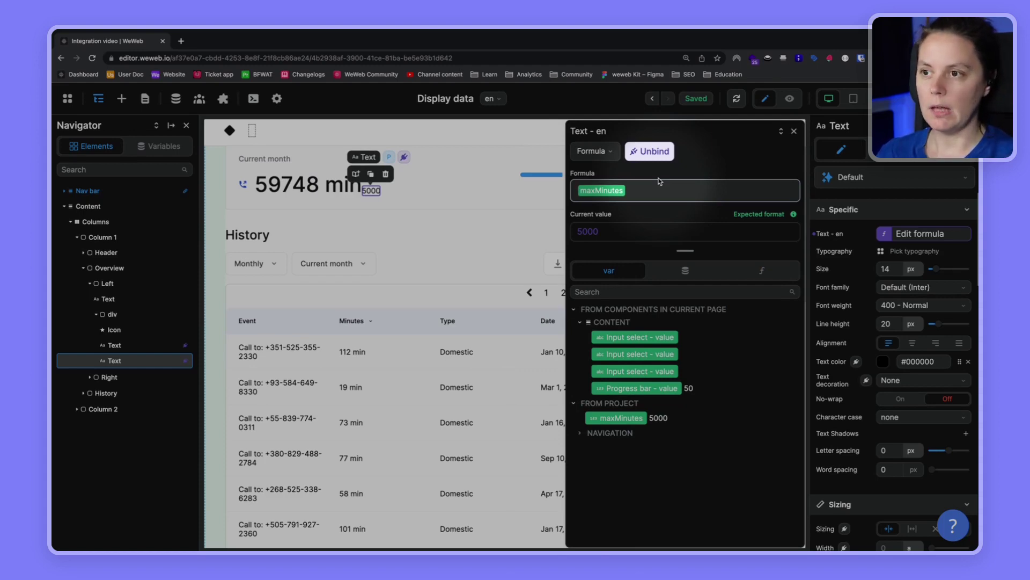
pyautogui.click(759, 271)
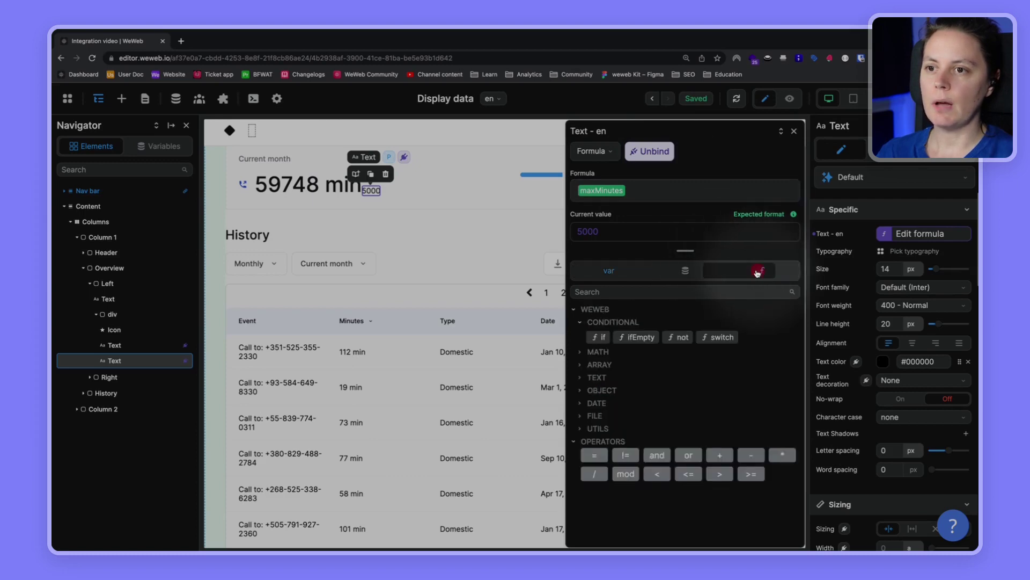
pyautogui.click(580, 382)
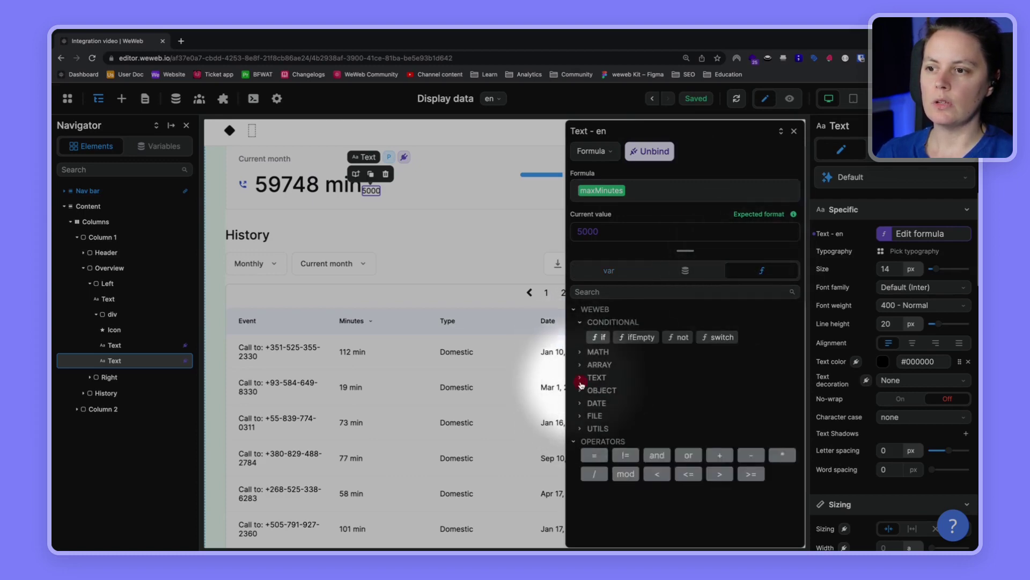
pyautogui.click(679, 393)
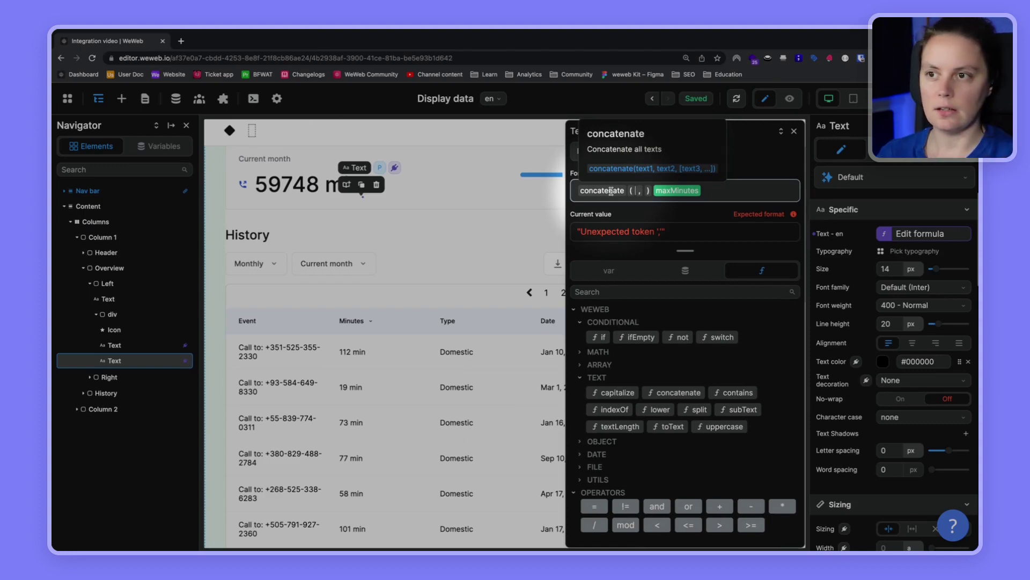
pyautogui.click(707, 192)
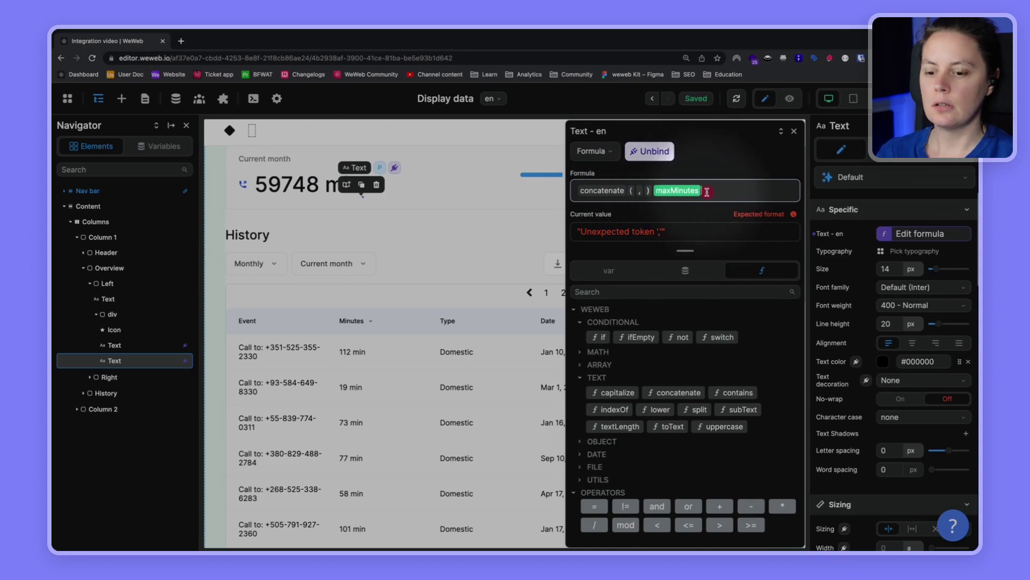
pyautogui.press('BackSpace')
pyautogui.click(633, 191)
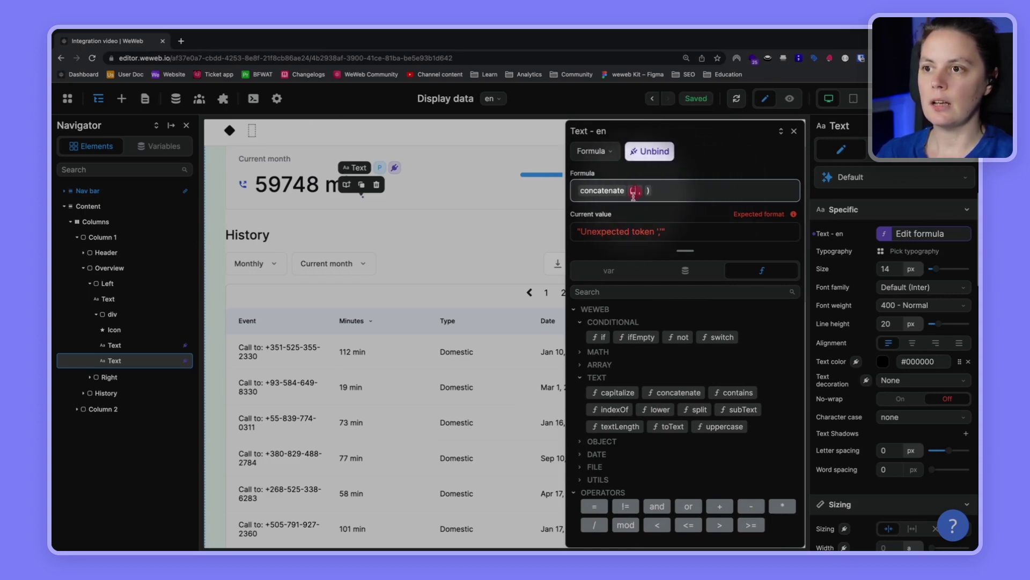
pyautogui.click(608, 270)
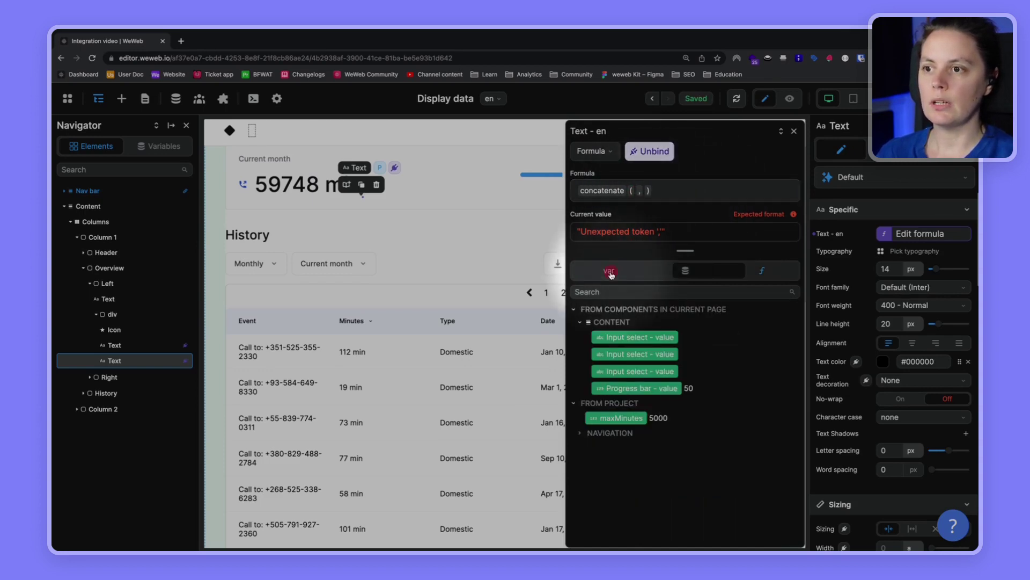
pyautogui.click(618, 422)
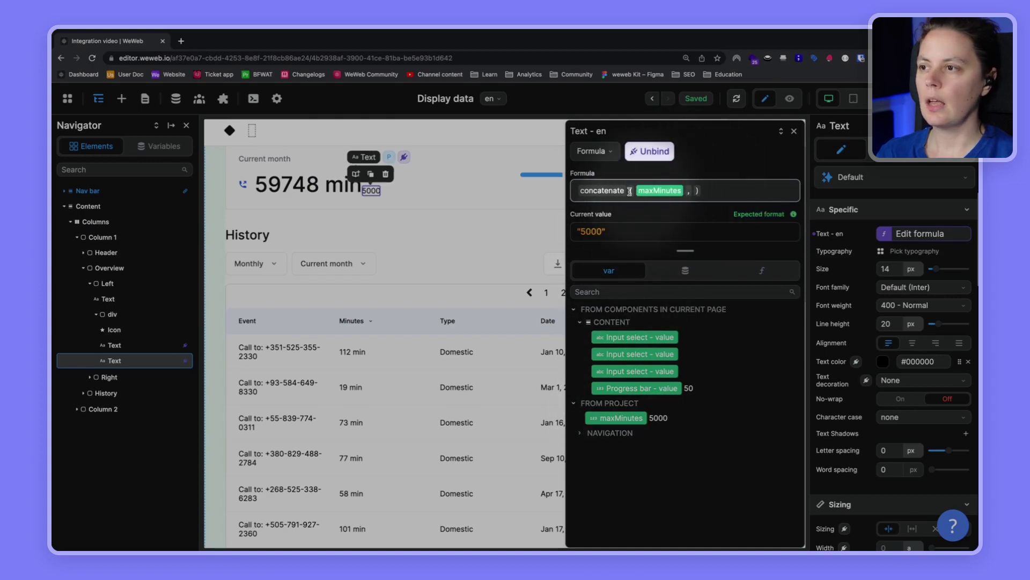
# Put "/ " before maxMinutes and " min" after it as text arguments of the concatenate formula.
pyautogui.write('"/" ,')
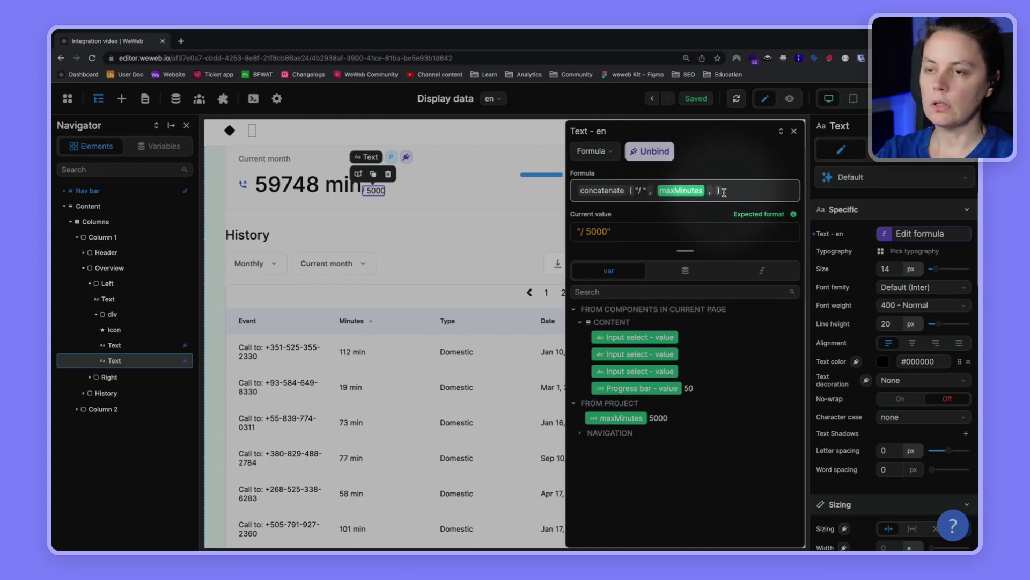
pyautogui.write('" mi')
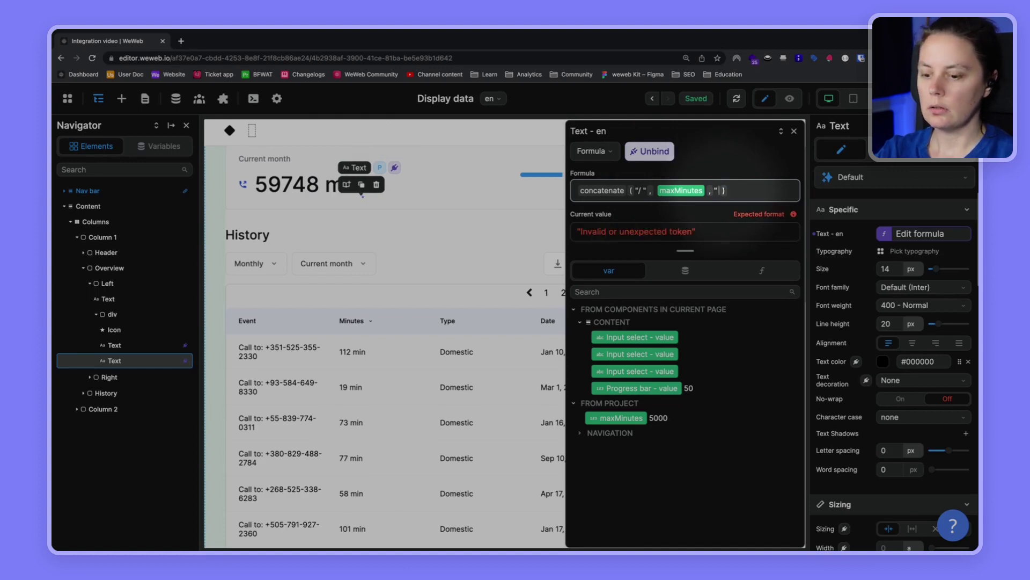
pyautogui.write('n"')
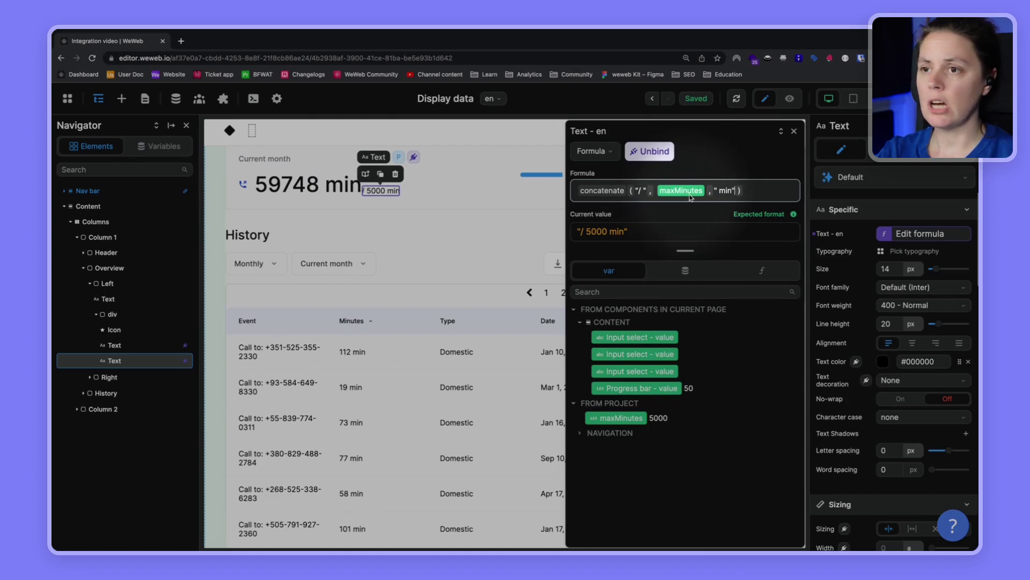
# Test the bound limit text by setting the maxMinutes variable to 4000, and restore it to 5000.
pyautogui.click(164, 148)
pyautogui.click(68, 293)
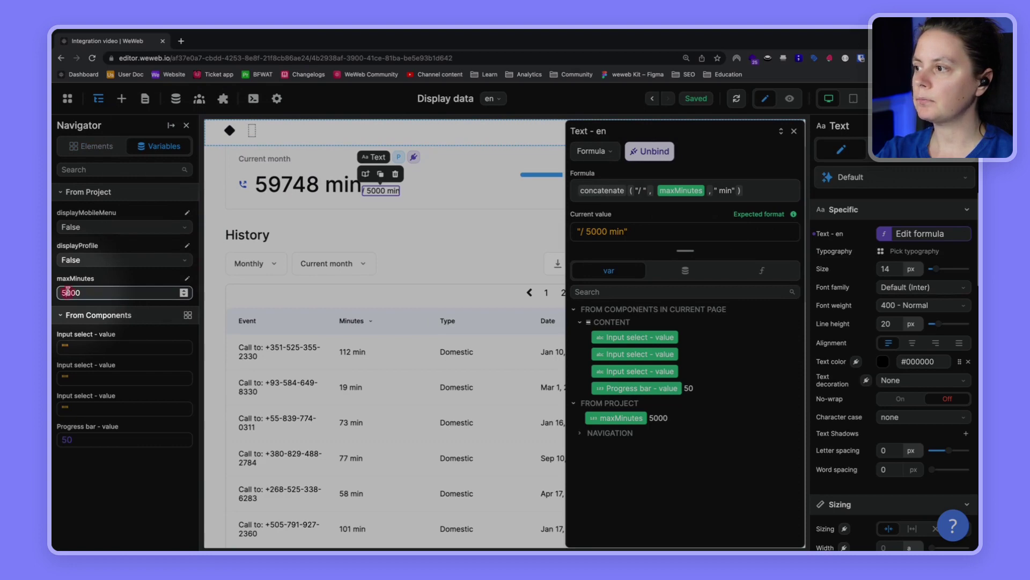
pyautogui.press('BackSpace')
pyautogui.write('4')
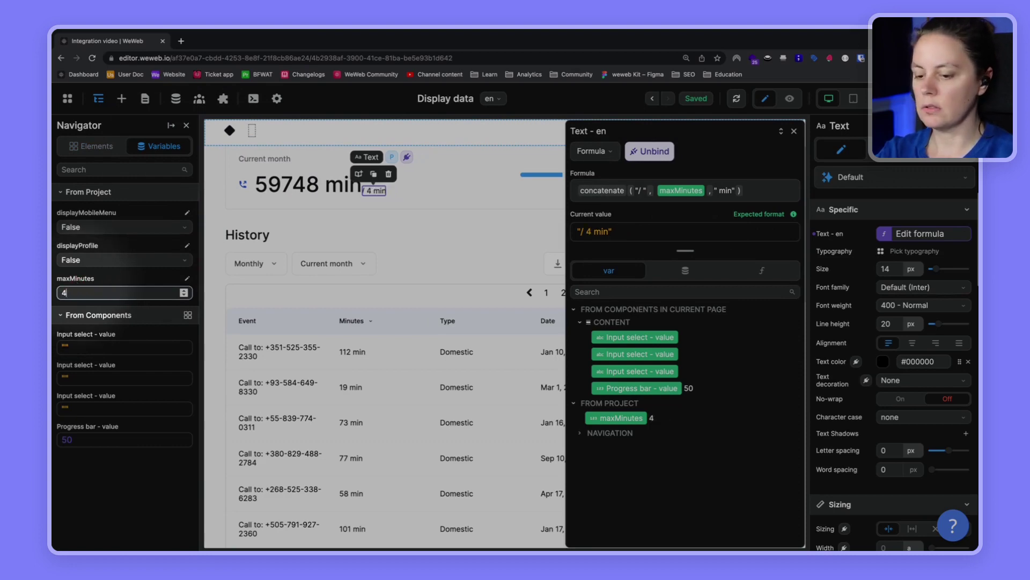
pyautogui.write('000')
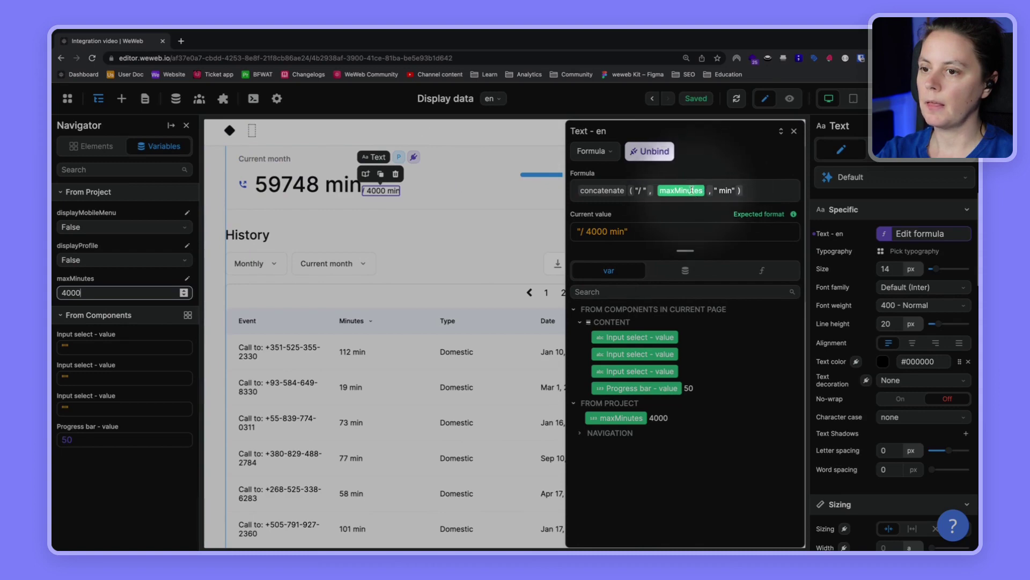
pyautogui.doubleClick(70, 293)
pyautogui.write('5')
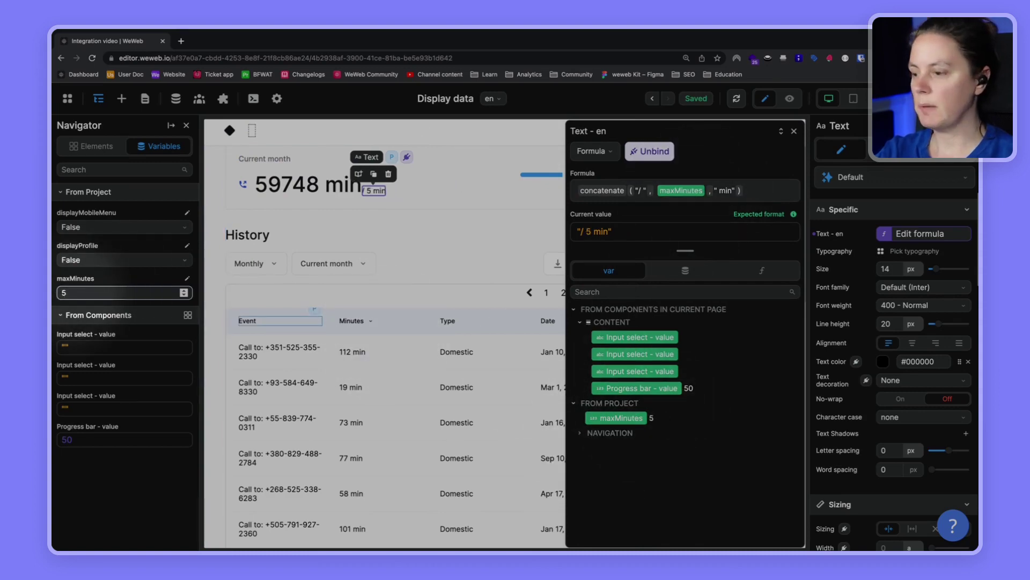
pyautogui.write('000')
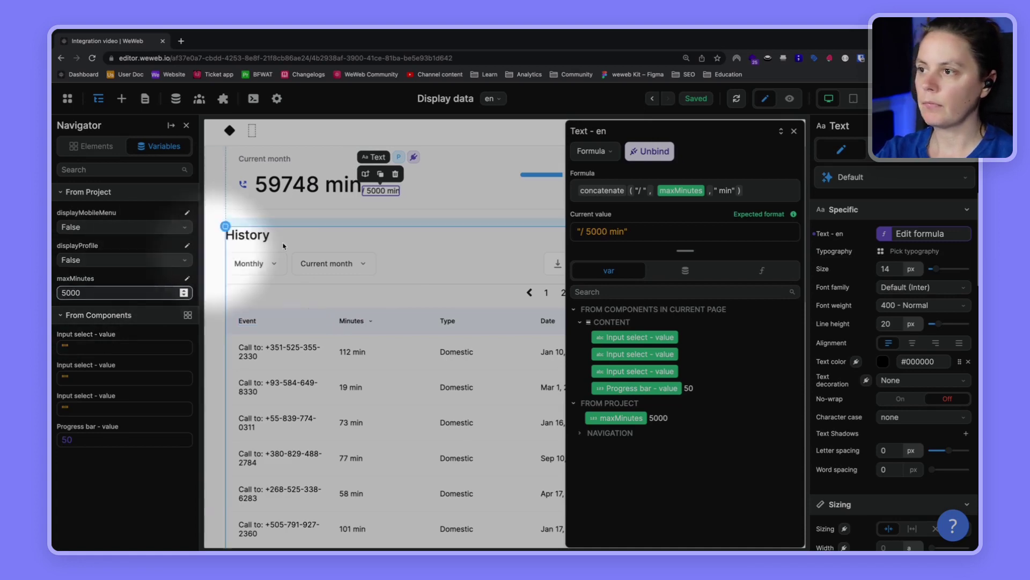
# Close the limit text's formula editor and switch the Navigator back to the page elements.
pyautogui.click(322, 196)
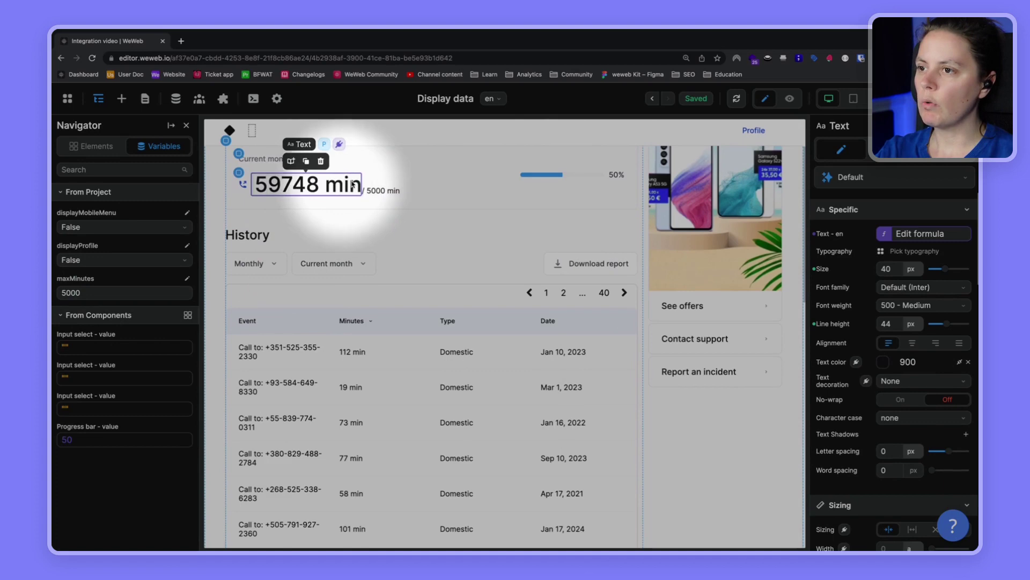
pyautogui.click(586, 176)
pyautogui.click(79, 147)
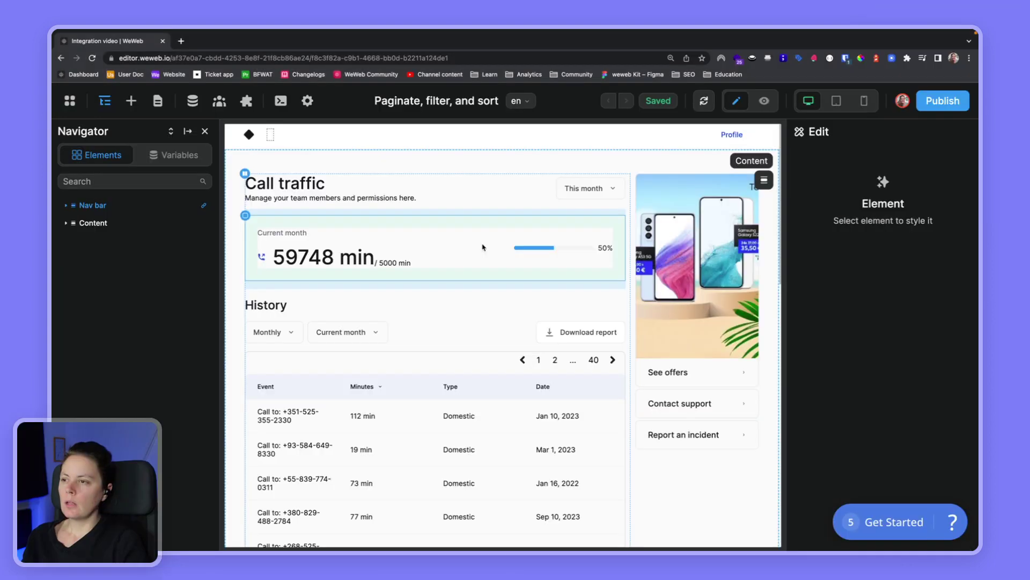
# Open the formula of the large total minutes text in the overview and copy it entirely.
pyautogui.click(325, 258)
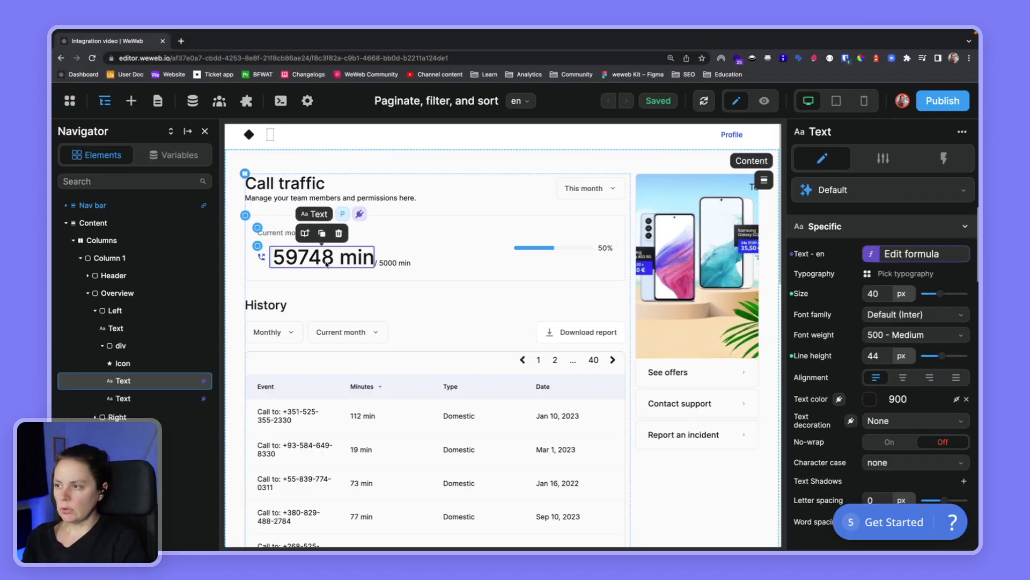
pyautogui.click(919, 253)
pyautogui.click(621, 222)
pyautogui.press('super+a')
pyautogui.hotkey('ctrl', 'c')
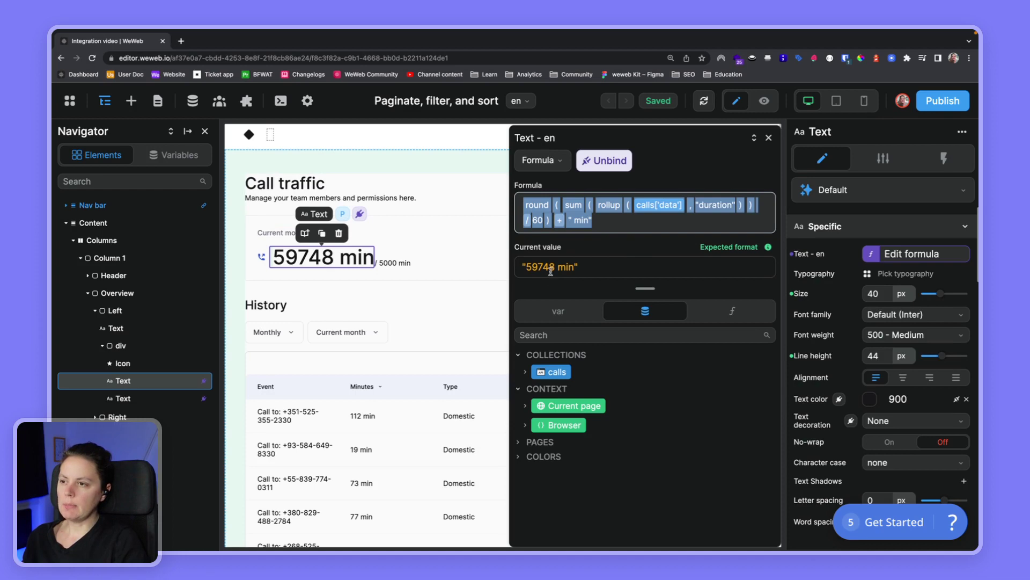
# Start a new project formula from the copied one and strip the " min" suffix, leaving round(sum(rollup(calls['data'],"duration"))/60).
pyautogui.click(196, 103)
pyautogui.click(78, 199)
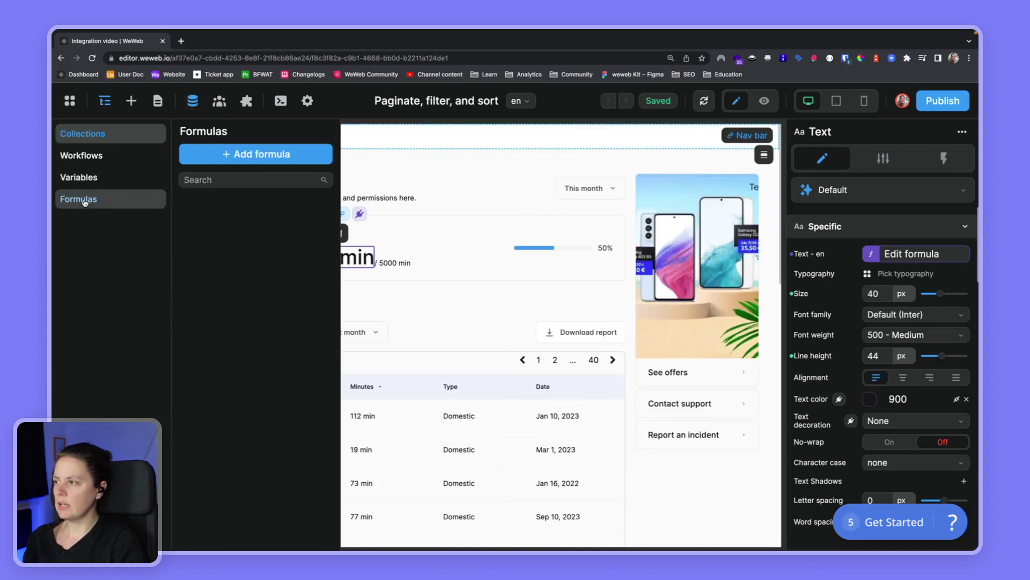
pyautogui.click(231, 162)
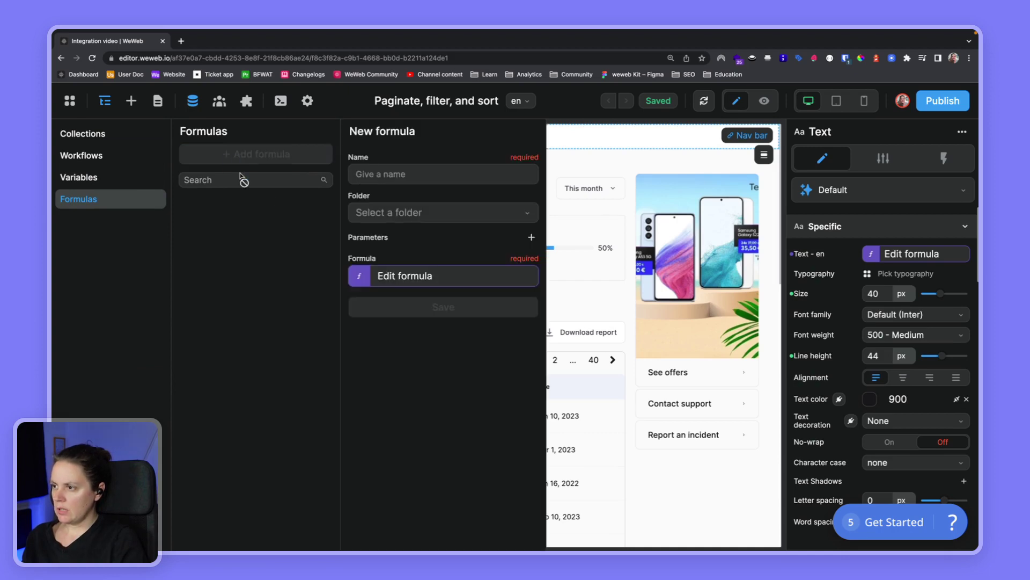
pyautogui.click(405, 277)
pyautogui.click(582, 207)
pyautogui.hotkey('ctrl', 'v')
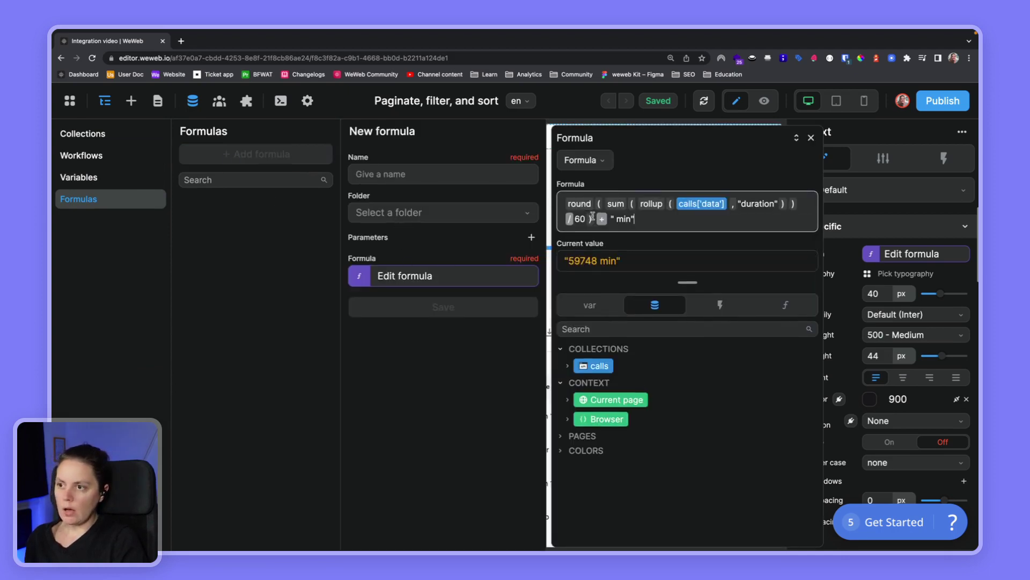
pyautogui.keyDown('shift'); pyautogui.click(595, 217); pyautogui.keyUp('shift')
pyautogui.press('BackSpace')
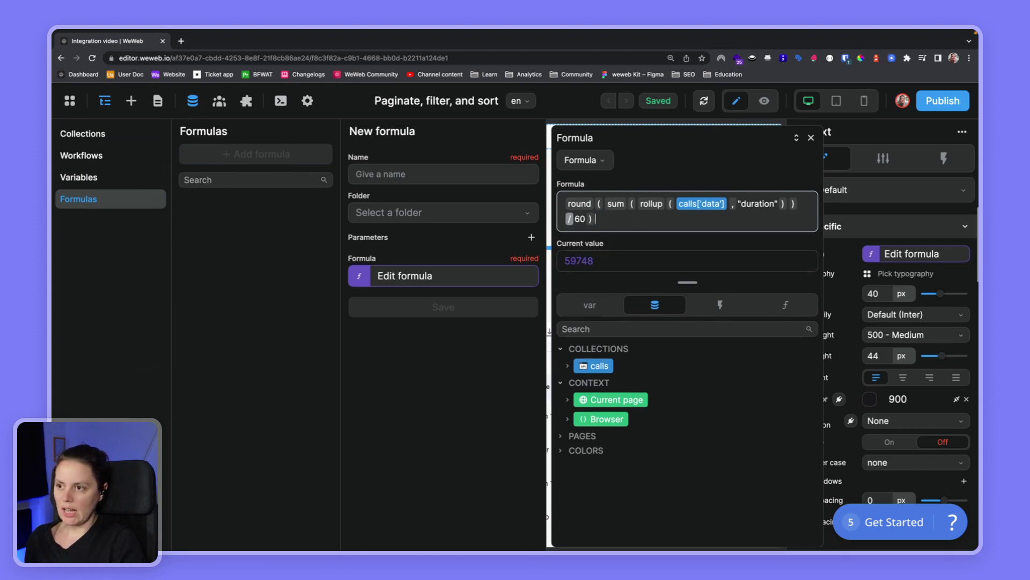
# Name the new project formula minutesSpent and save it.
pyautogui.click(410, 173)
pyautogui.write('minutes')
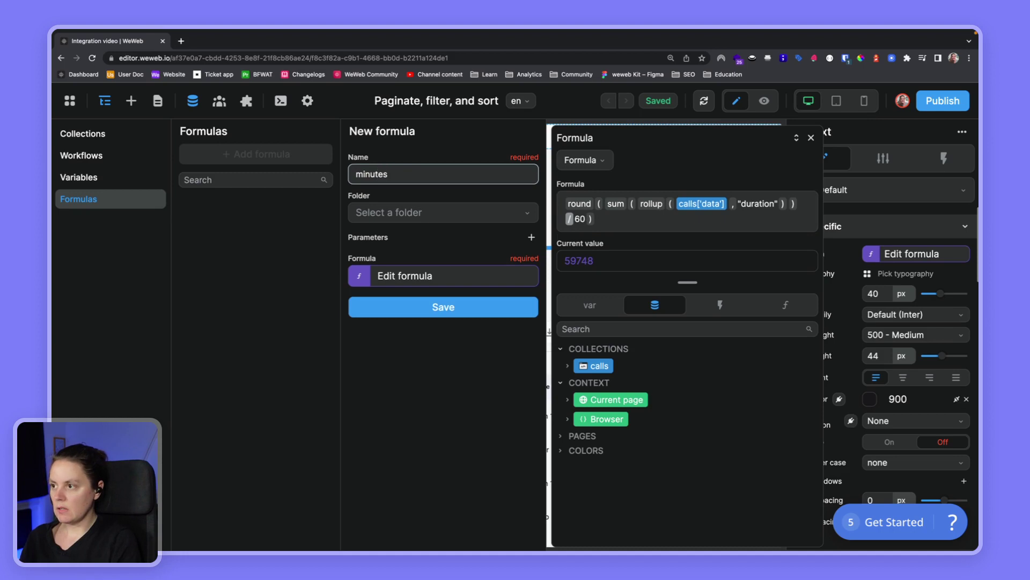
pyautogui.write('Spent')
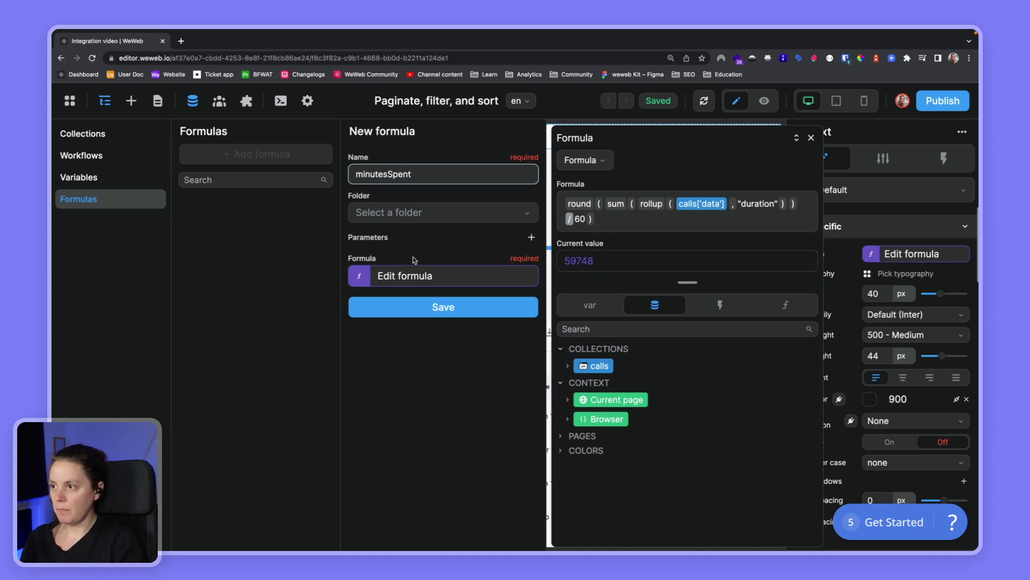
pyautogui.click(429, 306)
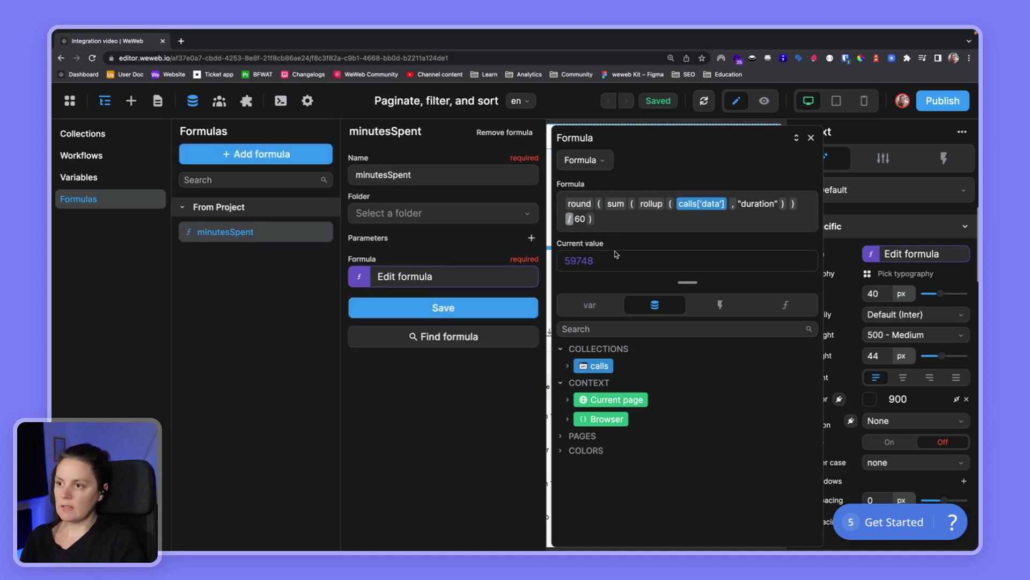
# Close the minutesSpent formula editor and select the progress bar in the Call traffic overview.
pyautogui.click(808, 139)
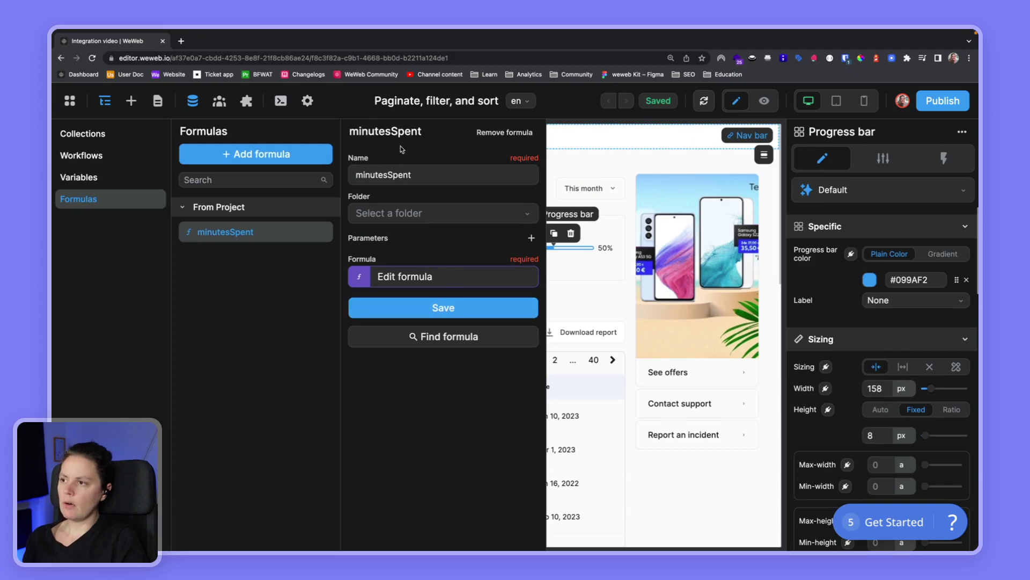
pyautogui.click(437, 282)
pyautogui.click(435, 281)
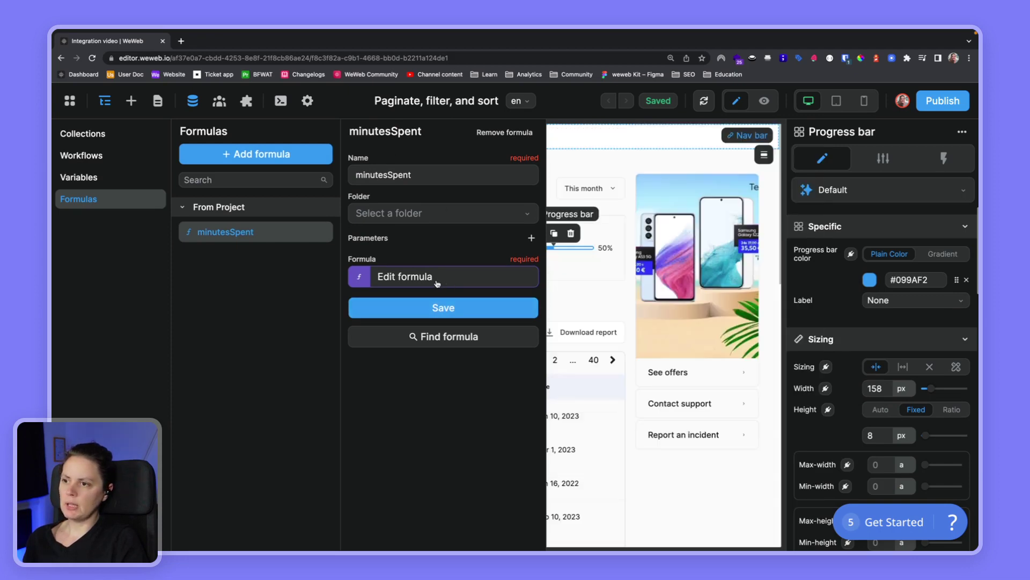
pyautogui.click(585, 251)
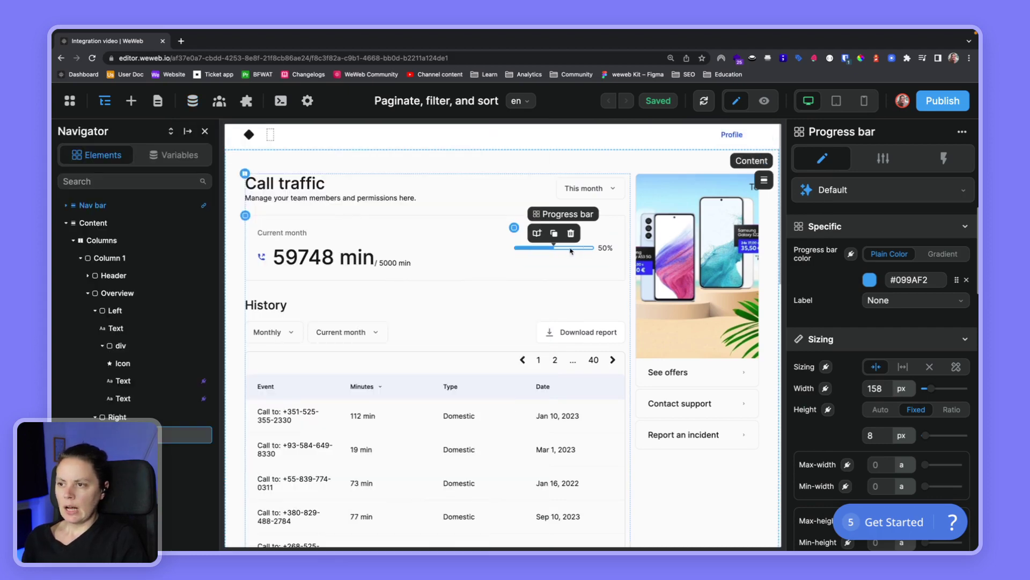
# Bind the progress bar's value to a formula and insert the minutesSpent project formula into it.
pyautogui.click(887, 158)
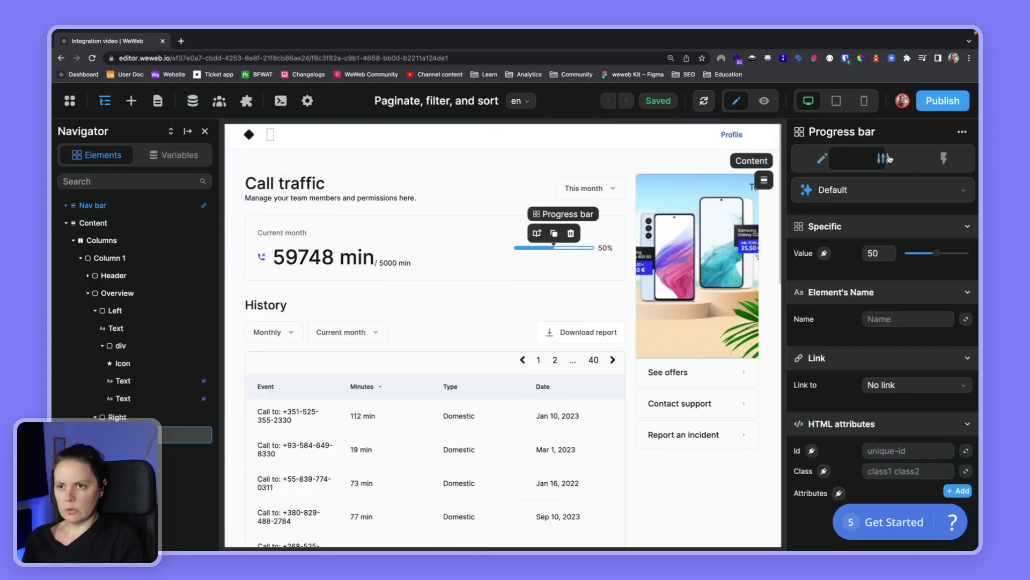
pyautogui.click(824, 255)
pyautogui.click(646, 202)
pyautogui.click(741, 298)
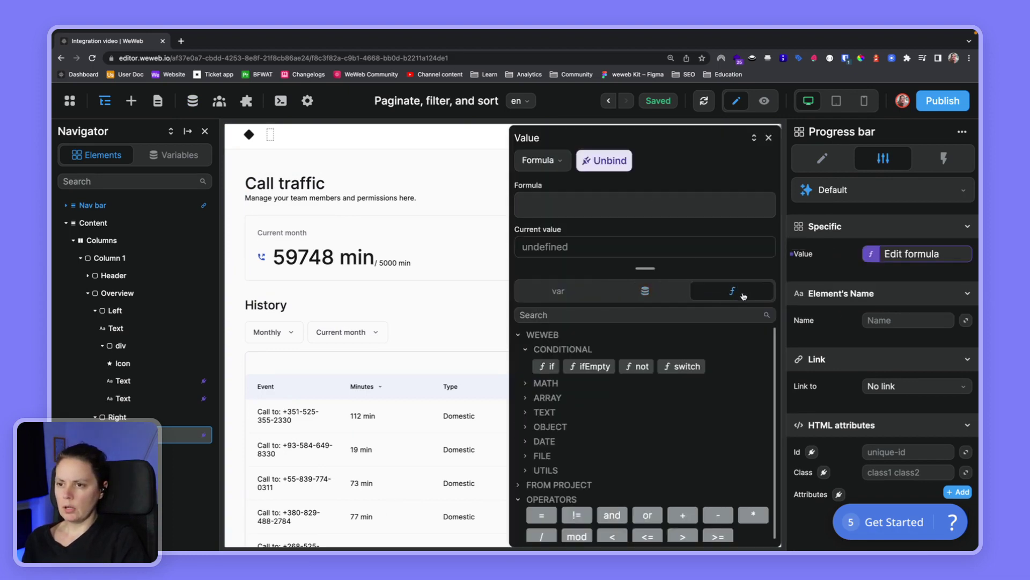
pyautogui.click(520, 487)
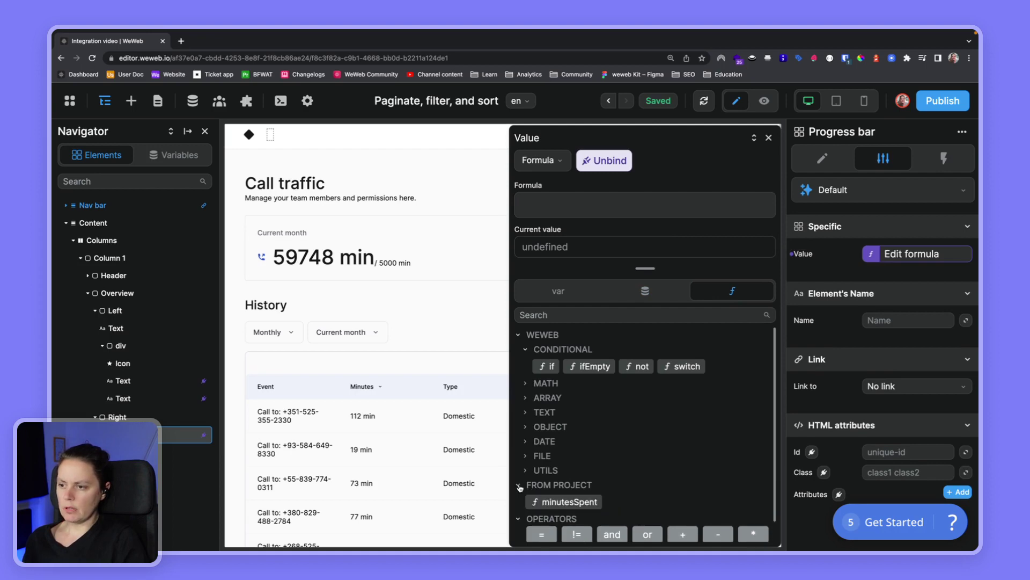
pyautogui.scroll(-1, 533, 486)
pyautogui.click(568, 479)
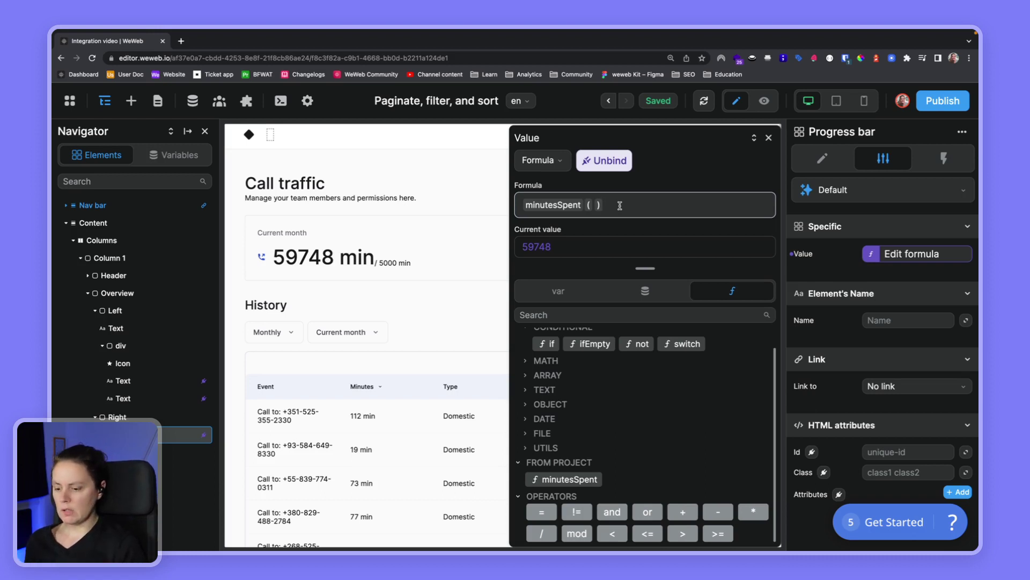
# Complete the progress bar's value formula as minutesSpent() / maxMinutes * 100 and close its editor.
pyautogui.write('/')
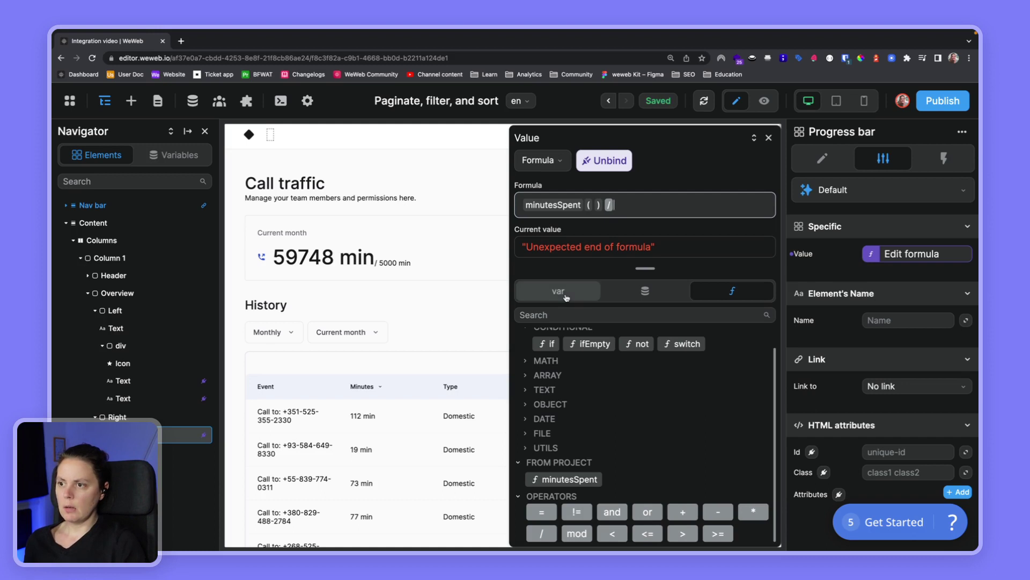
pyautogui.click(563, 293)
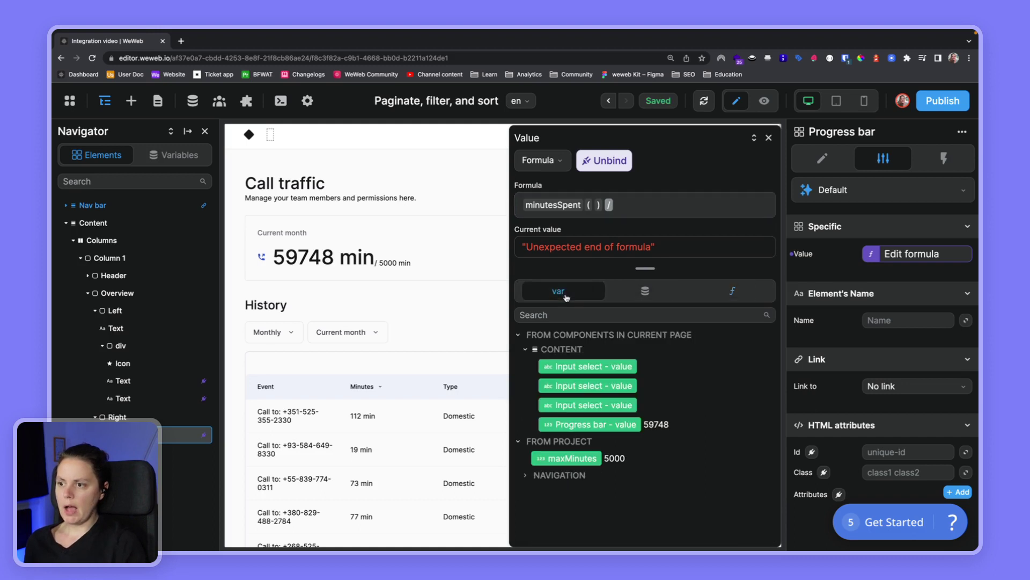
pyautogui.click(572, 459)
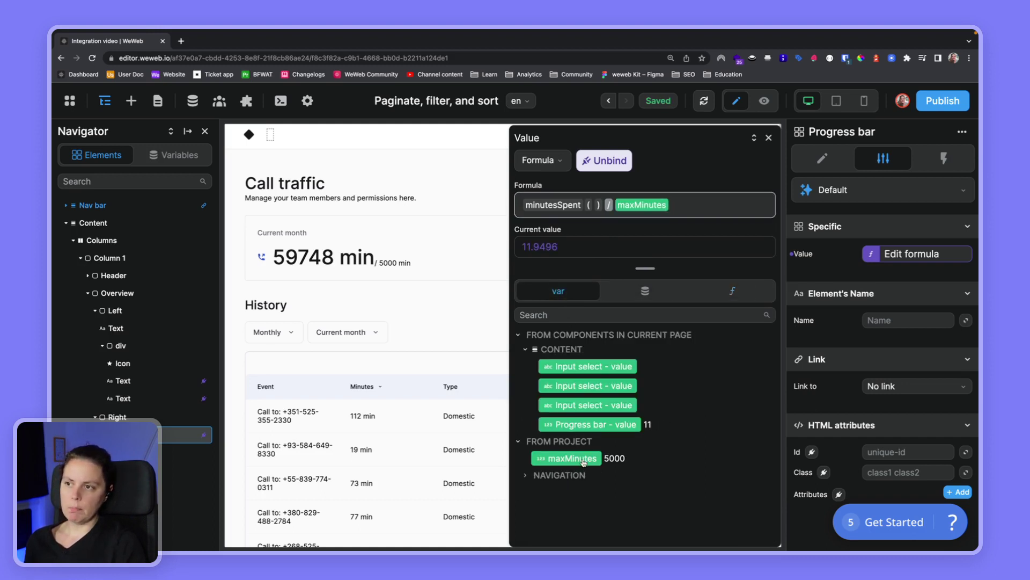
pyautogui.write('*100')
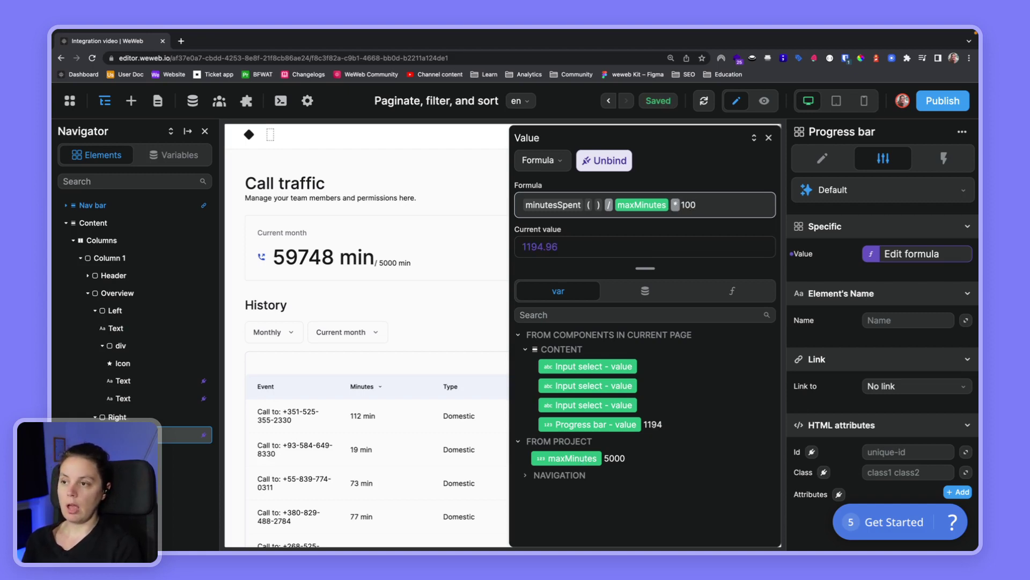
pyautogui.press('Escape')
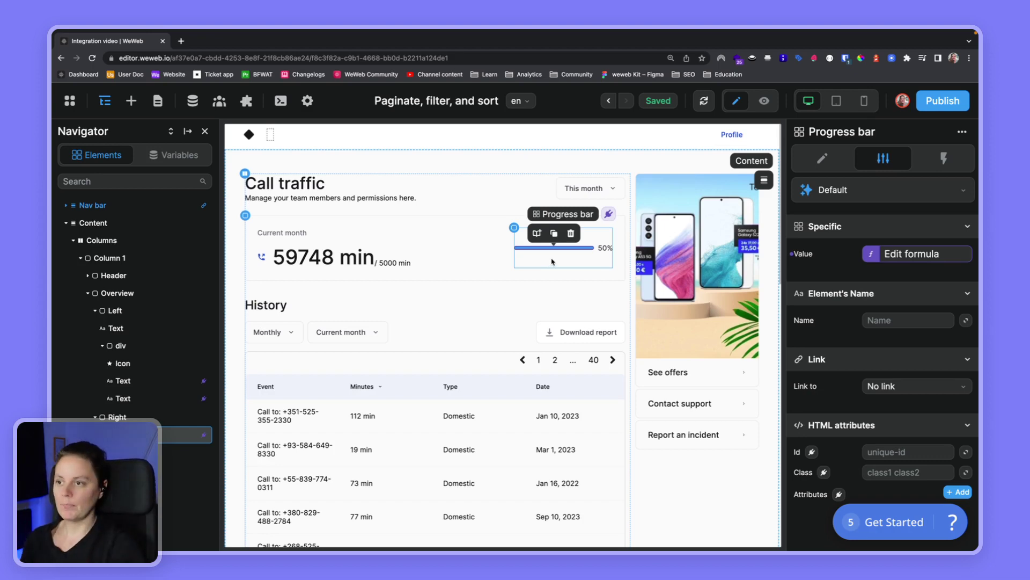
# Bind the percentage text beside the progress bar to a formula that starts with minutesSpent().
pyautogui.click(605, 248)
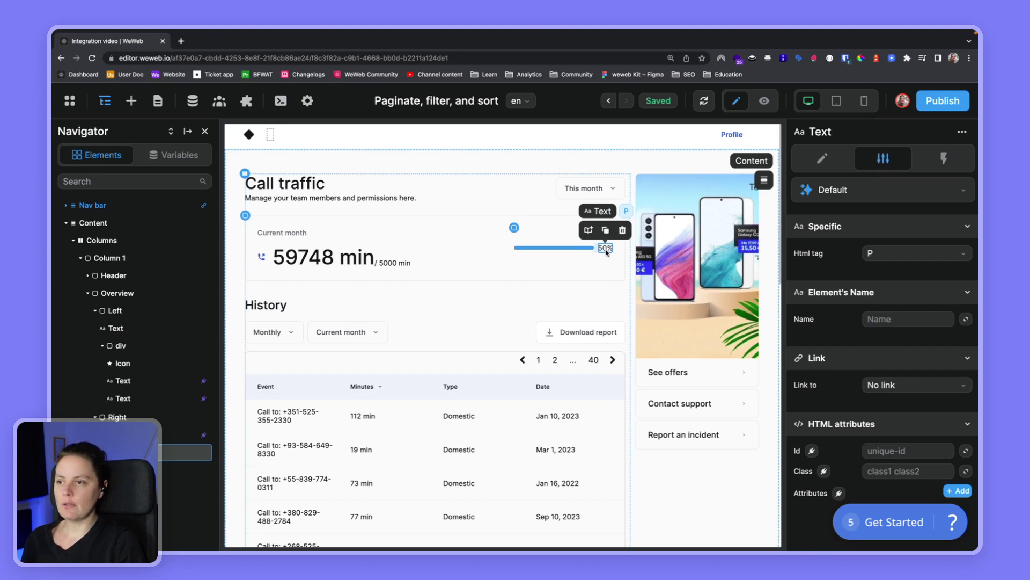
pyautogui.click(821, 165)
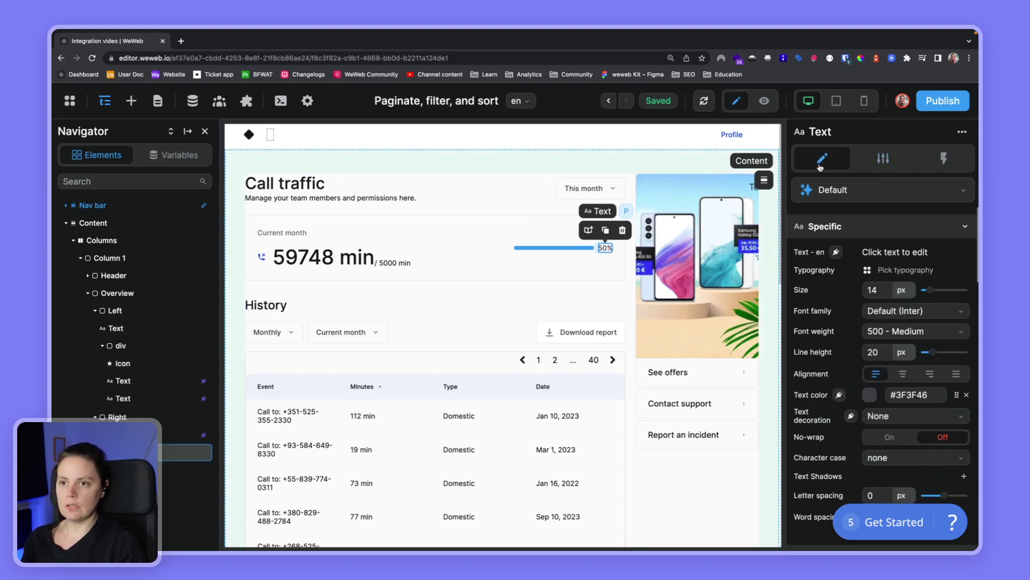
pyautogui.click(836, 251)
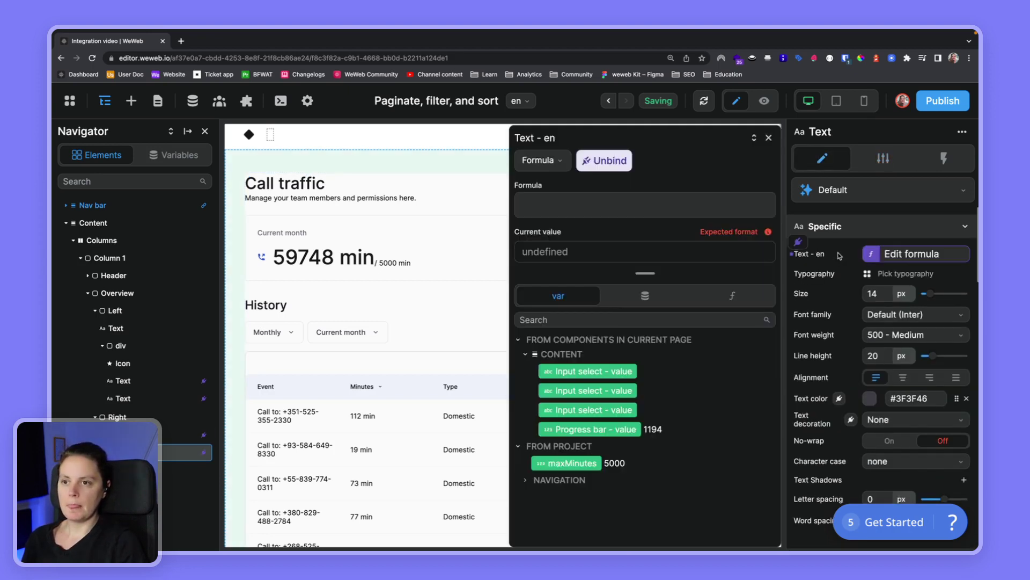
pyautogui.click(733, 297)
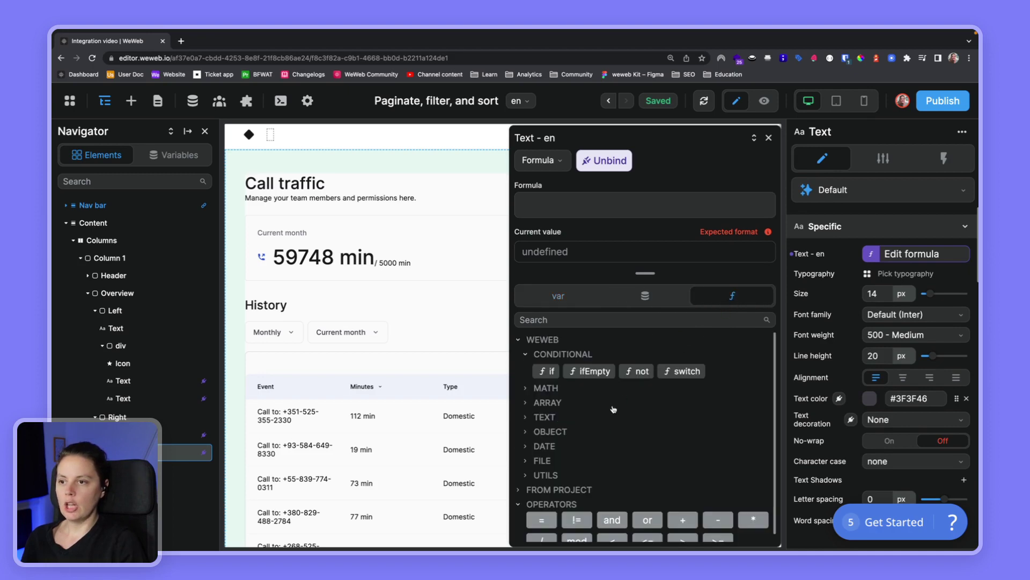
pyautogui.scroll(-1, 598, 429)
pyautogui.click(518, 489)
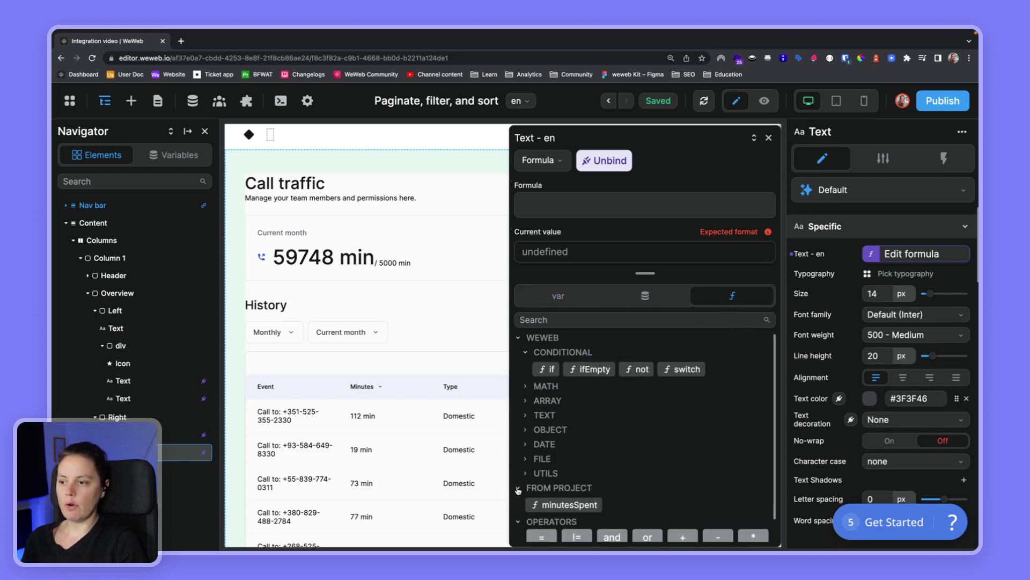
pyautogui.scroll(-2, 536, 486)
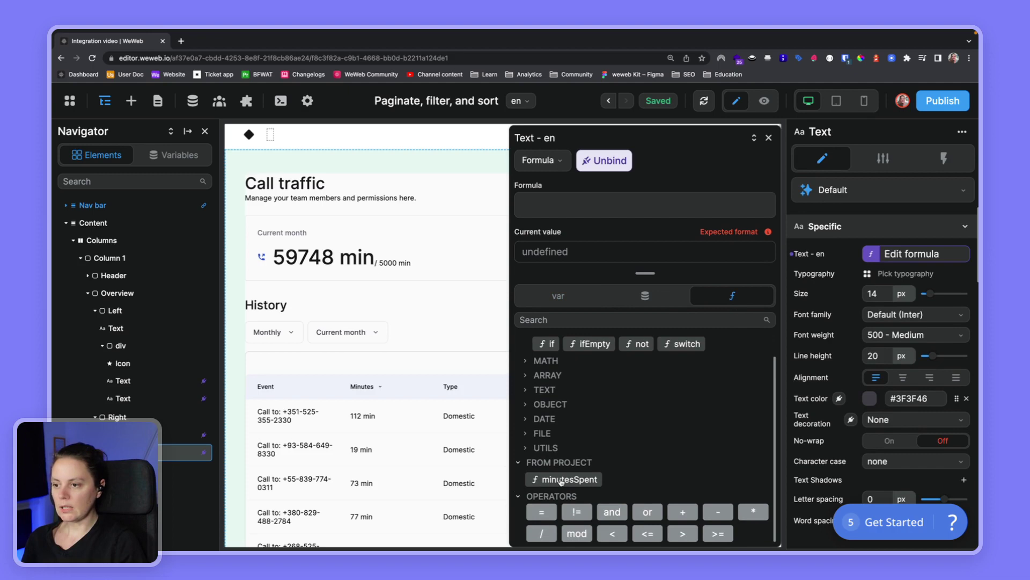
pyautogui.click(561, 480)
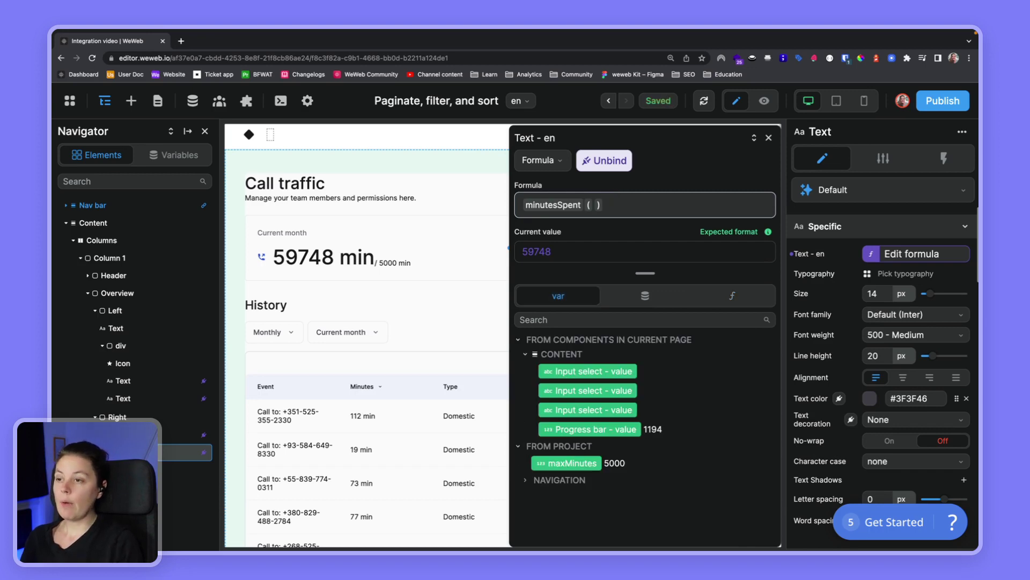
# Complete the percentage text's formula as minutesSpent() / maxMinutes * 100 + "%" and close its editor.
pyautogui.write('/')
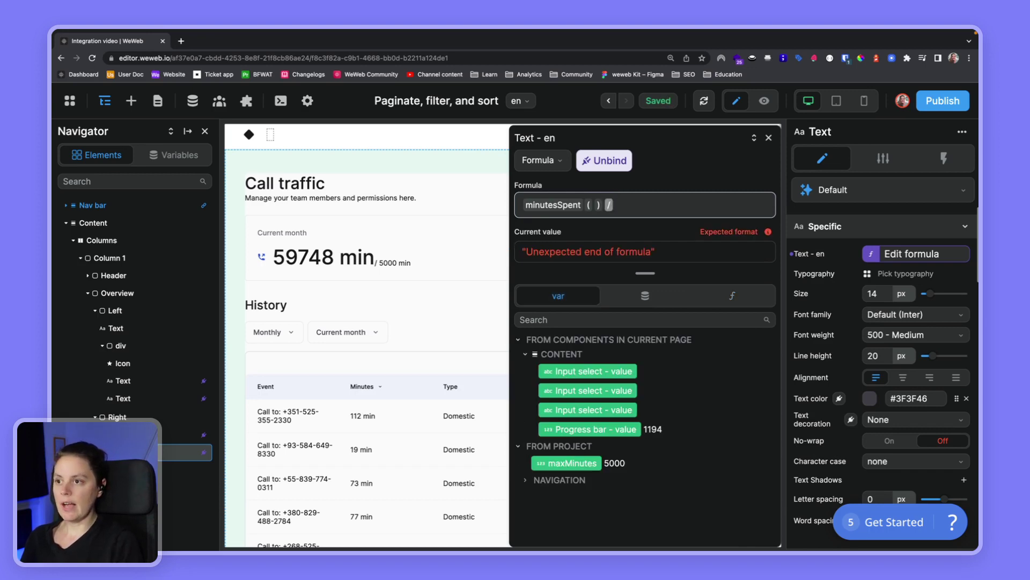
pyautogui.click(582, 465)
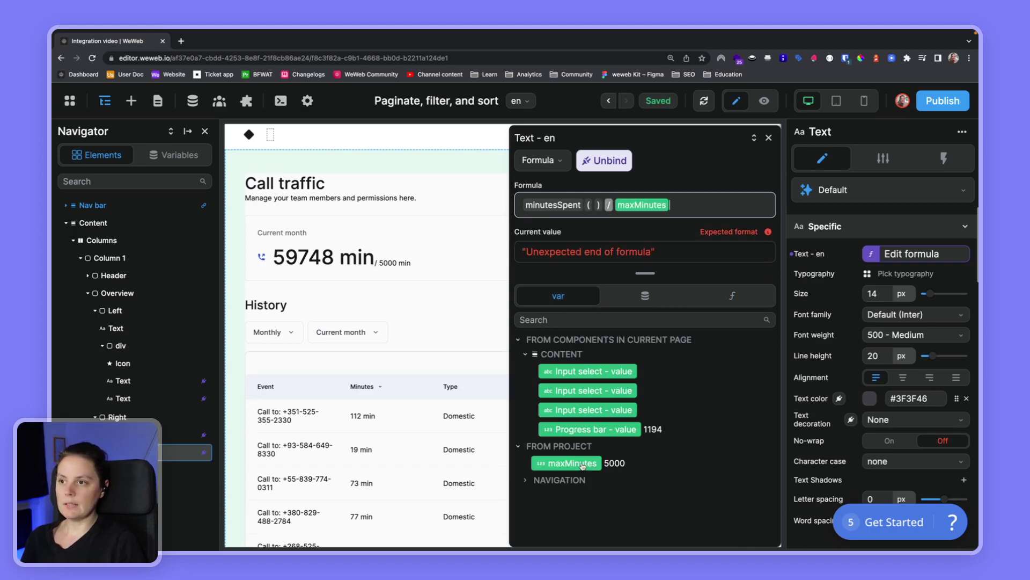
pyautogui.write('* 100')
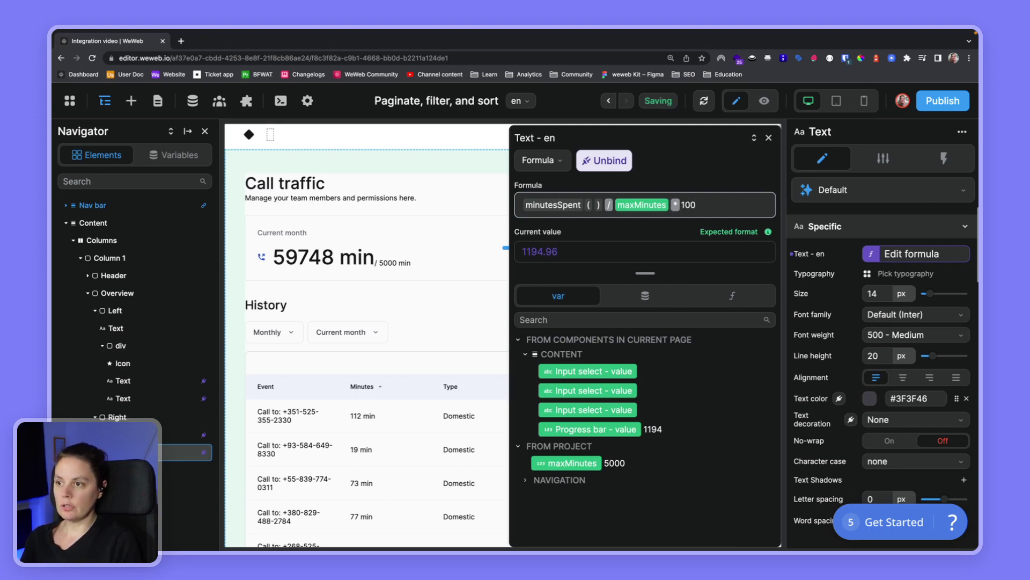
pyautogui.write(' + ')
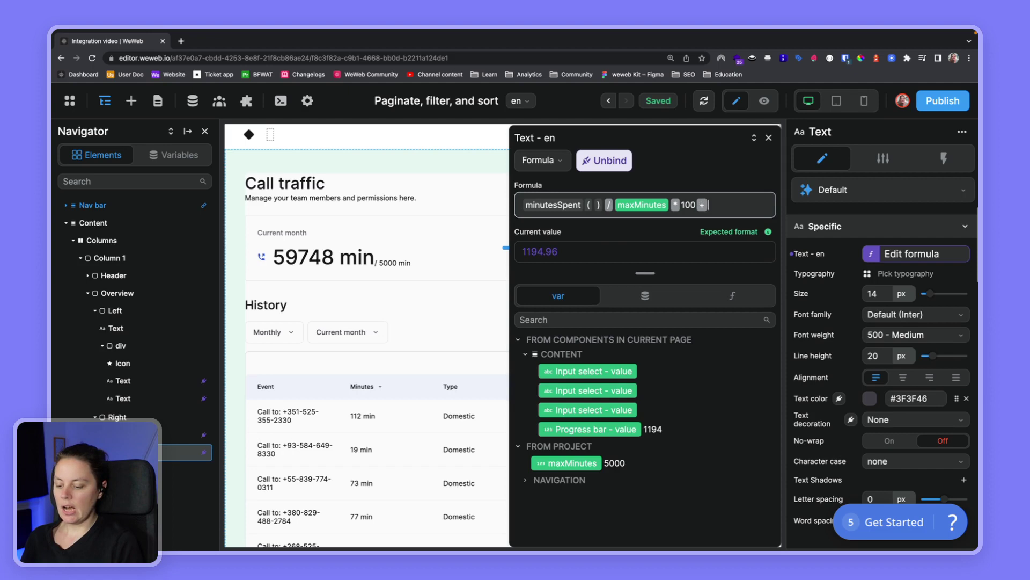
pyautogui.write('"%')
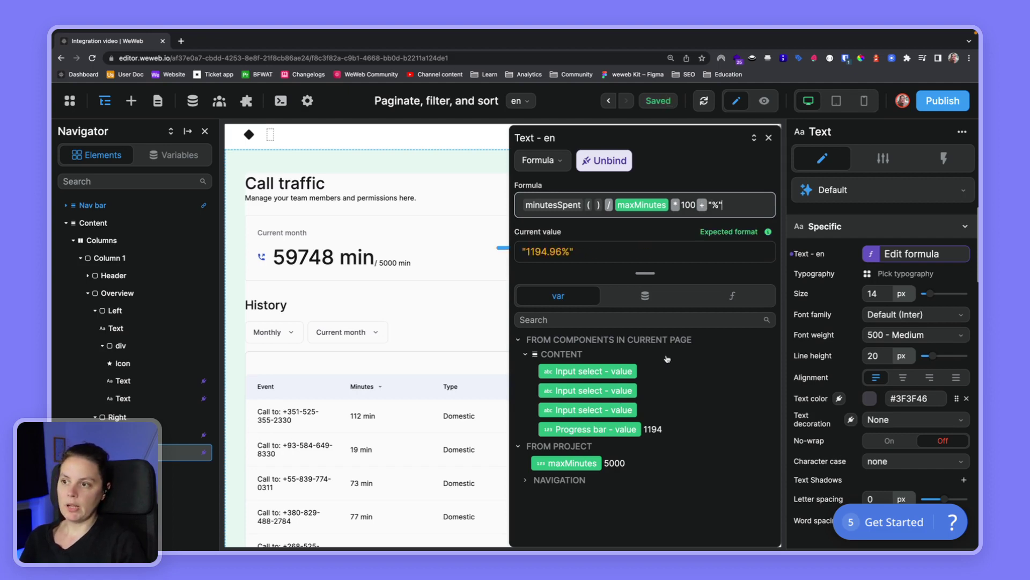
pyautogui.click(771, 138)
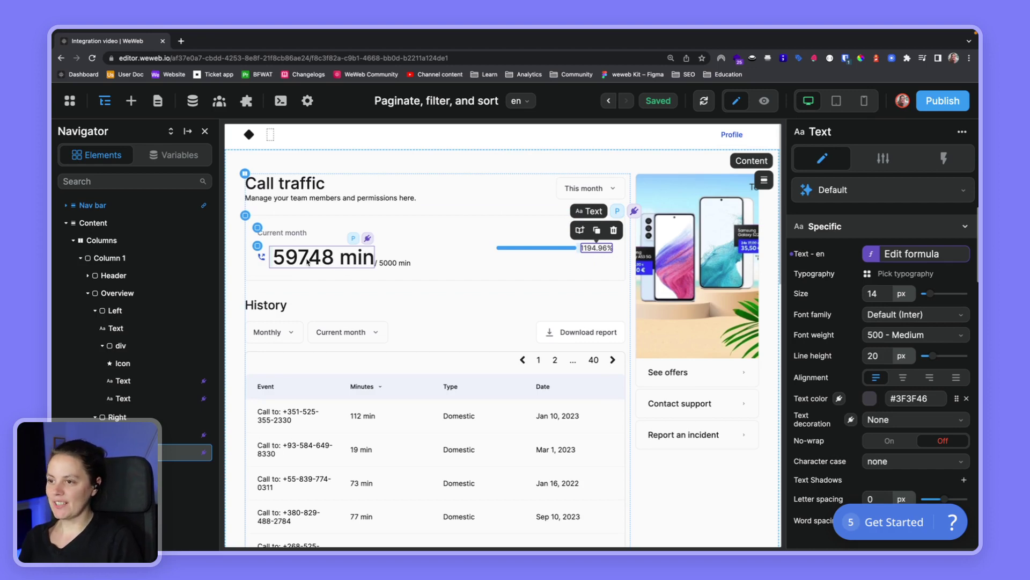
# Bind the progress bar's color to a formula and insert the minutesSpent project formula into it.
pyautogui.click(538, 249)
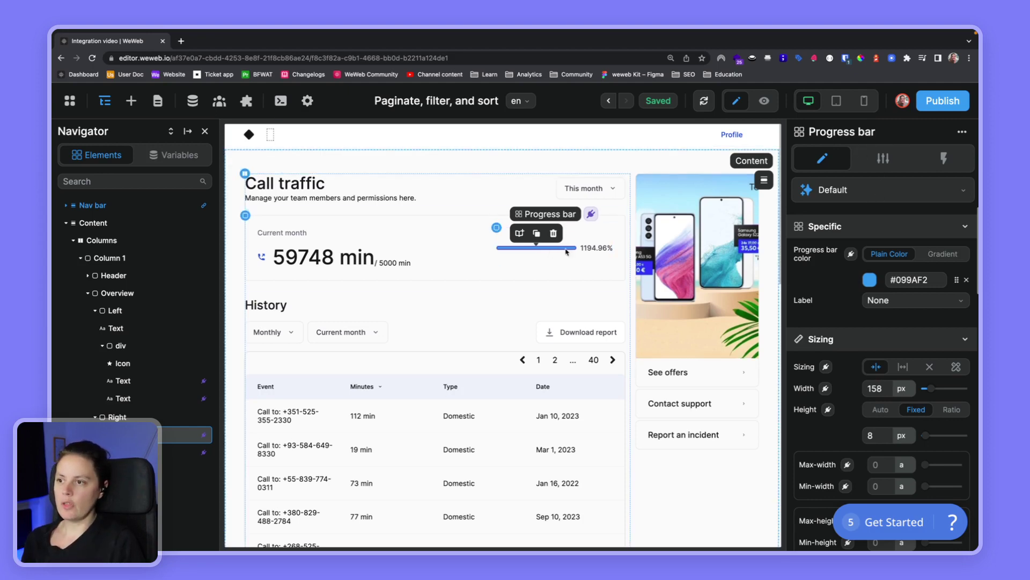
pyautogui.click(850, 254)
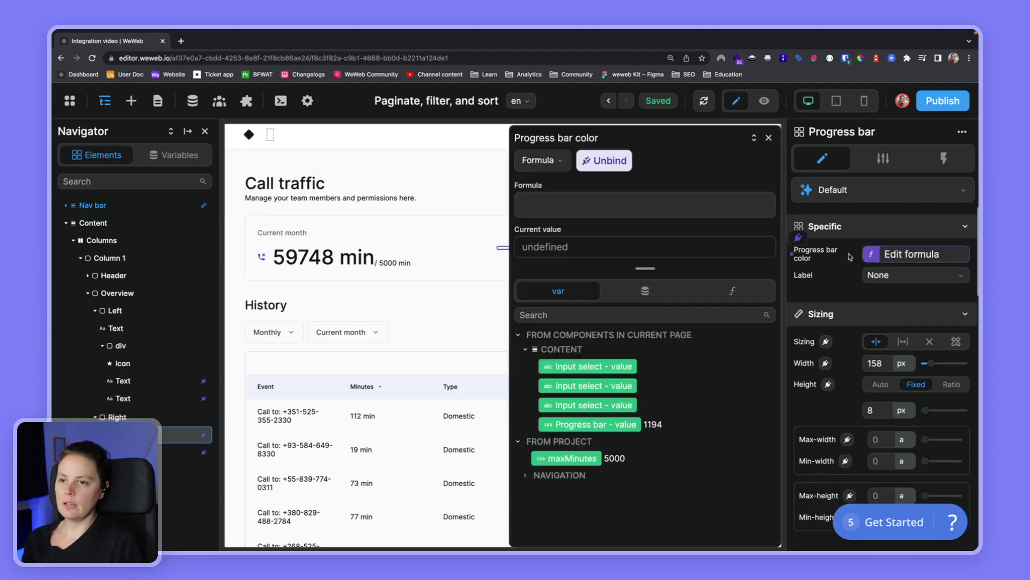
pyautogui.click(732, 291)
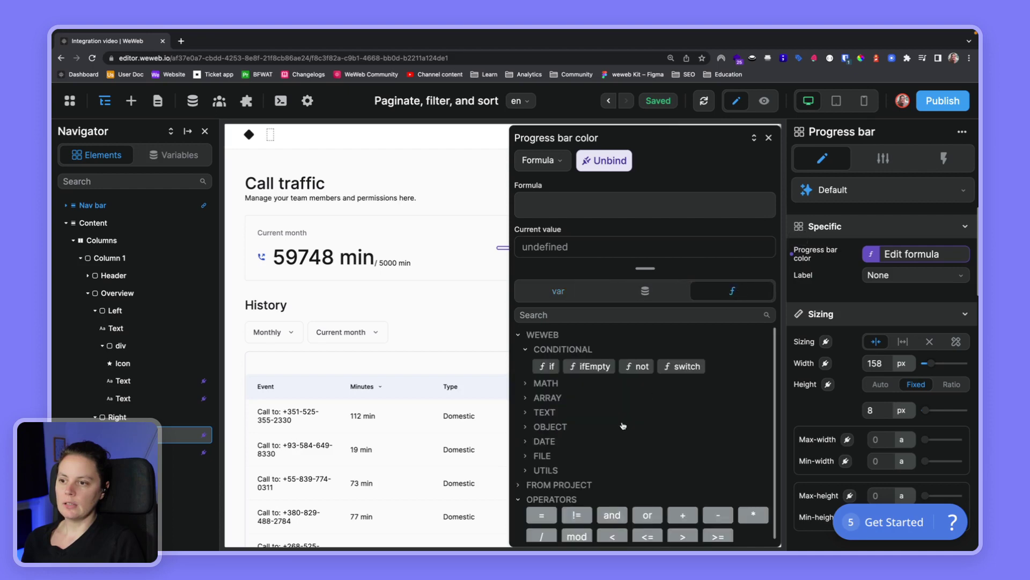
pyautogui.click(519, 485)
pyautogui.scroll(-1, 582, 496)
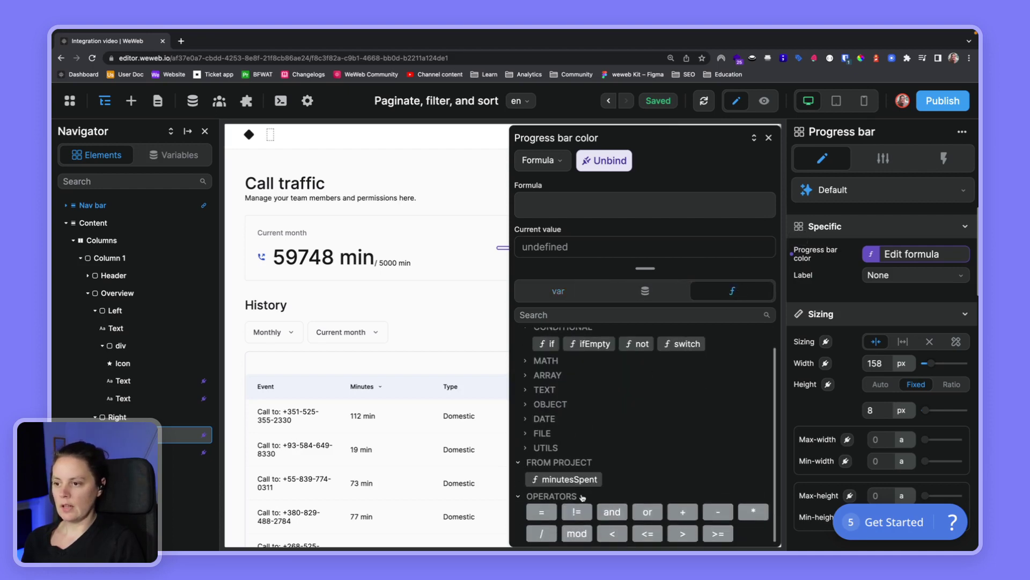
pyautogui.click(588, 479)
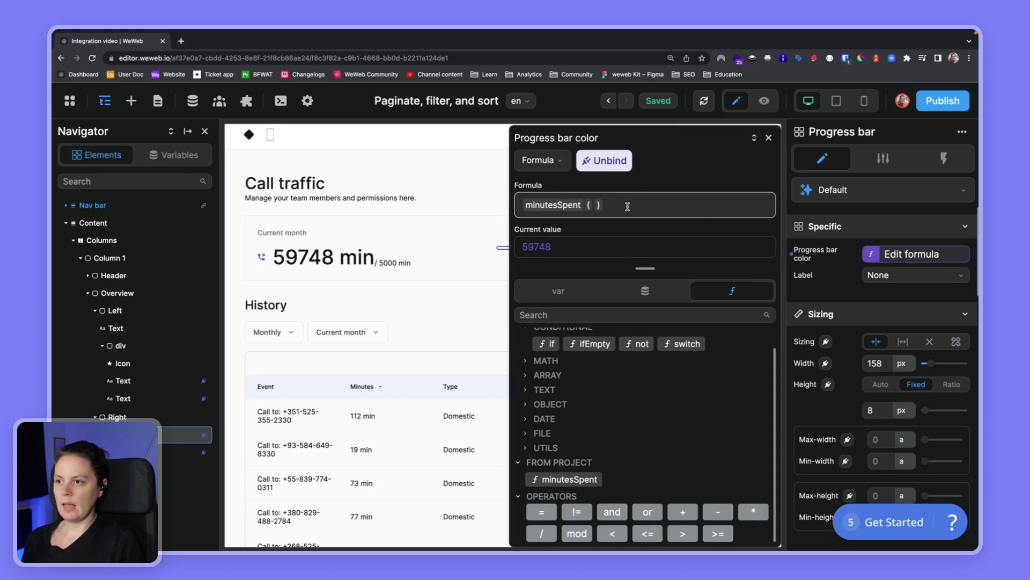
# Extend the progress bar's color formula to minutesSpent() / maxMinutes * 100 and copy it entirely.
pyautogui.write('/')
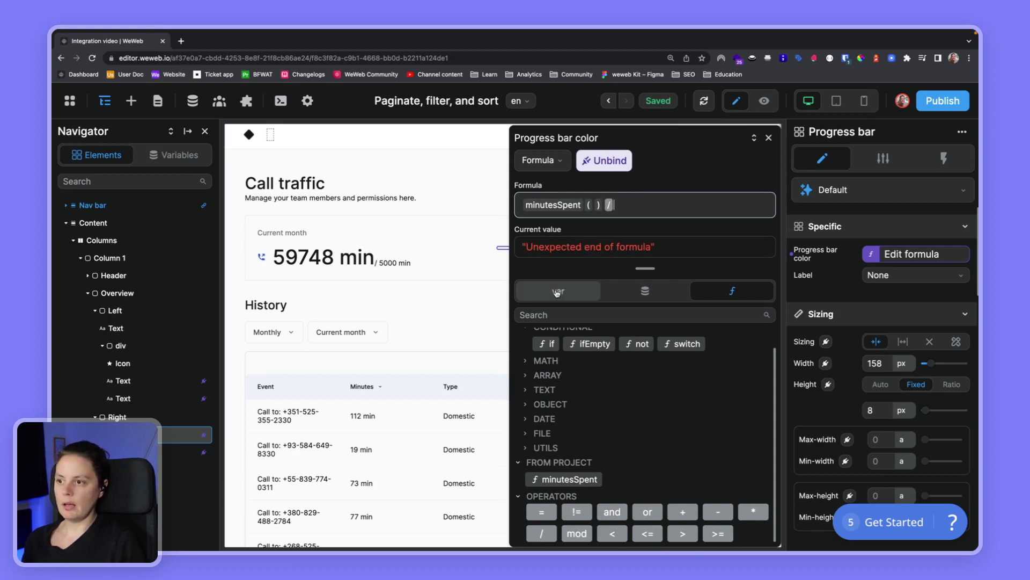
pyautogui.click(557, 292)
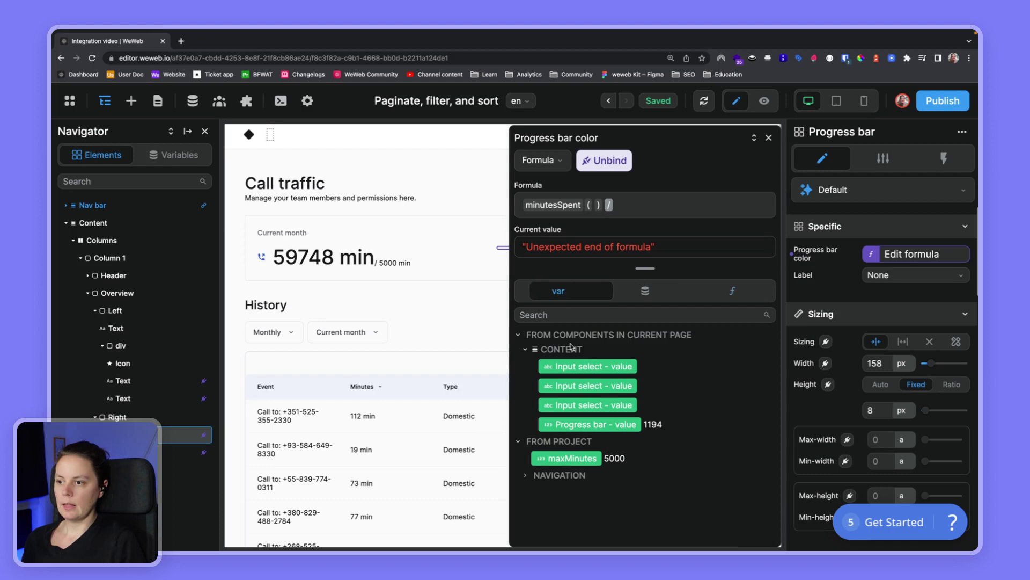
pyautogui.click(569, 459)
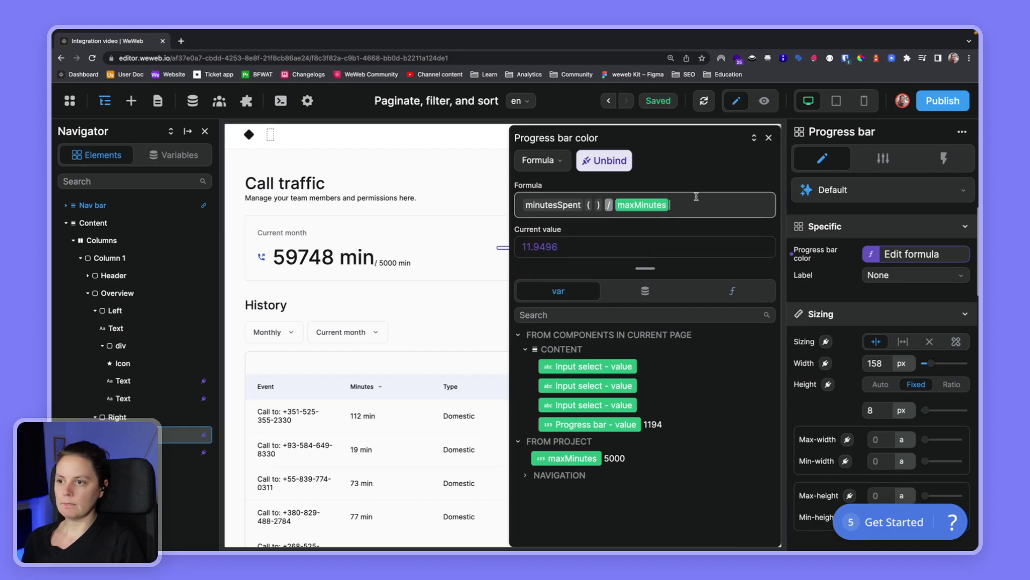
pyautogui.write('*100')
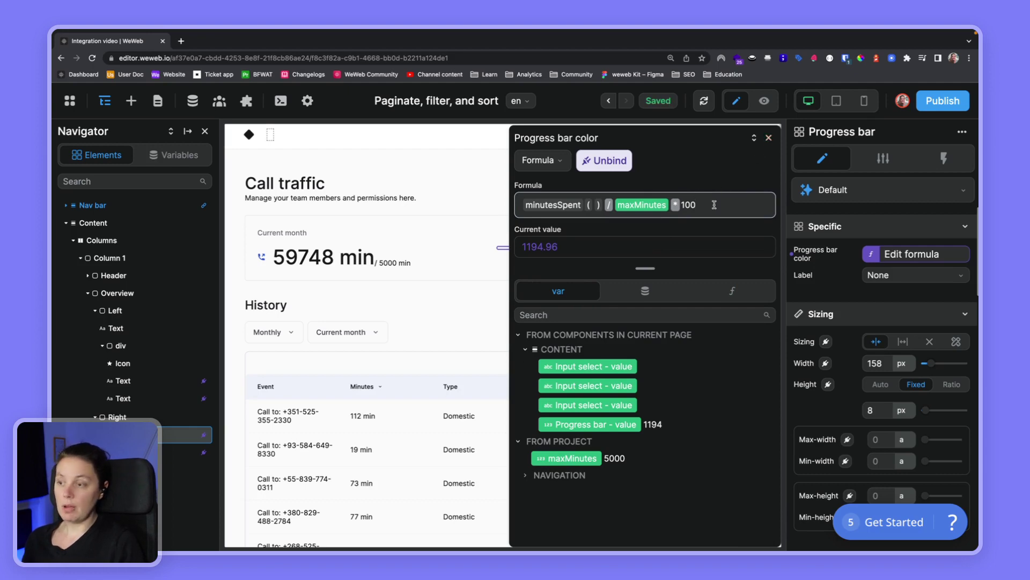
pyautogui.hotkey('ctrl', 'a')
pyautogui.hotkey('ctrl', 'c')
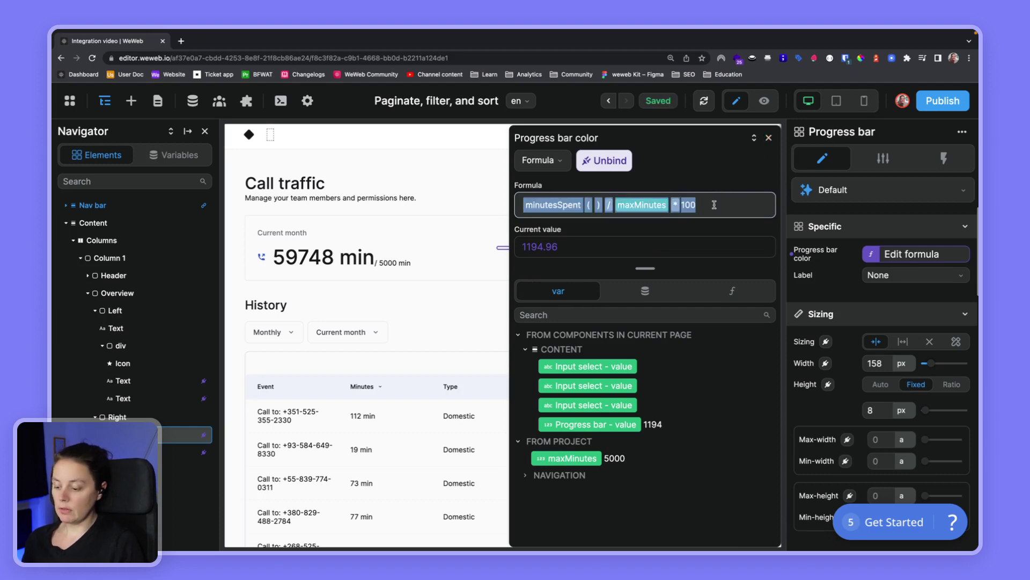
# Create and save a project formula named percentSpent, using the copied expression minutesSpent() / maxMinutes * 100.
pyautogui.click(192, 102)
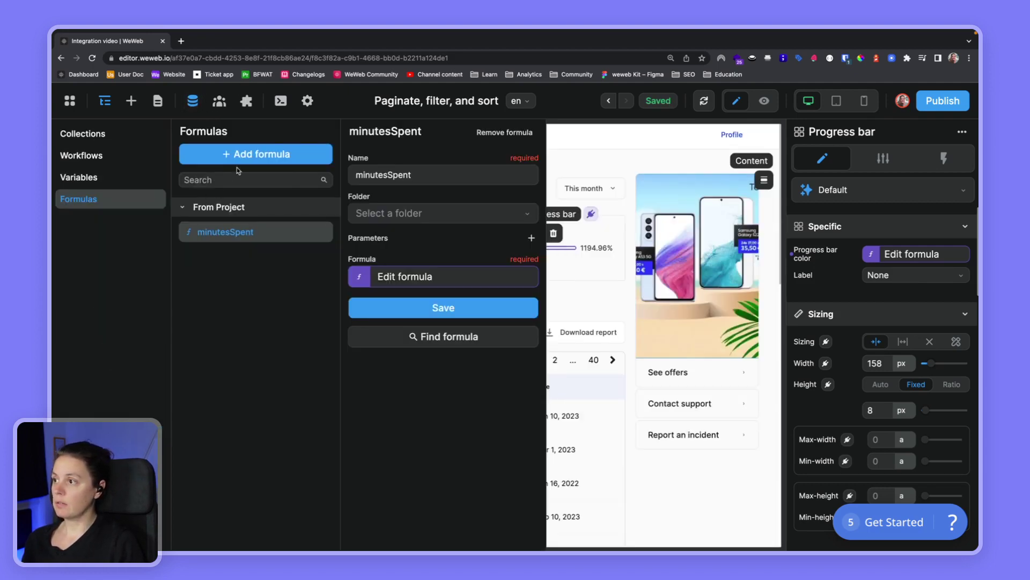
pyautogui.click(251, 156)
pyautogui.click(419, 278)
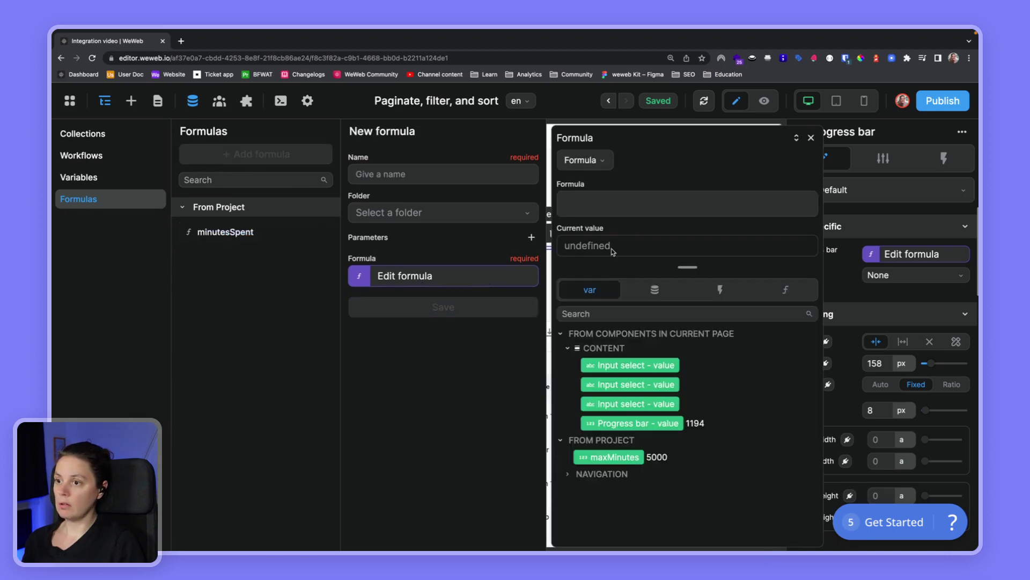
pyautogui.click(596, 203)
pyautogui.hotkey('ctrl', 'v')
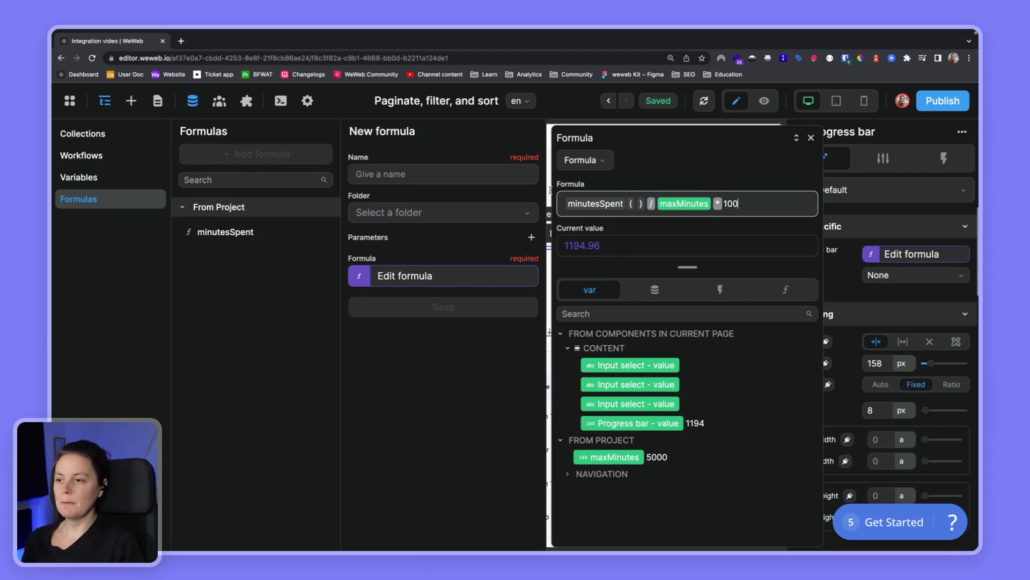
pyautogui.click(449, 177)
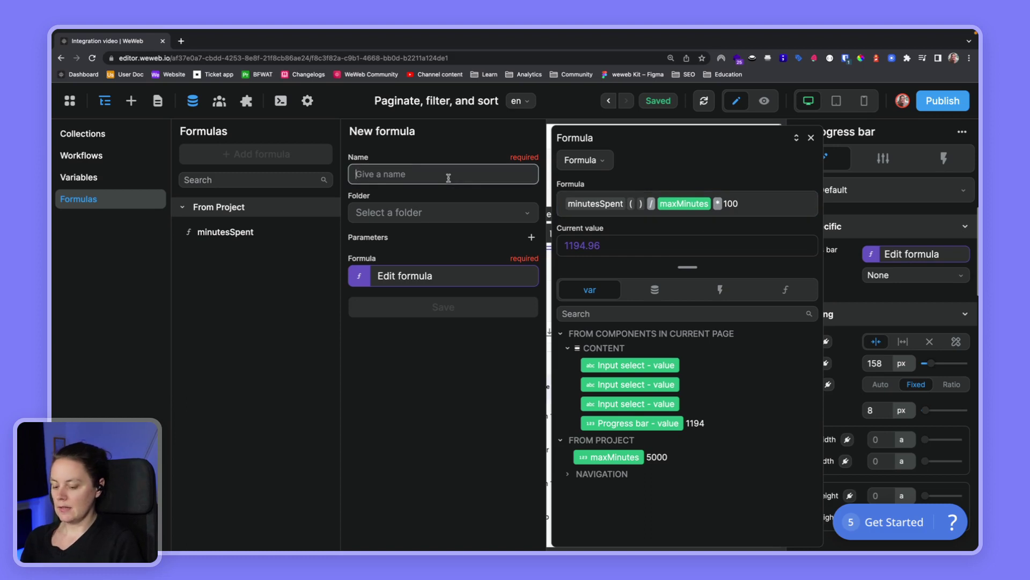
pyautogui.write('percentSpent')
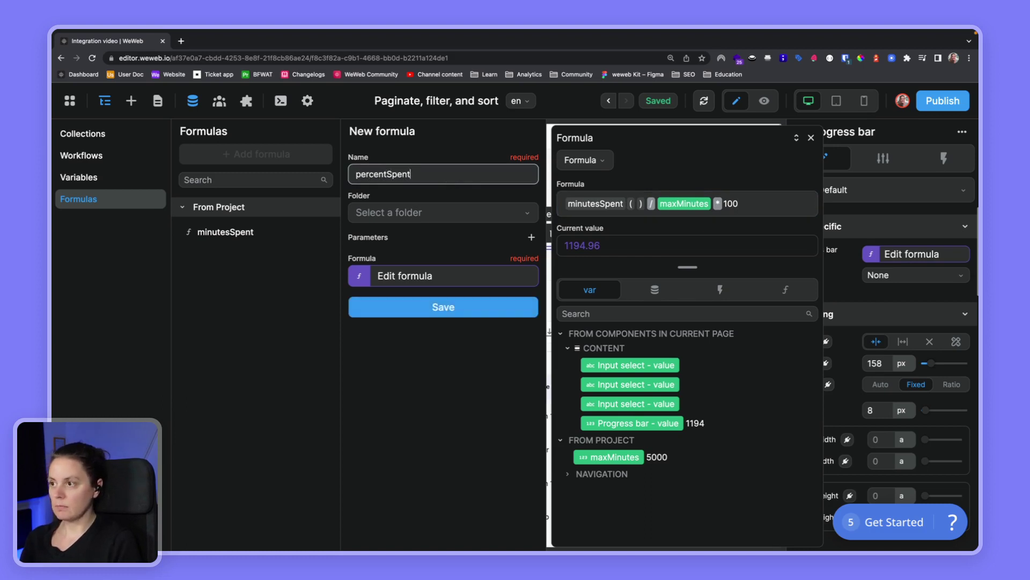
pyautogui.click(443, 311)
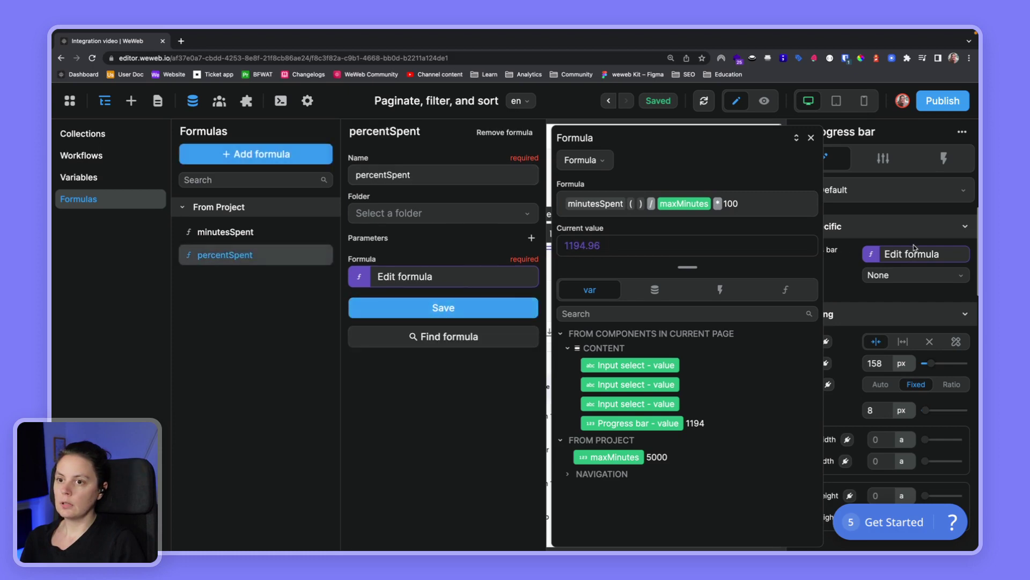
# Replace the progress bar's color formula with the percentSpent project formula.
pyautogui.click(911, 256)
pyautogui.click(910, 254)
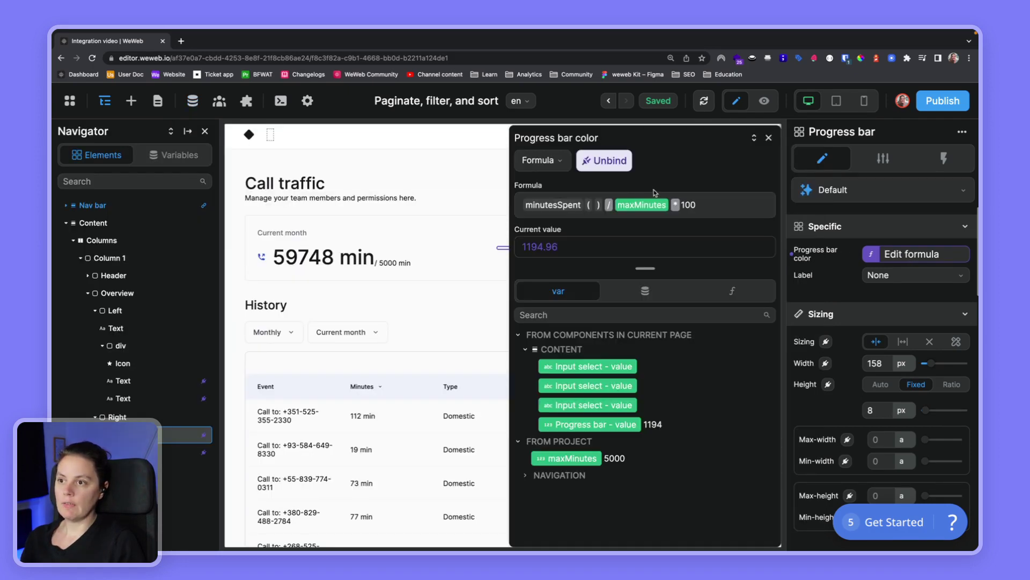
pyautogui.click(710, 204)
pyautogui.hotkey('ctrl', 'a')
pyautogui.press('BackSpace')
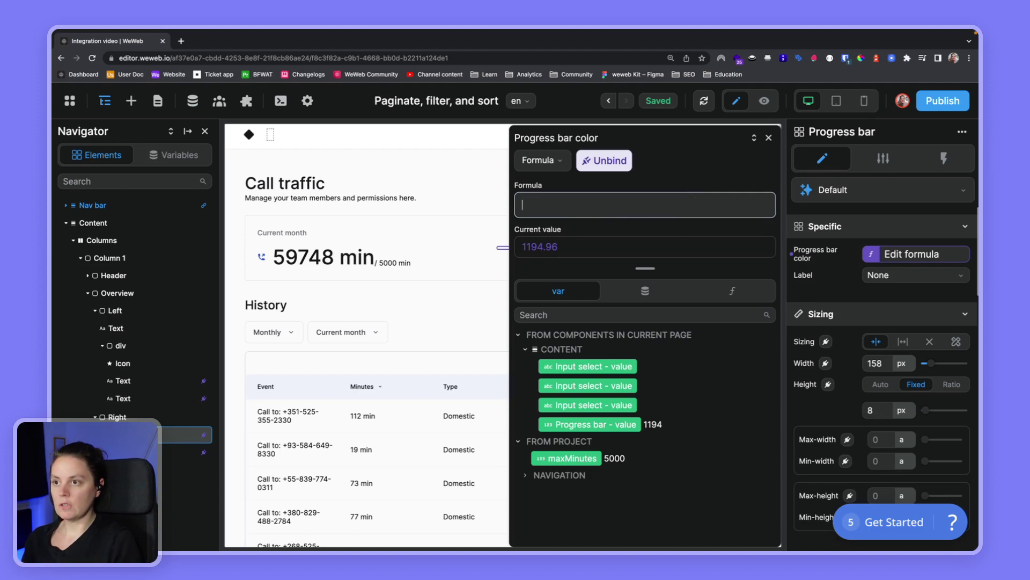
pyautogui.click(731, 290)
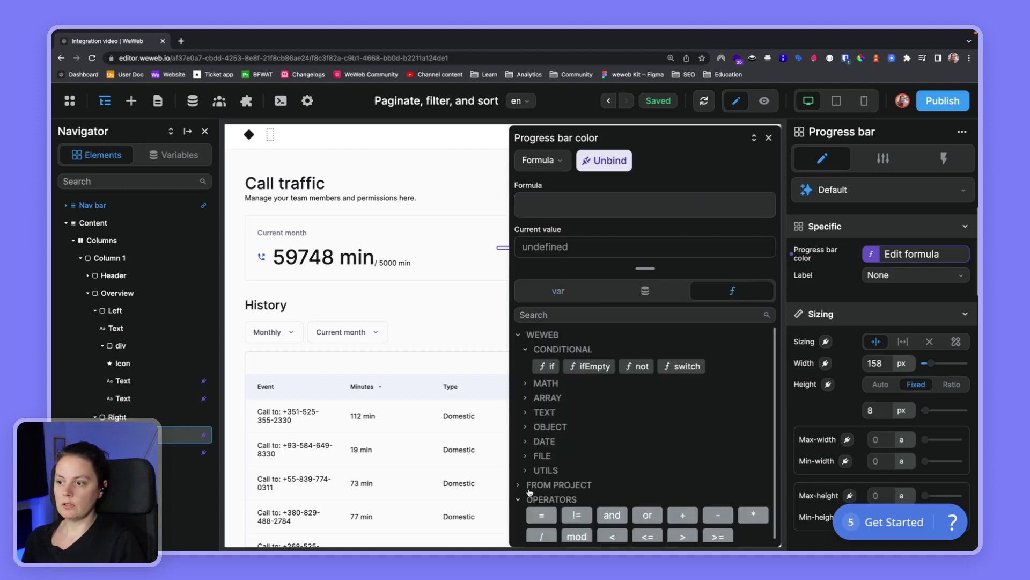
pyautogui.click(518, 487)
pyautogui.scroll(-1, 603, 484)
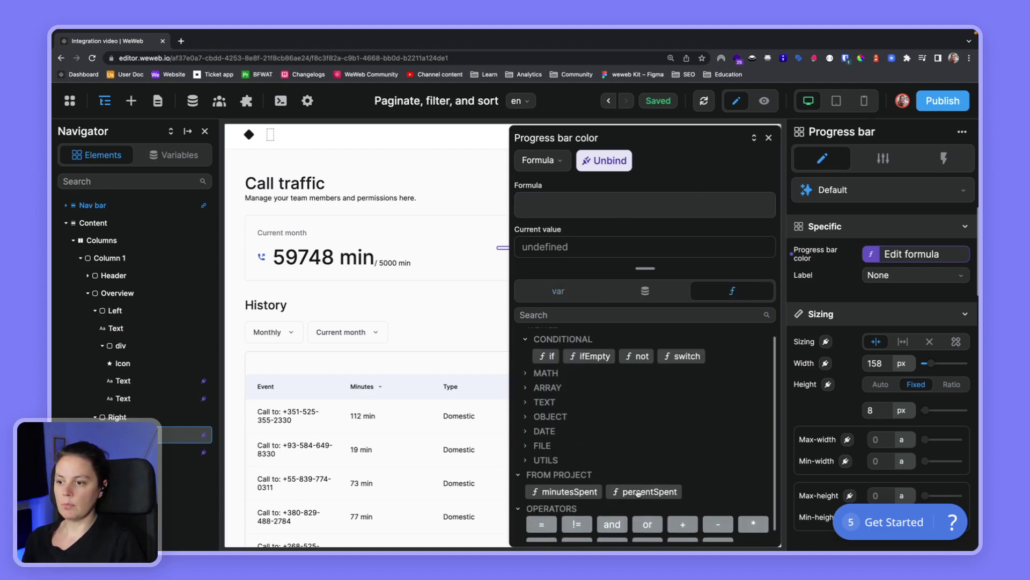
pyautogui.click(639, 492)
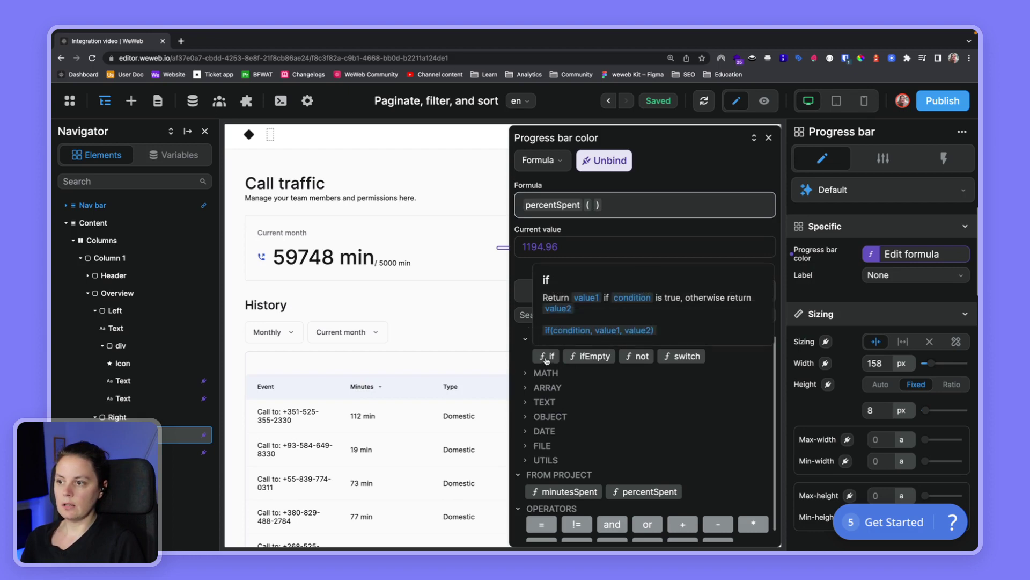
# Extend the progress bar's color formula to if(percentSpent() > 100, "red", "blue") and close its editor.
pyautogui.write('if ')
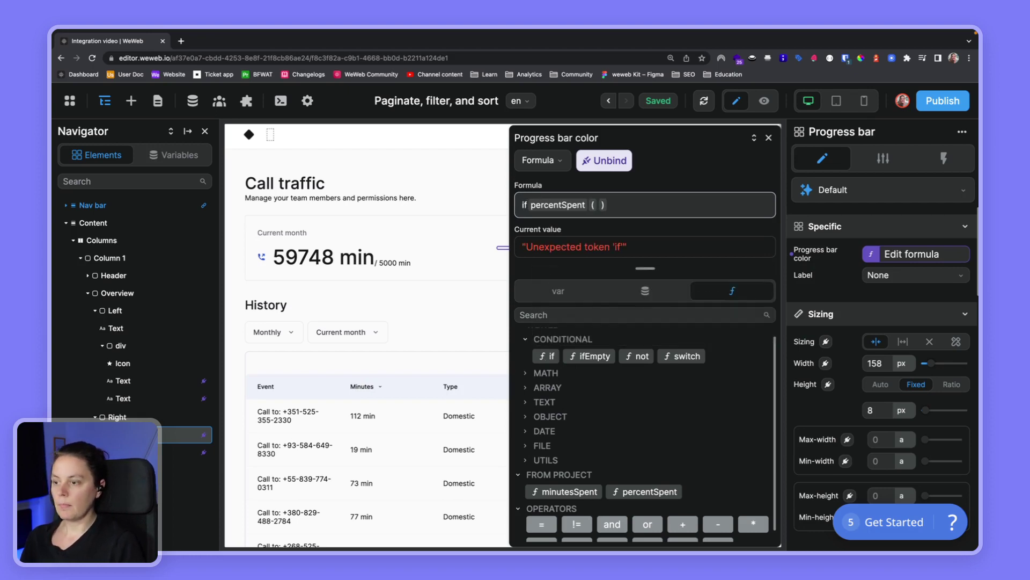
pyautogui.write('(')
pyautogui.click(640, 203)
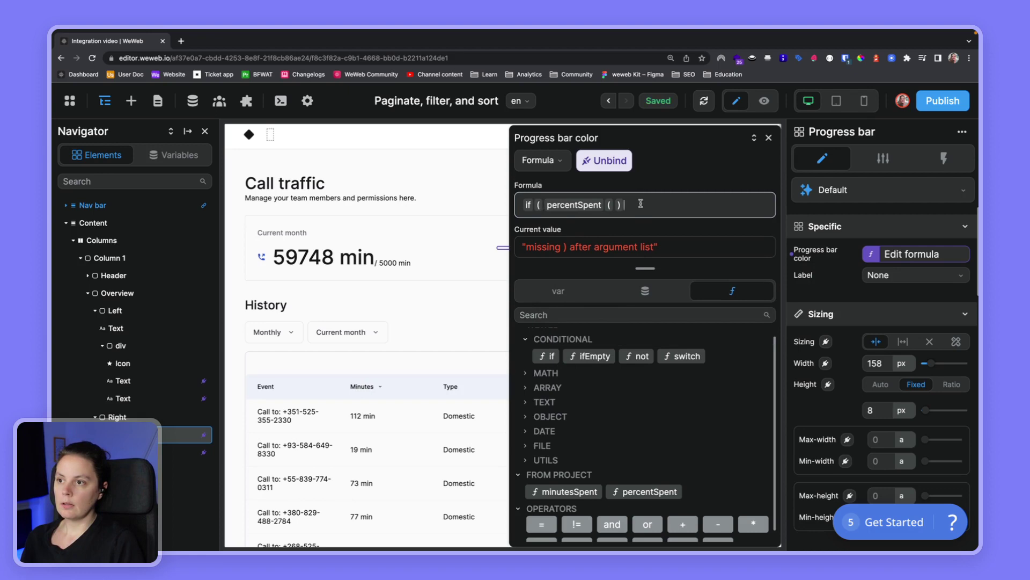
pyautogui.write('> 1')
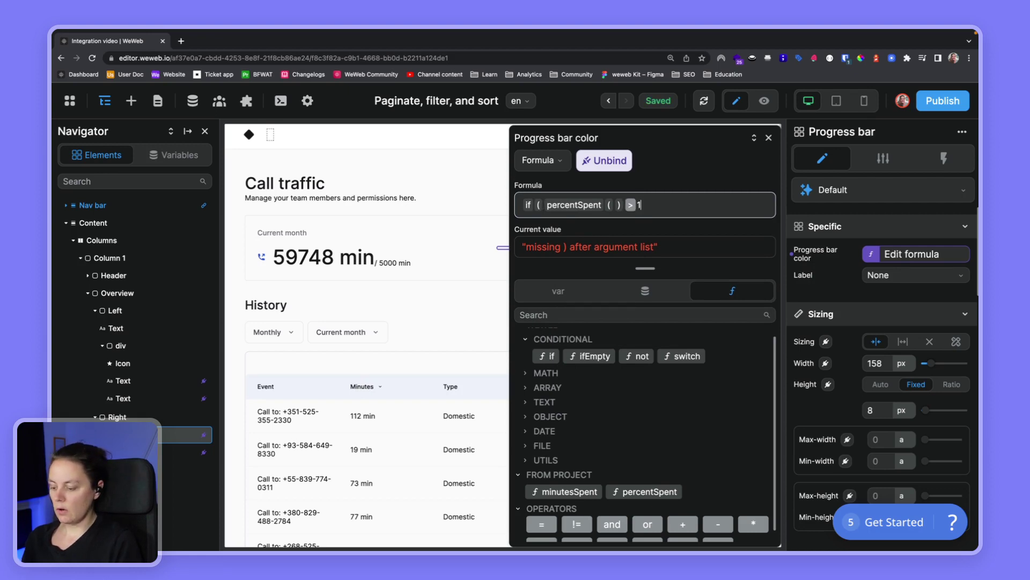
pyautogui.write('00 ,')
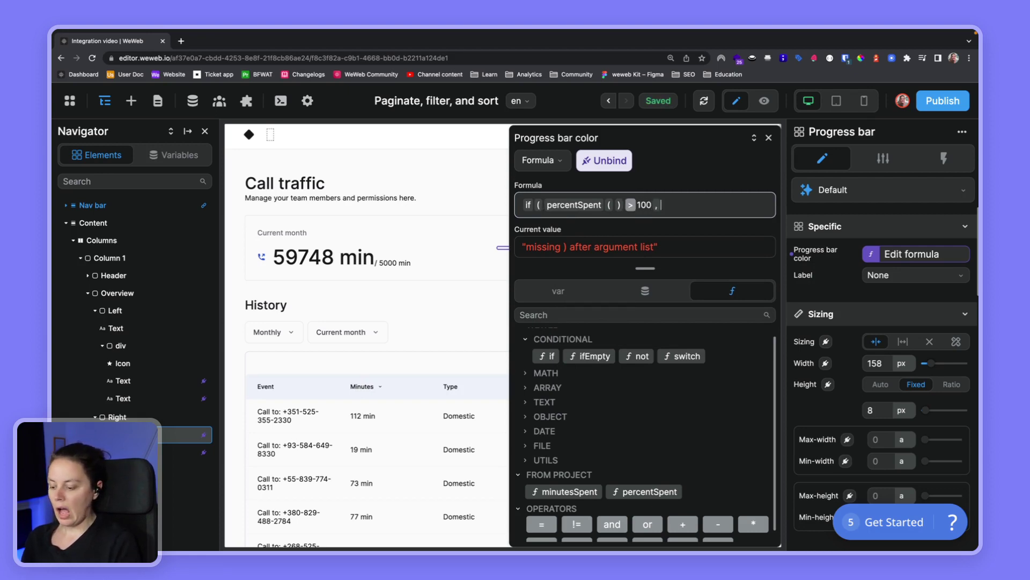
pyautogui.write(' "red" , "')
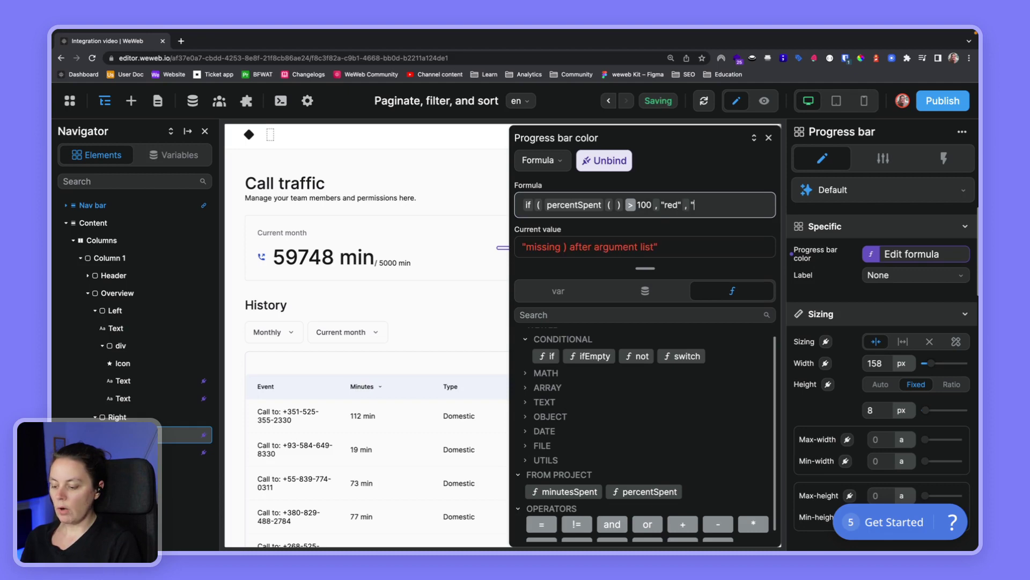
pyautogui.write('blue" )')
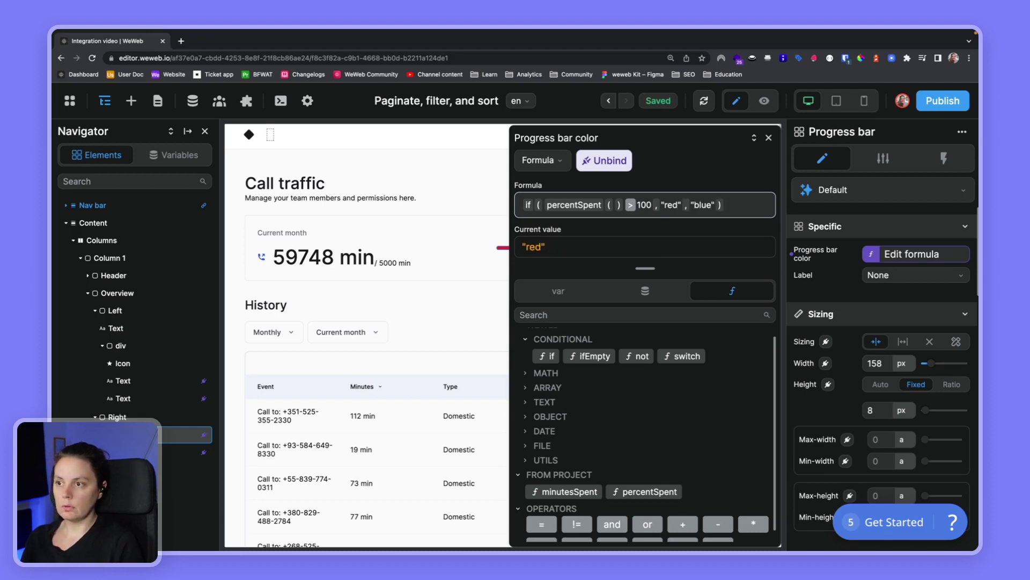
pyautogui.click(766, 139)
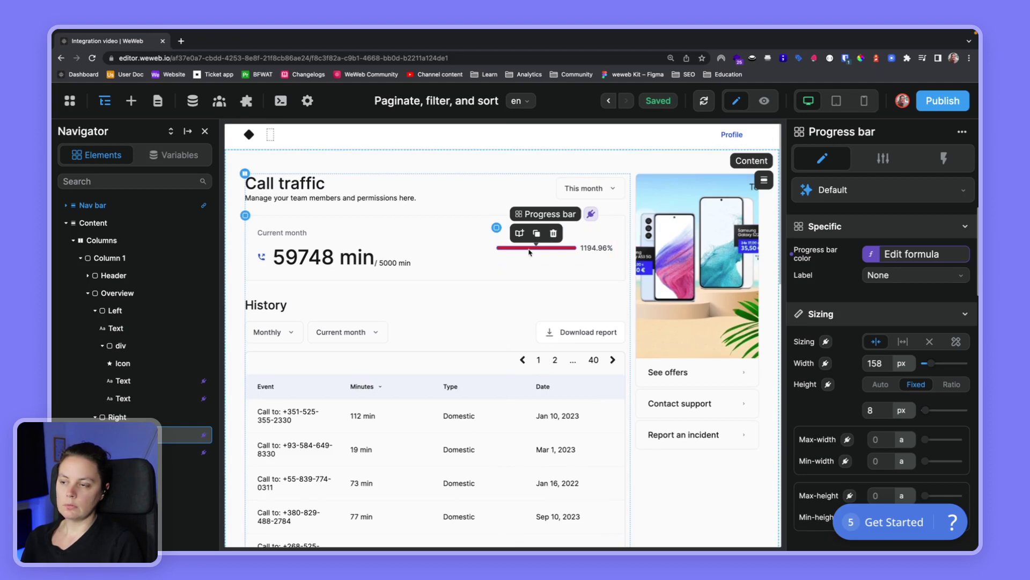
# Set the maxMinutes project variable to 500000 to test the progress bar's color.
pyautogui.click(174, 155)
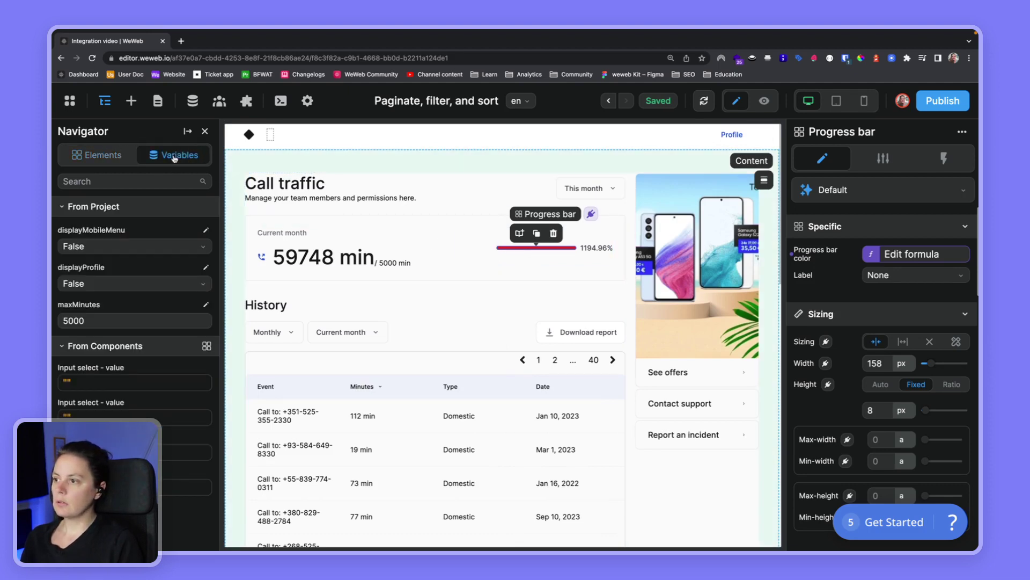
pyautogui.click(75, 321)
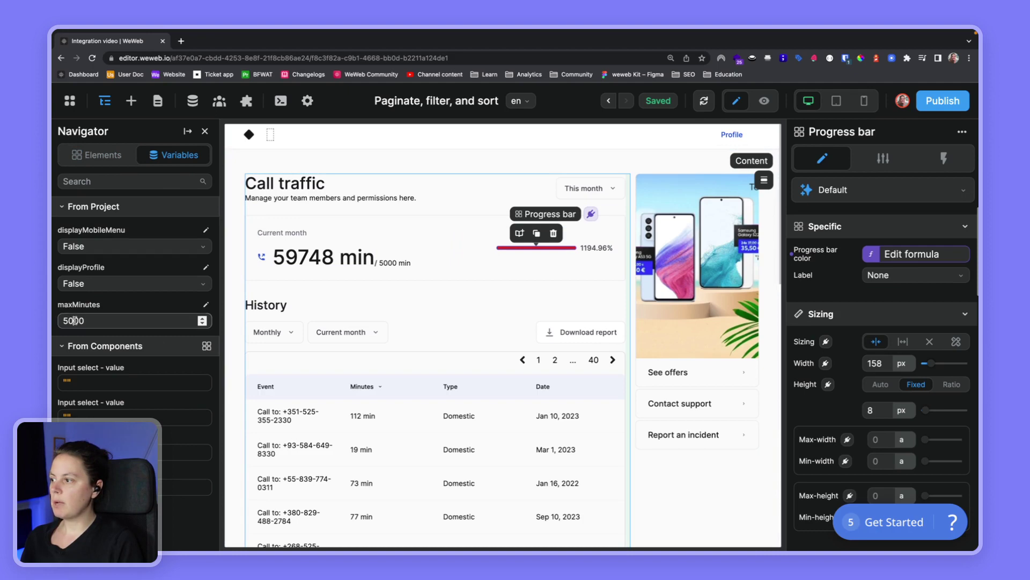
pyautogui.write('00')
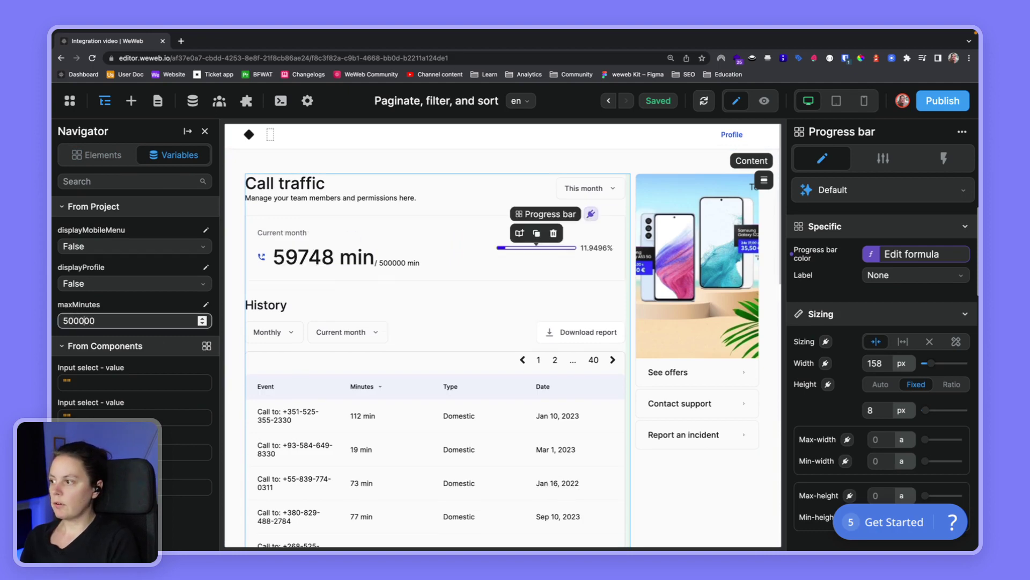